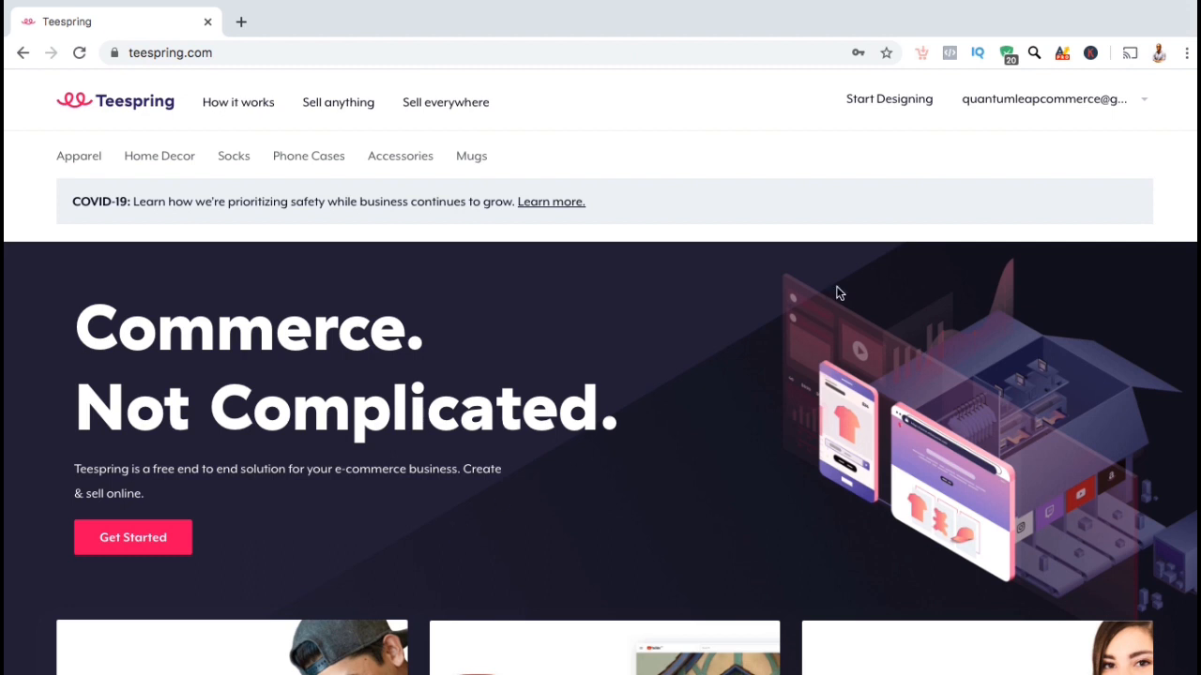
# Step: Create a new storefront named "Martial Art Lifestyle" from the account's Storefronts area
pyautogui.click(1027, 110)
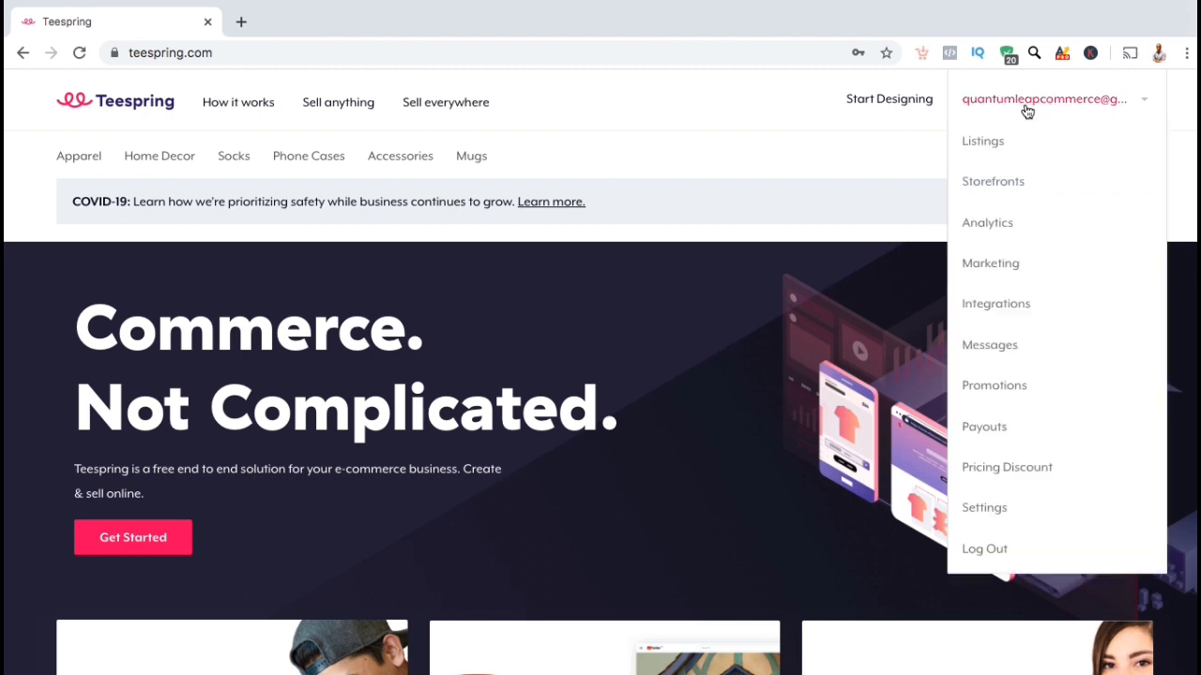
pyautogui.click(1017, 185)
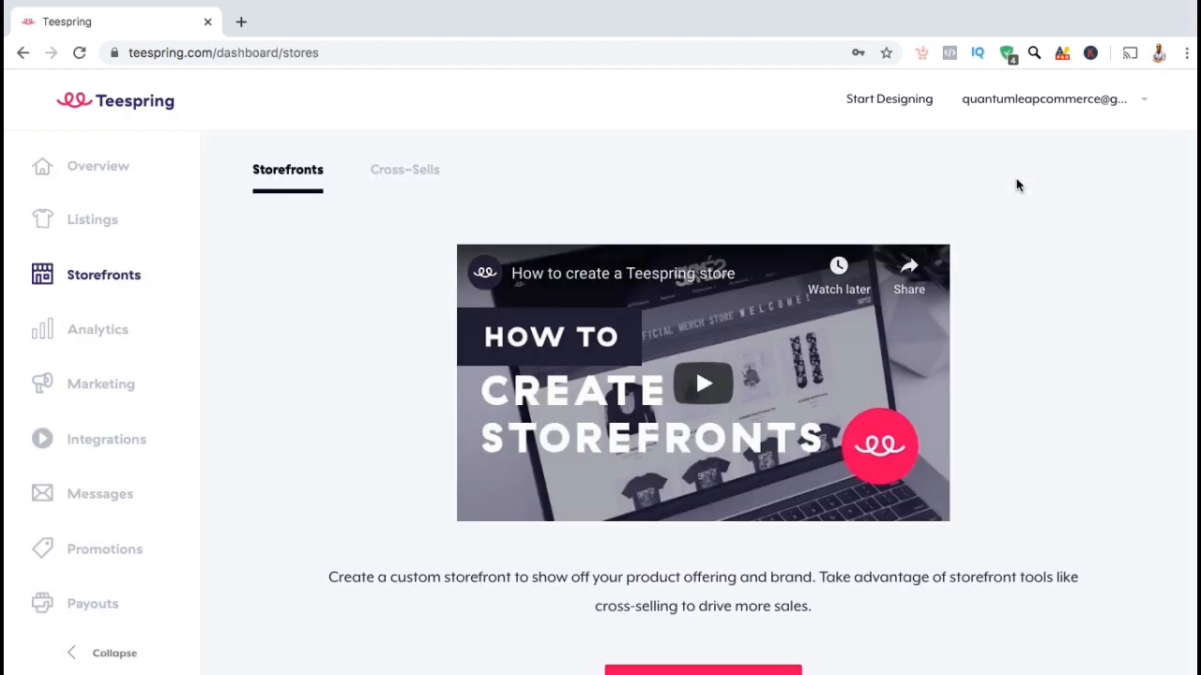
pyautogui.scroll(-2, 1018, 185)
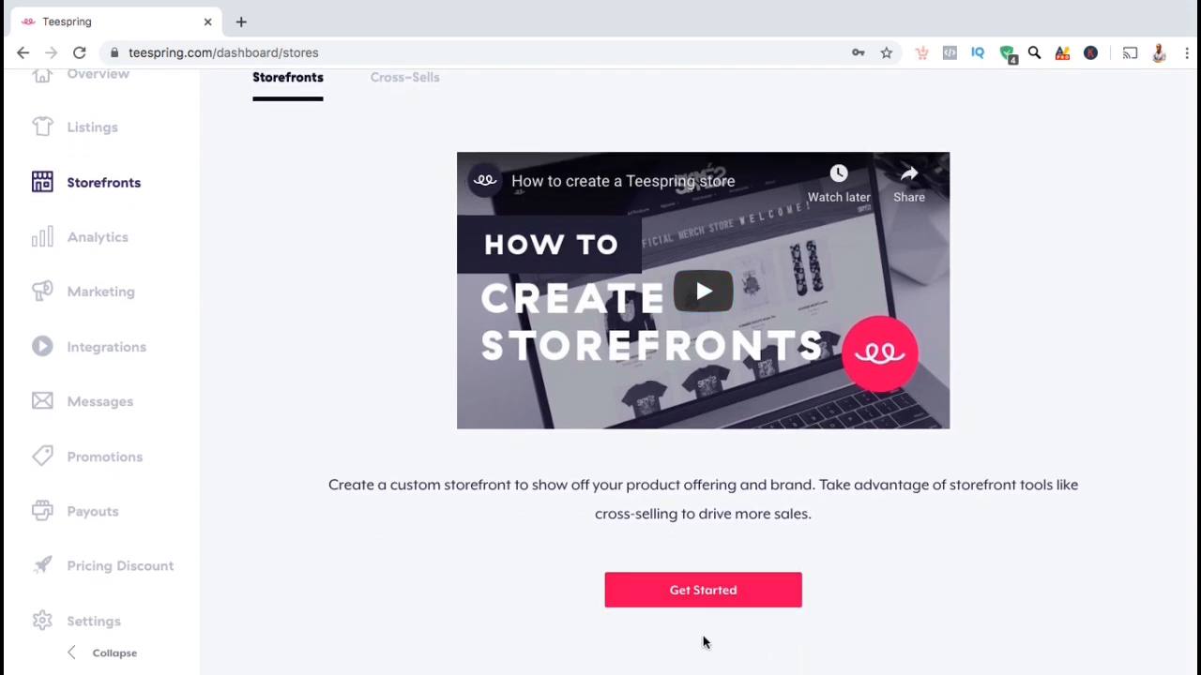
pyautogui.click(751, 600)
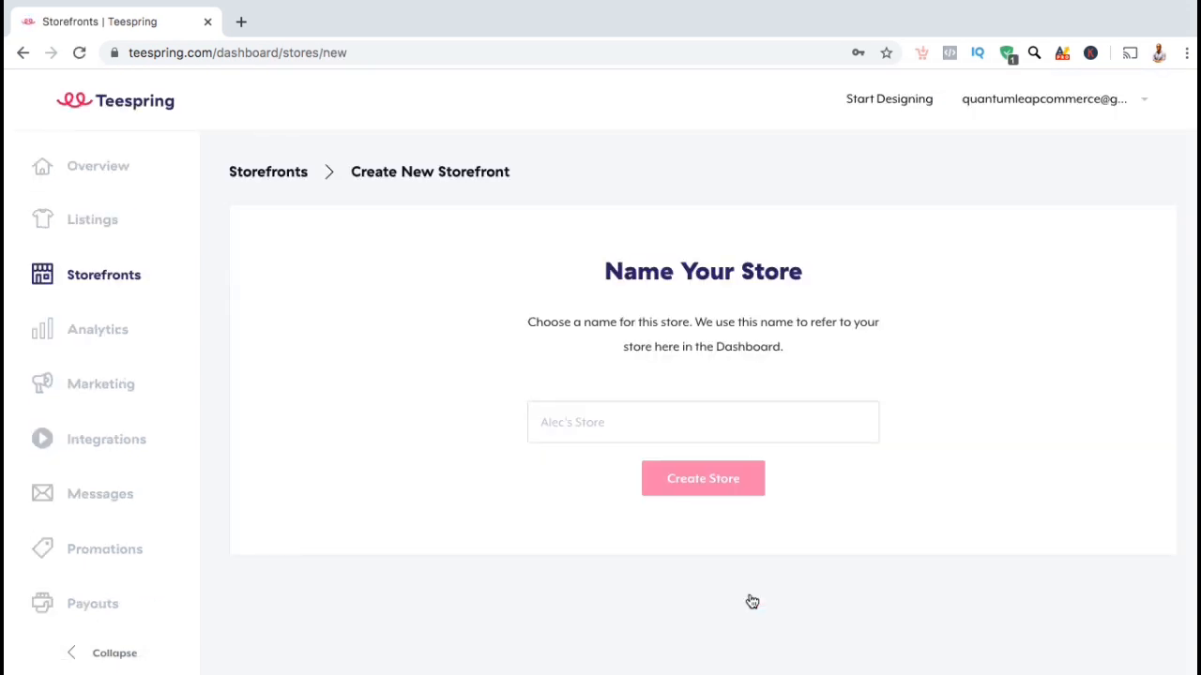
pyautogui.click(699, 426)
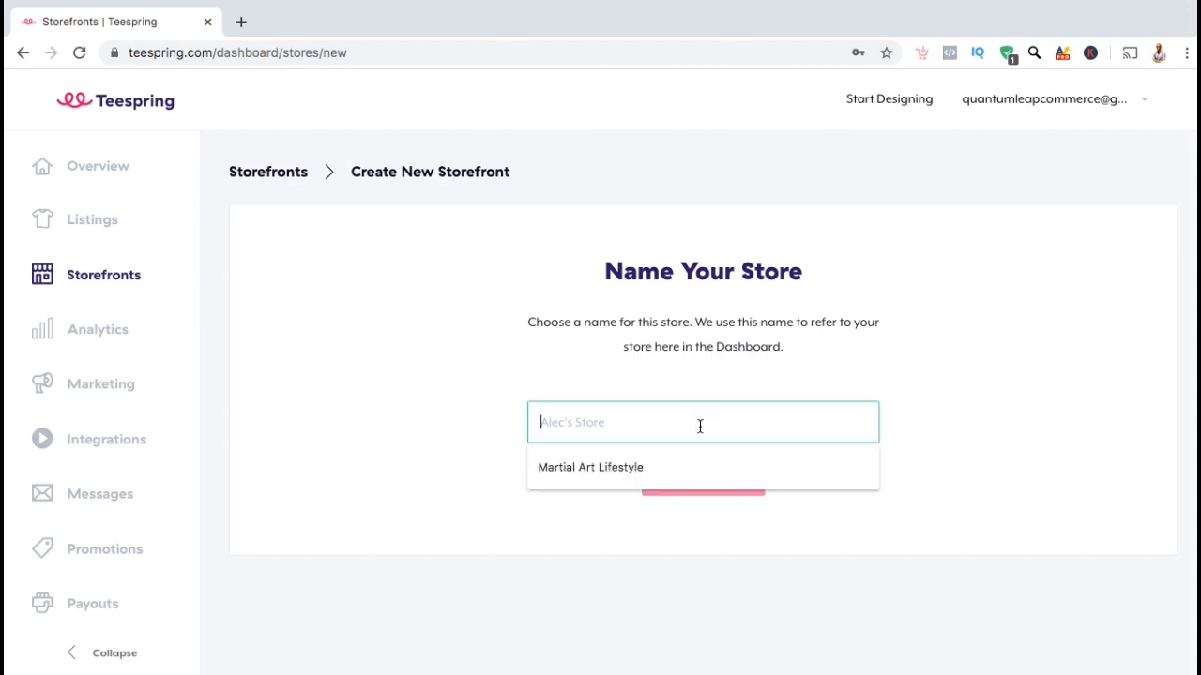
pyautogui.write('Martial Art Lifestyle')
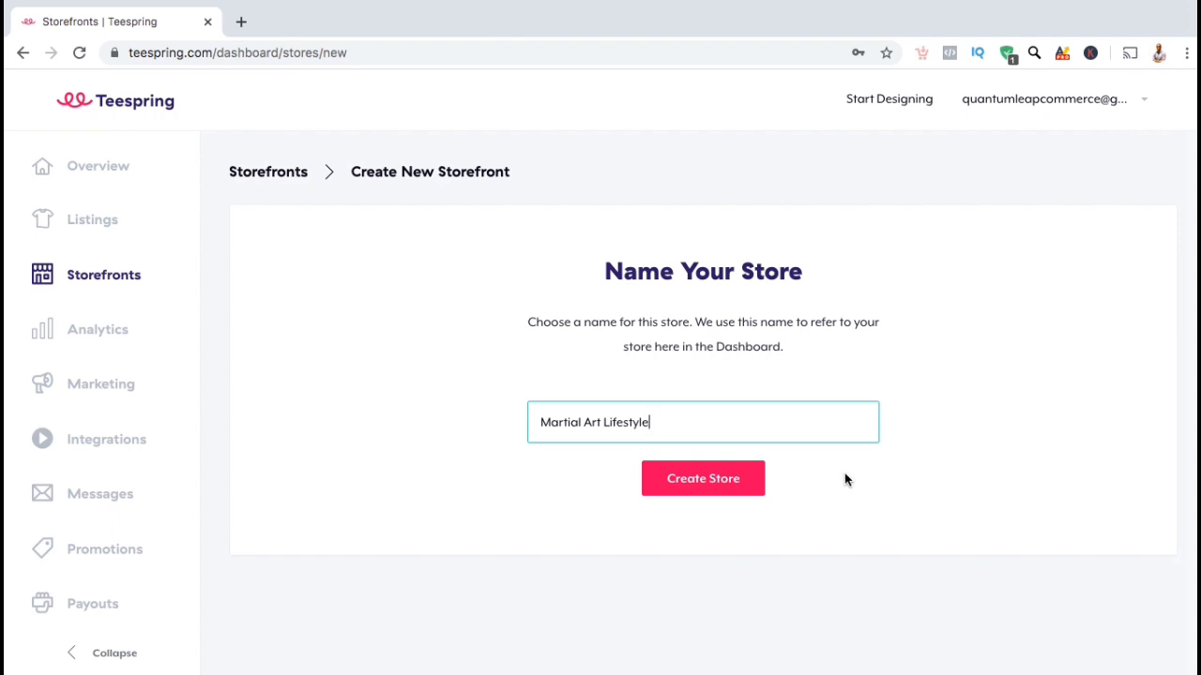
pyautogui.click(737, 489)
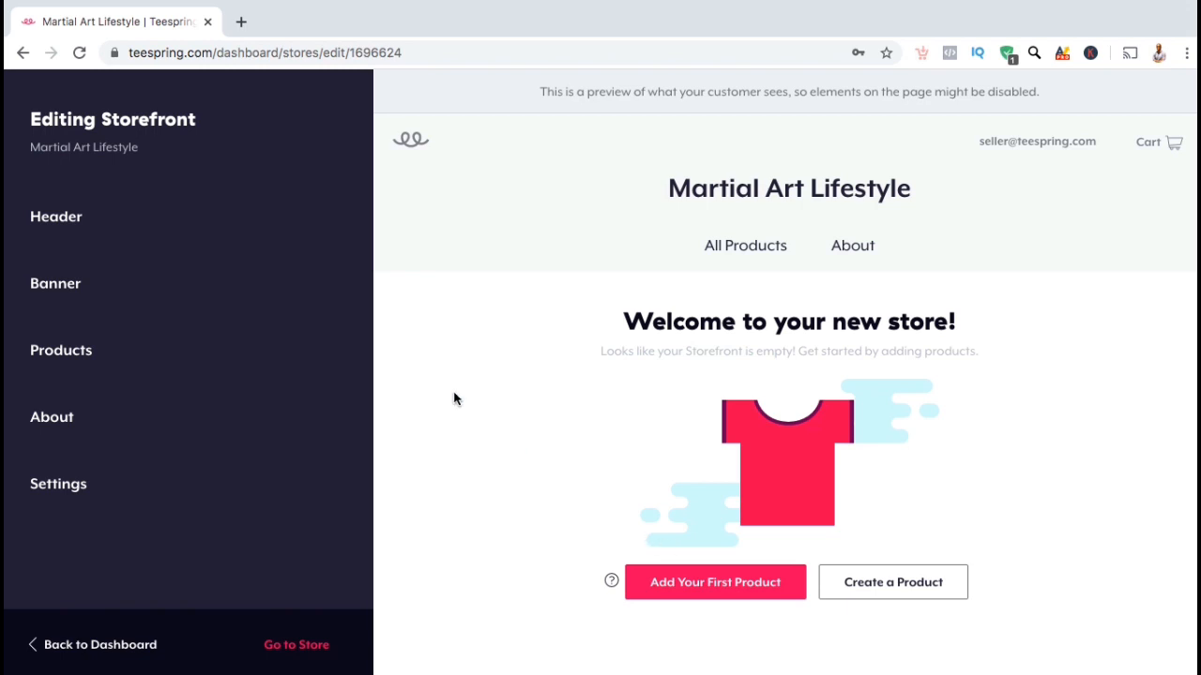
# Step: In the header settings, set the store identity to a logo and upload the kicking martial artist image
pyautogui.click(197, 238)
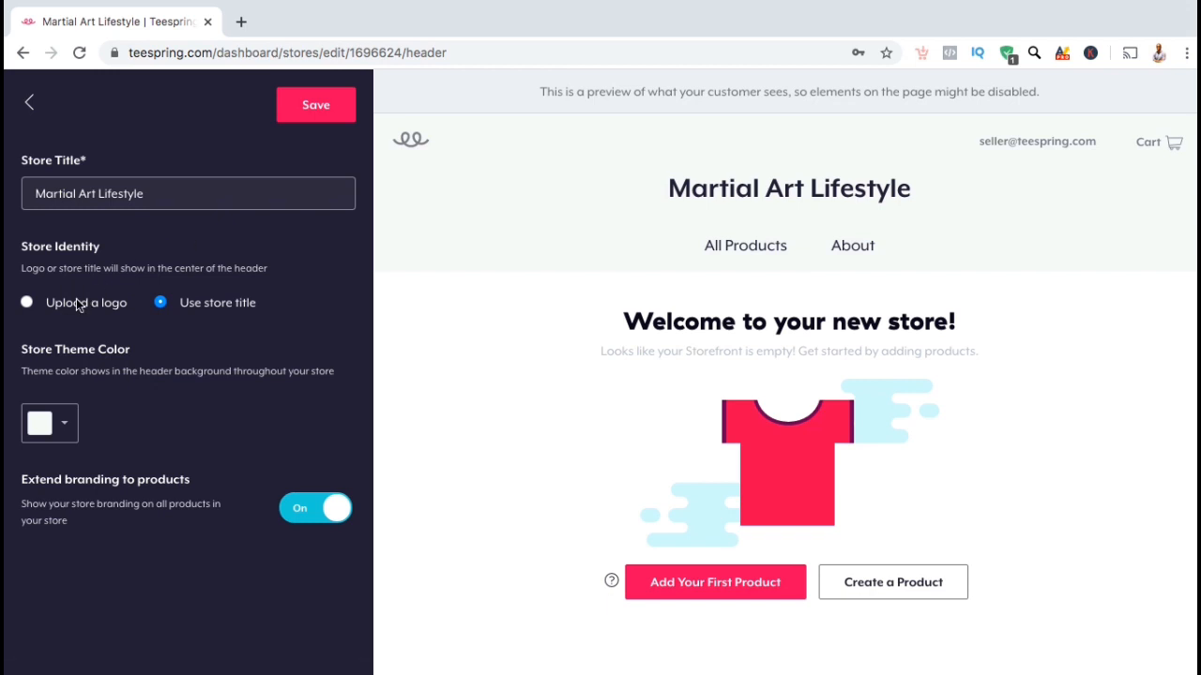
pyautogui.click(28, 303)
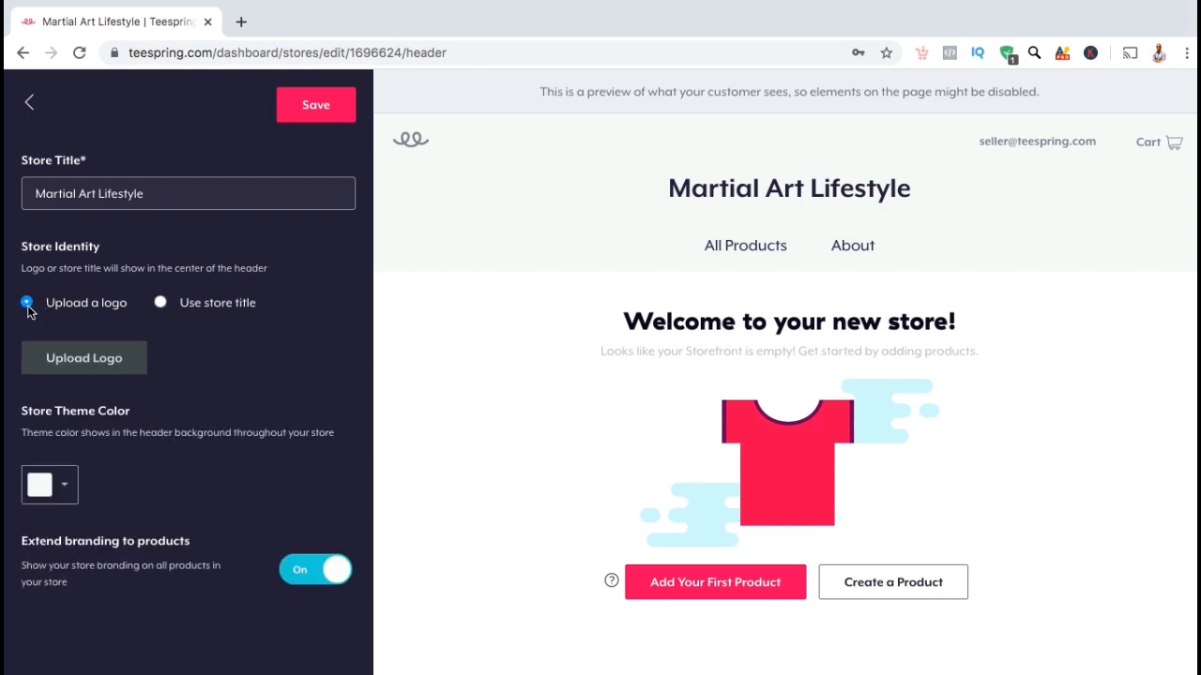
pyautogui.click(52, 365)
pyautogui.doubleClick(286, 184)
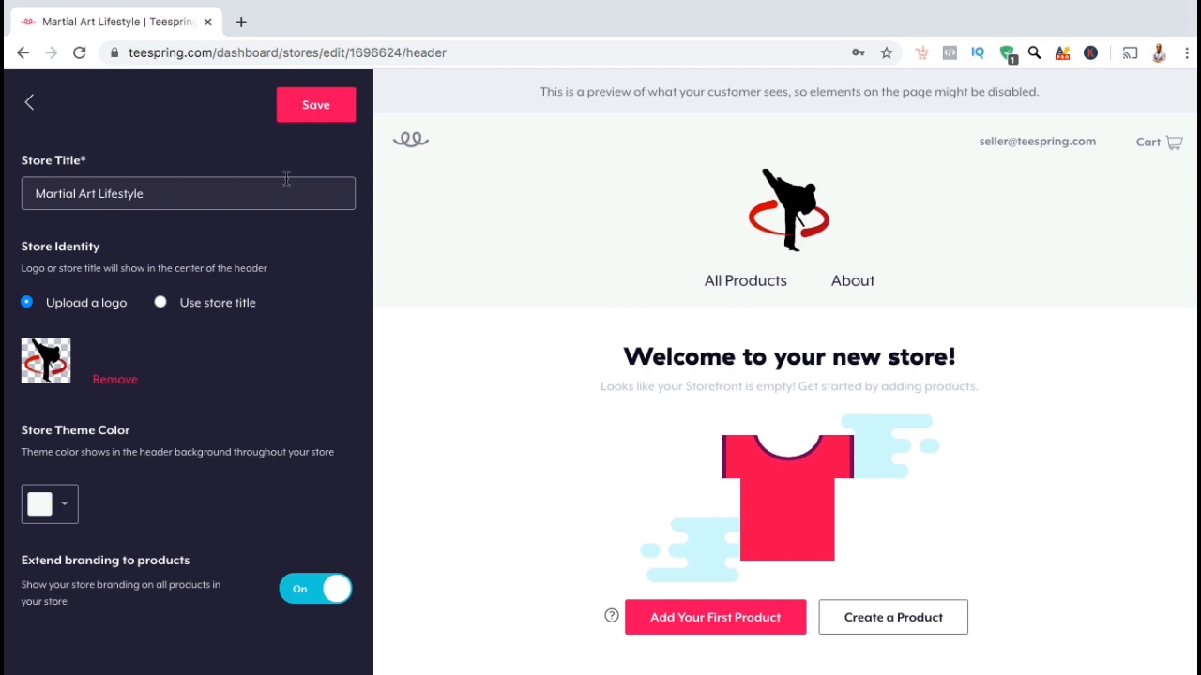
# Step: Change the store theme color to a dark grey
pyautogui.click(75, 514)
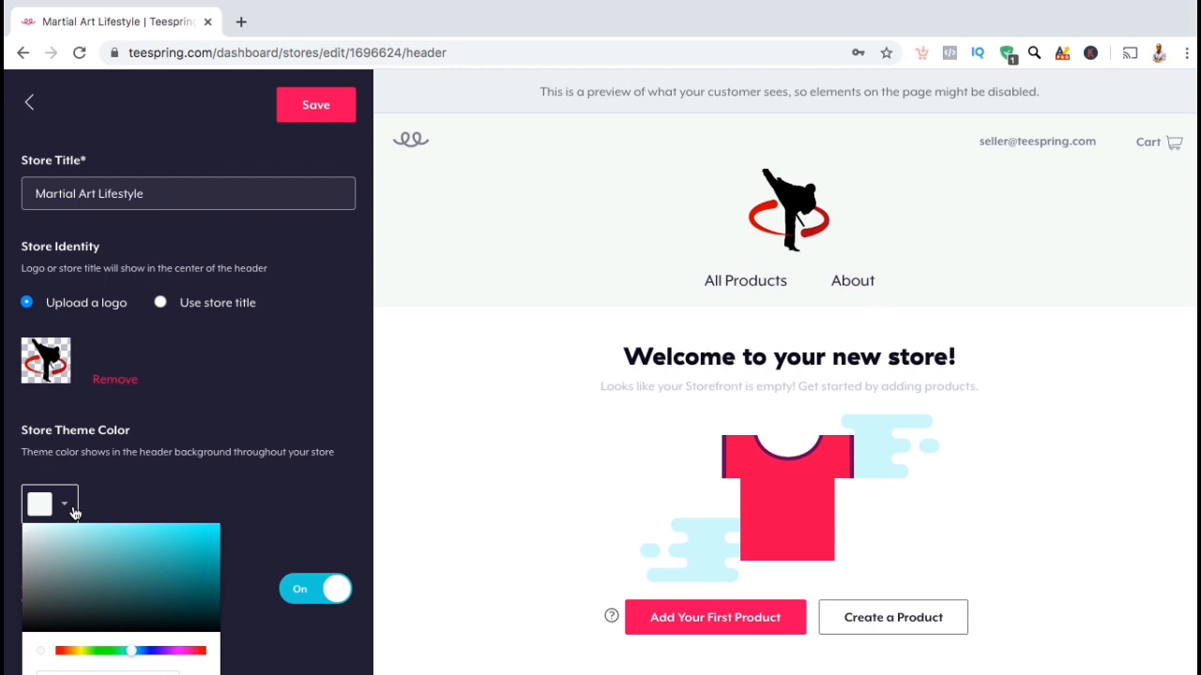
pyautogui.click(28, 560)
pyautogui.moveTo(28, 562); pyautogui.dragTo(23, 593)
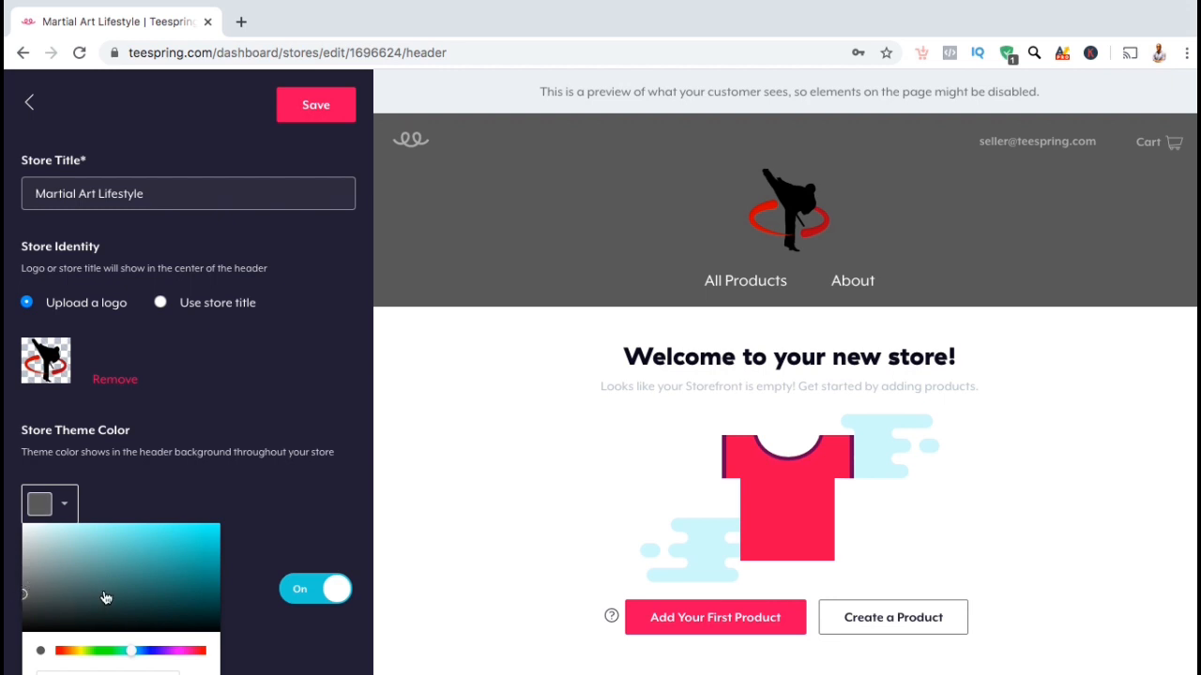
pyautogui.click(164, 580)
pyautogui.moveTo(163, 581); pyautogui.dragTo(198, 558)
pyautogui.moveTo(60, 568); pyautogui.dragTo(25, 608)
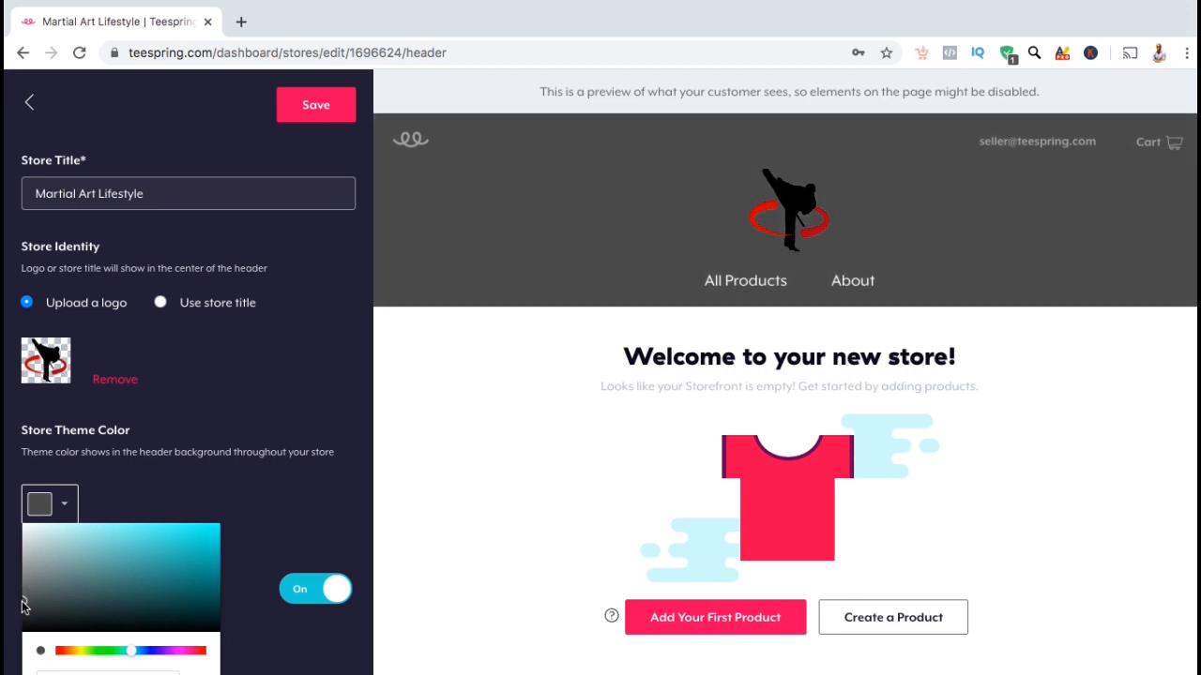
pyautogui.click(171, 482)
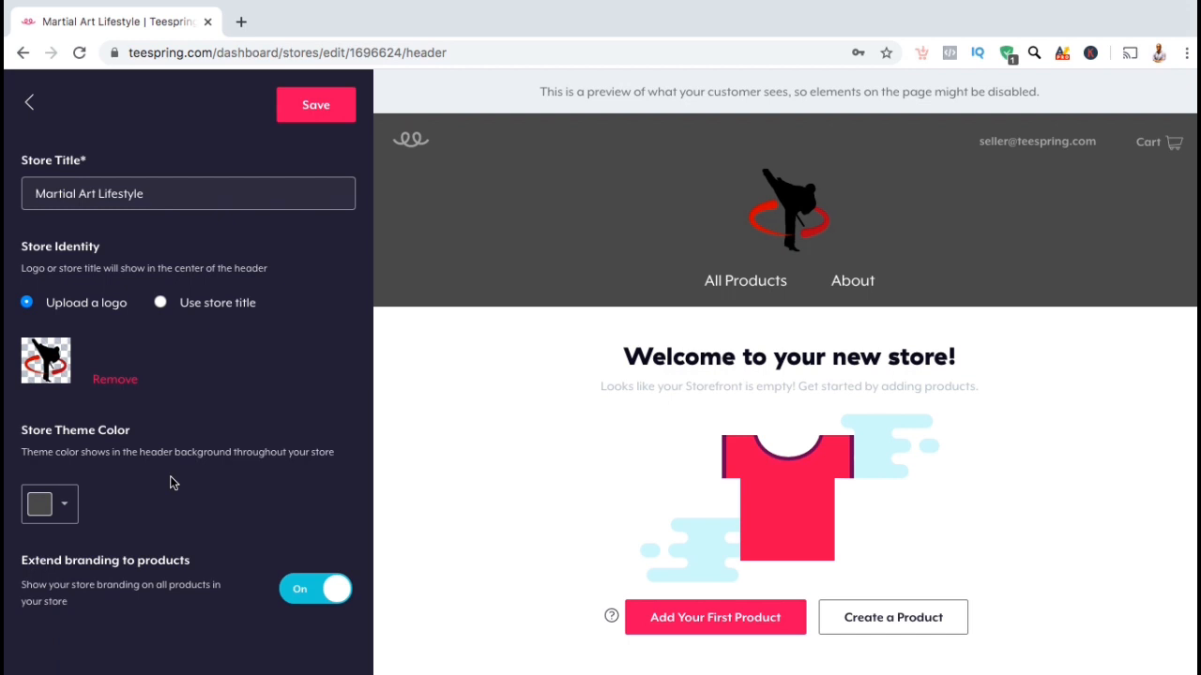
# Step: Toggle Extend branding to products off and back on, and save the header settings
pyautogui.click(304, 592)
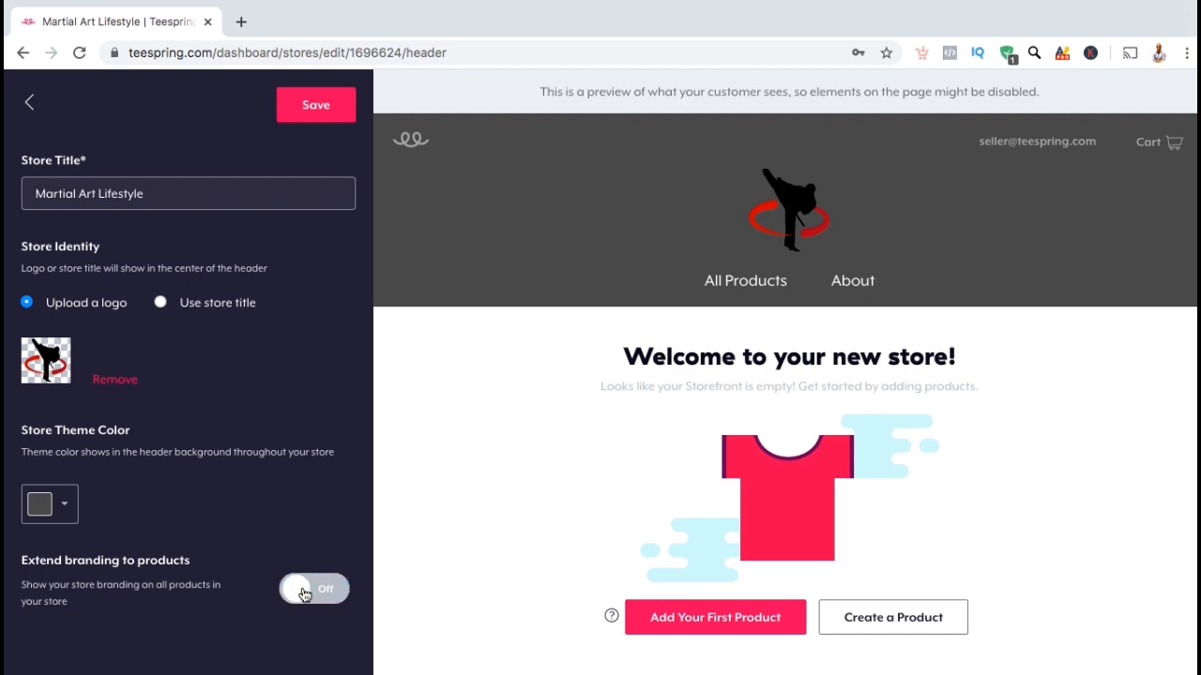
pyautogui.click(304, 592)
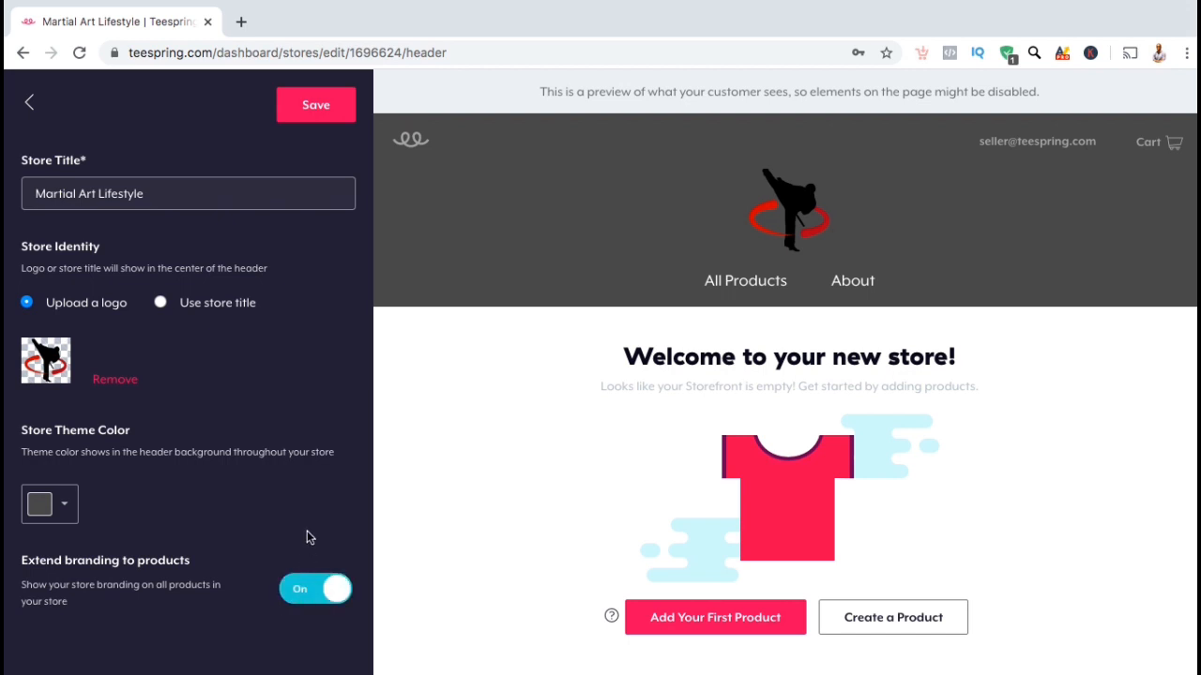
pyautogui.click(316, 111)
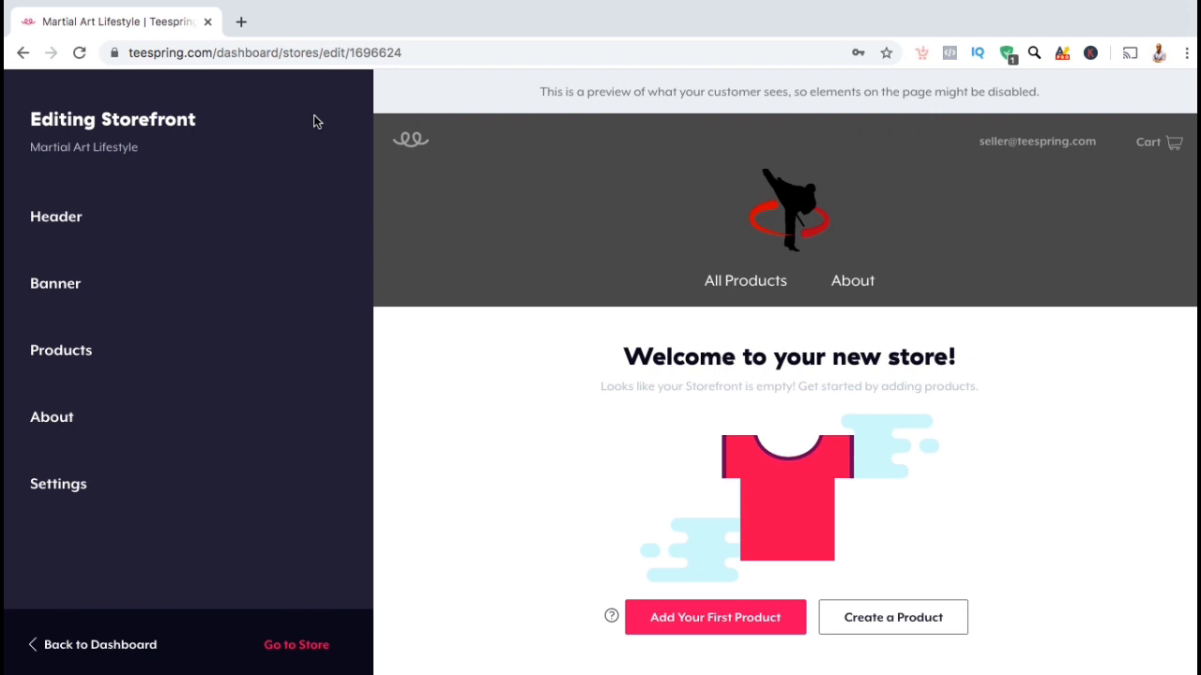
# Step: Open the storefront's banner image settings, and load canva.com in a new browser tab
pyautogui.click(175, 282)
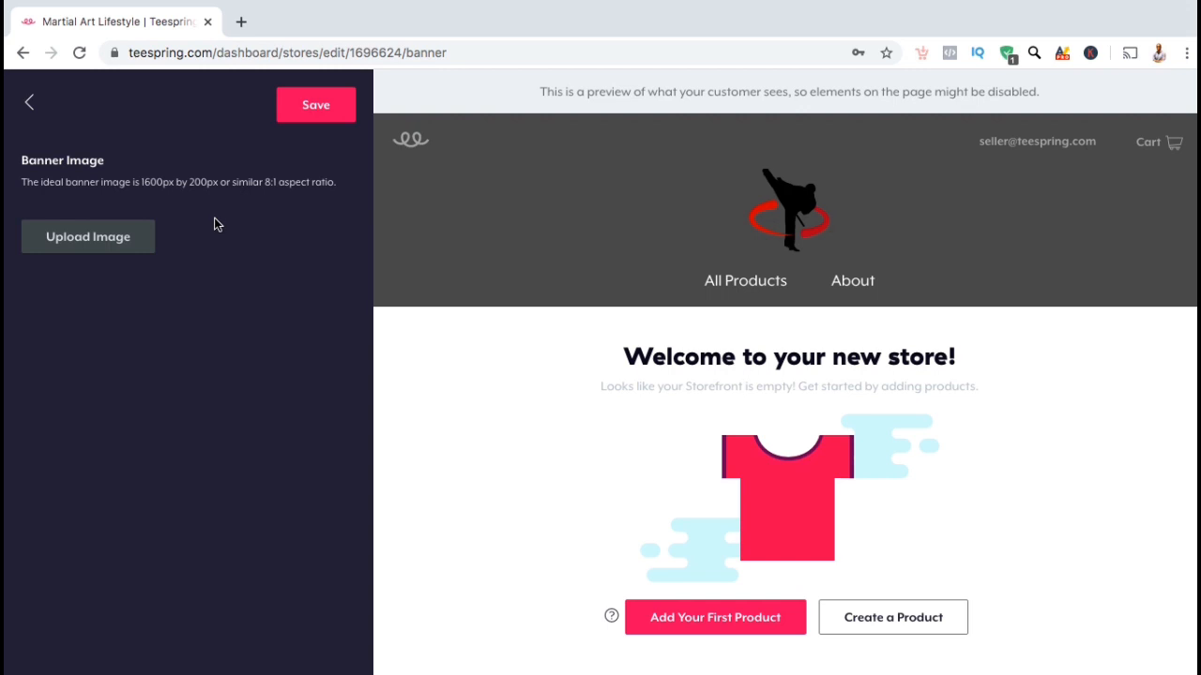
pyautogui.click(241, 22)
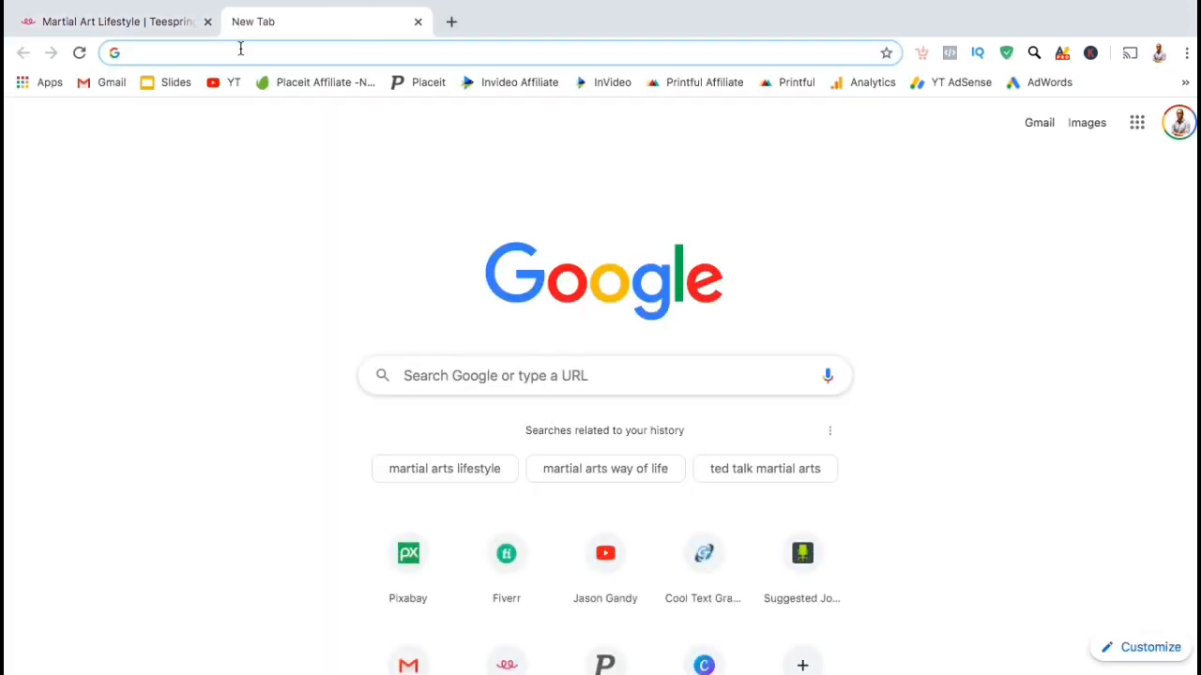
pyautogui.write('canva.com')
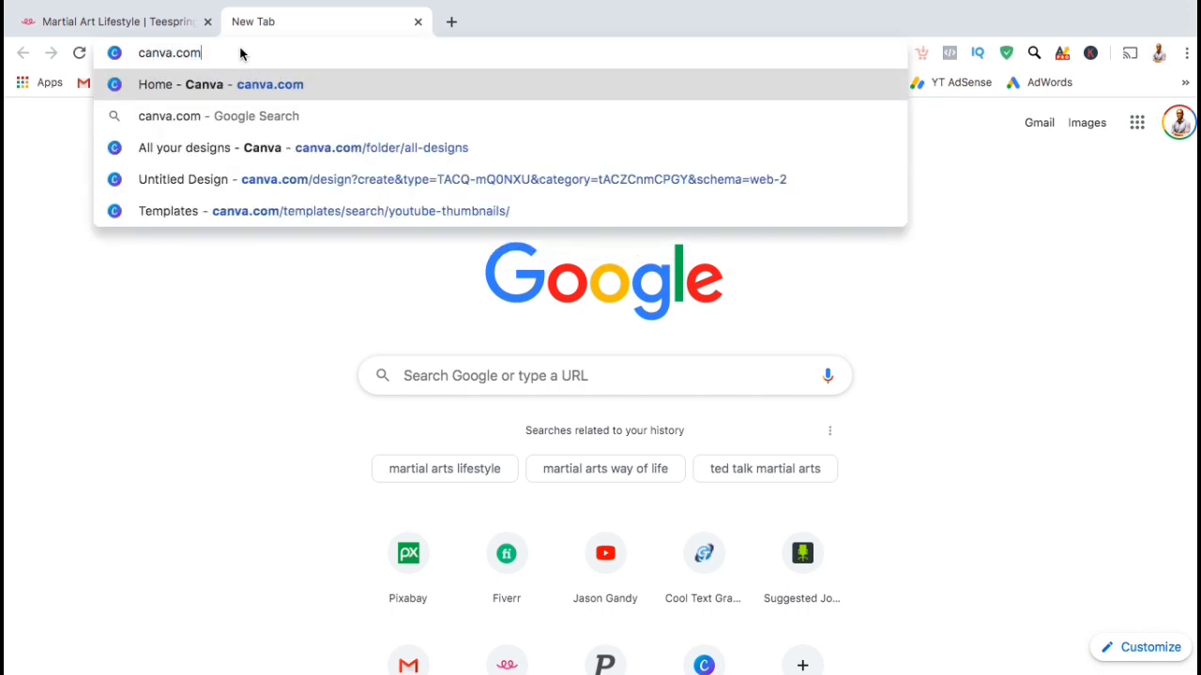
pyautogui.press('Return')
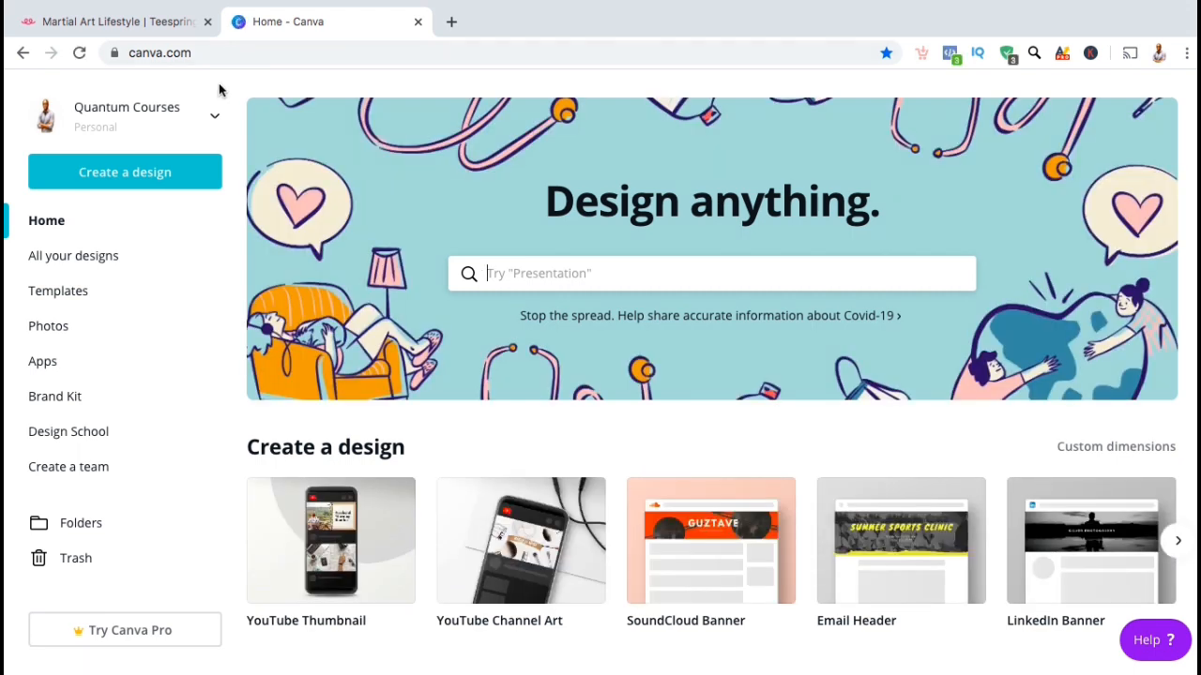
# Step: Create a blank design with custom dimensions of 1600 × 200 px
pyautogui.click(148, 183)
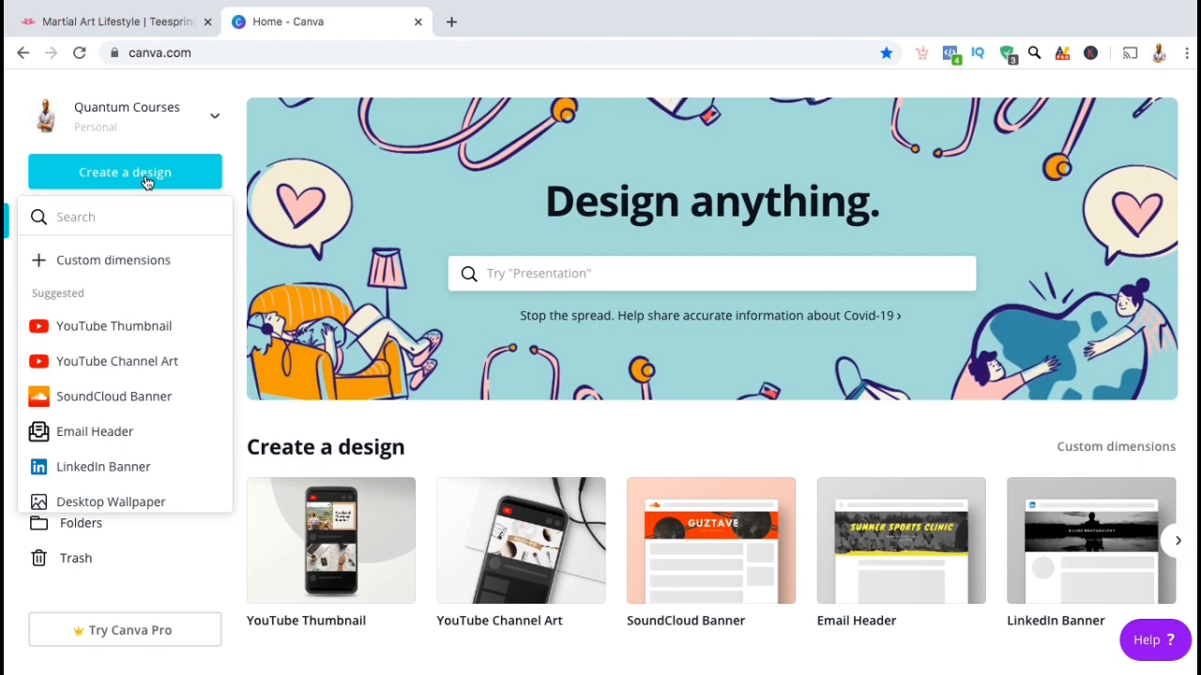
pyautogui.click(131, 266)
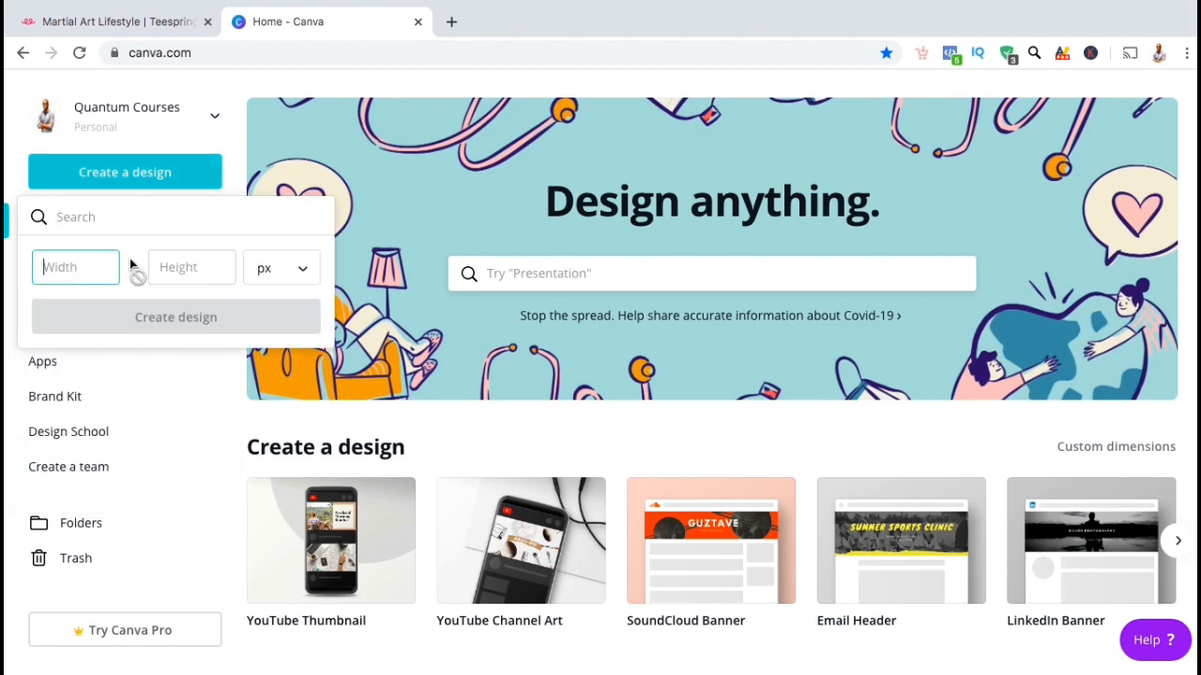
pyautogui.write('1600')
pyautogui.click(175, 266)
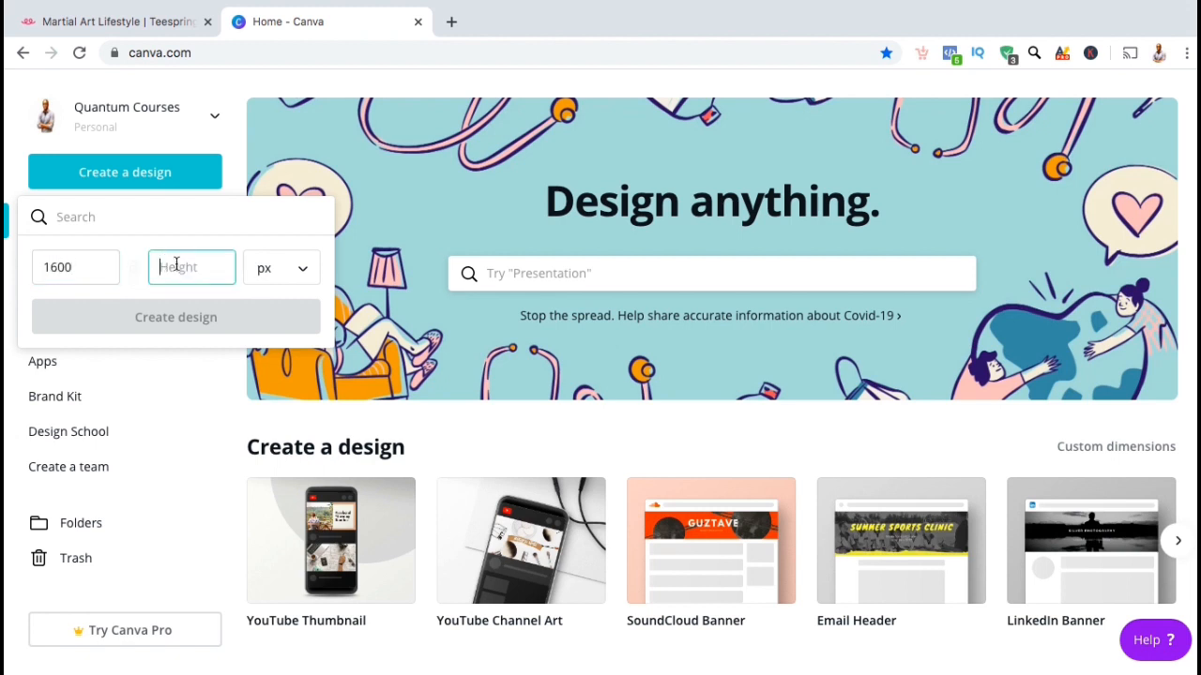
pyautogui.write('200')
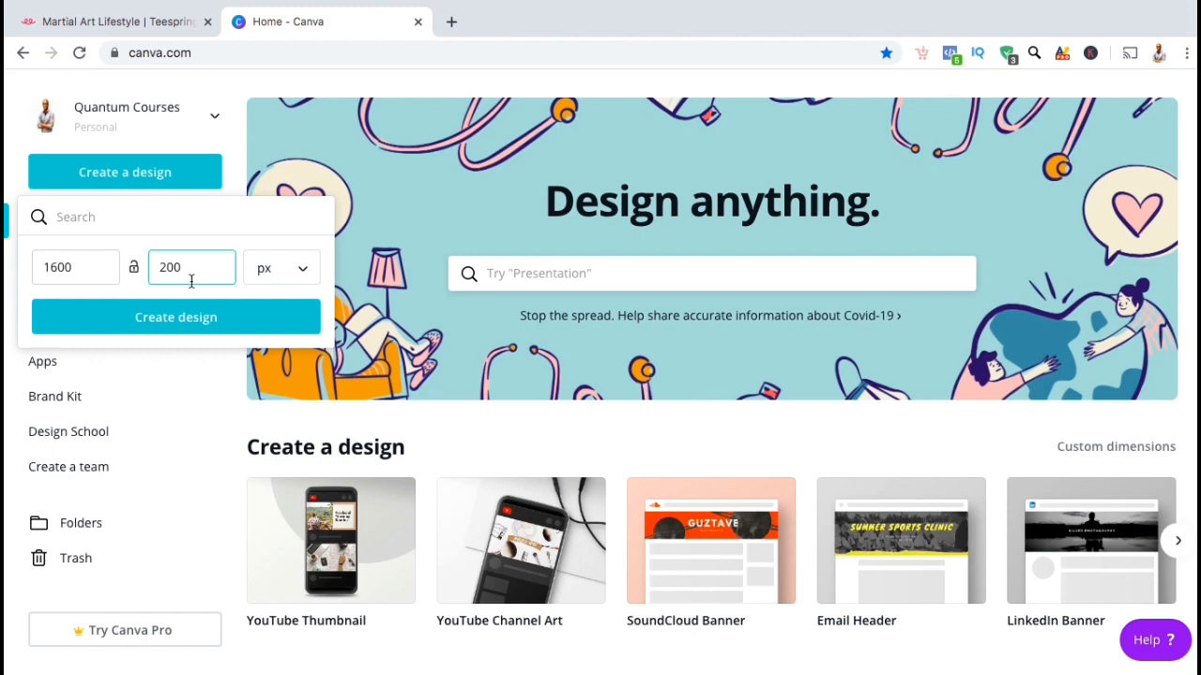
pyautogui.click(226, 317)
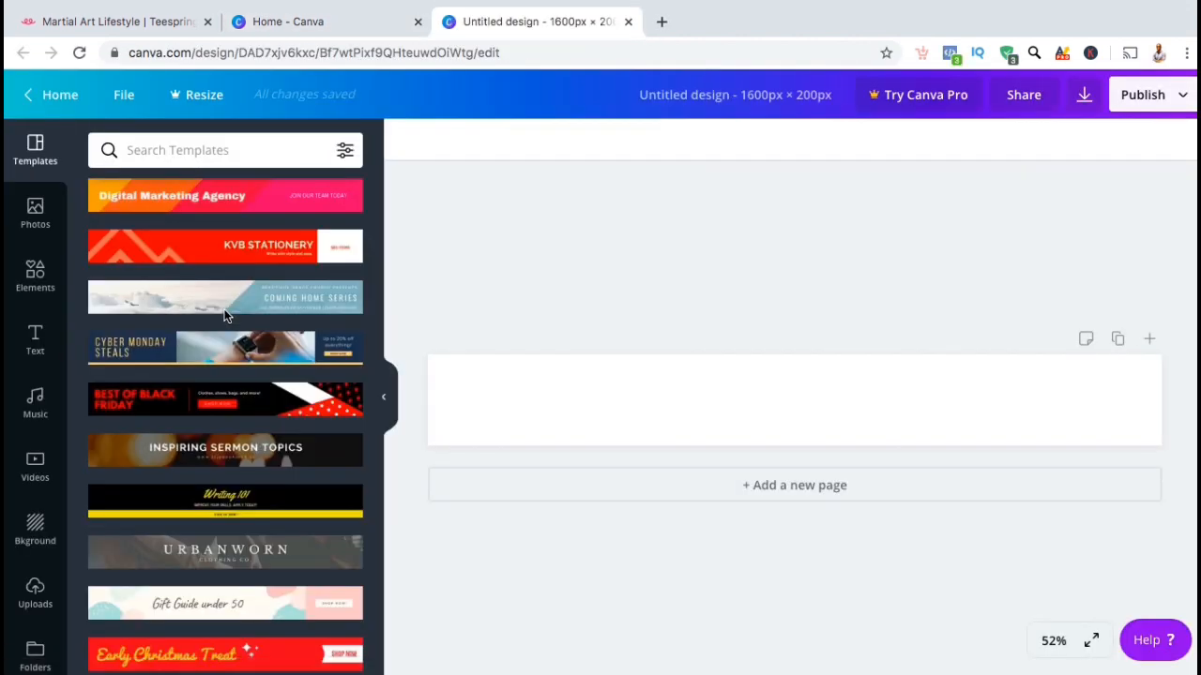
# Step: Browse the banner templates and apply the "yay for black friday!" template to the page
pyautogui.scroll(-2, 225, 317)
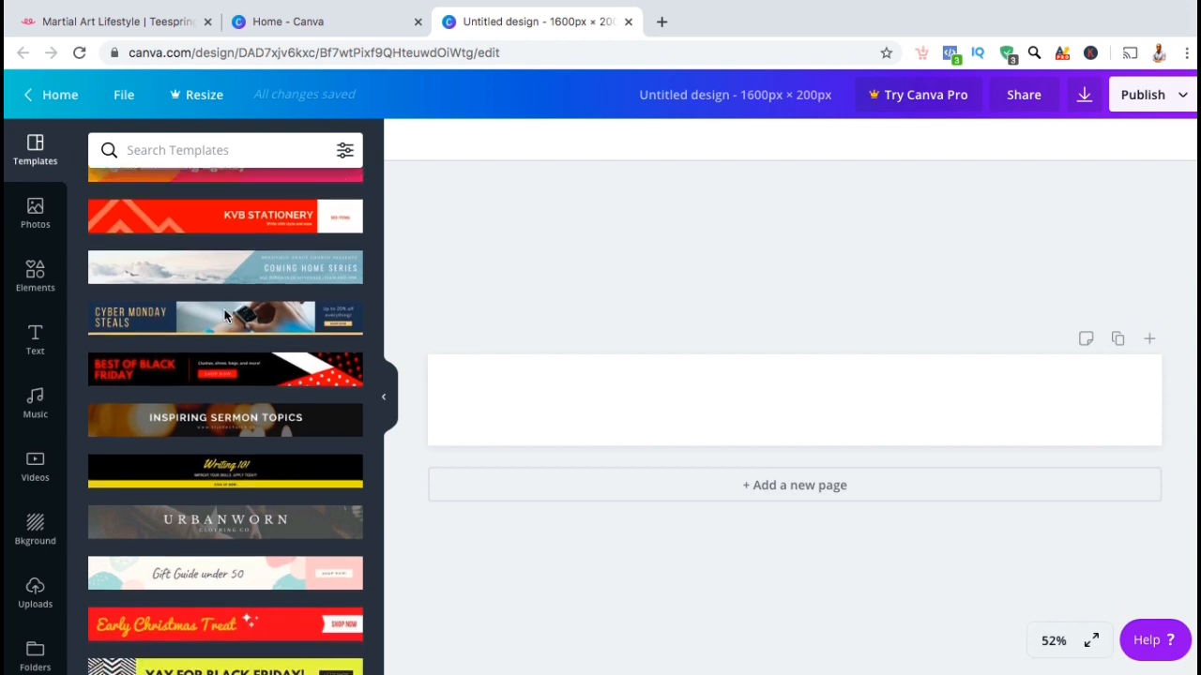
pyautogui.scroll(-4, 225, 317)
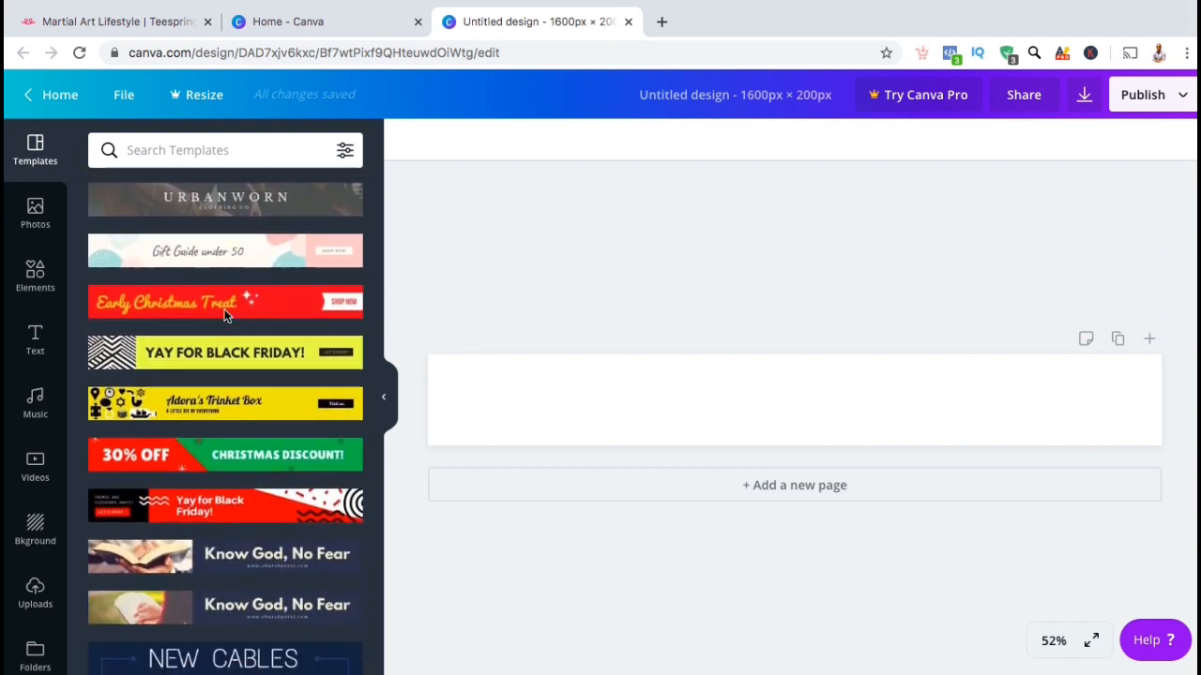
pyautogui.scroll(-6, 225, 317)
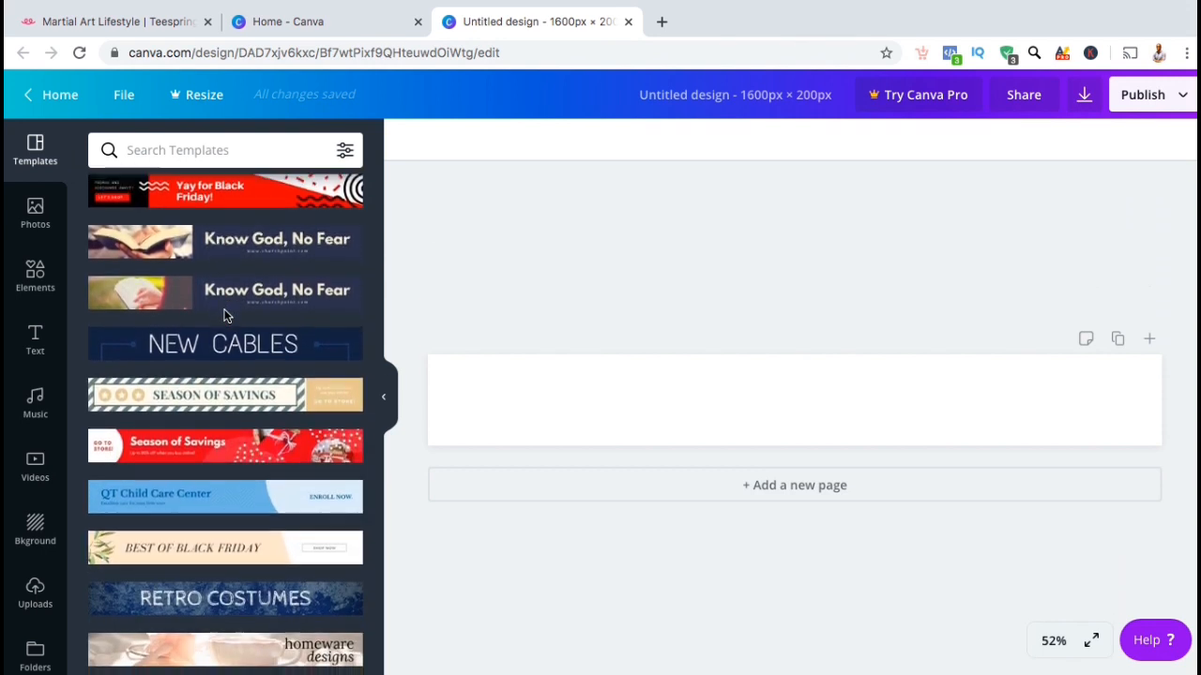
pyautogui.scroll(-5, 225, 317)
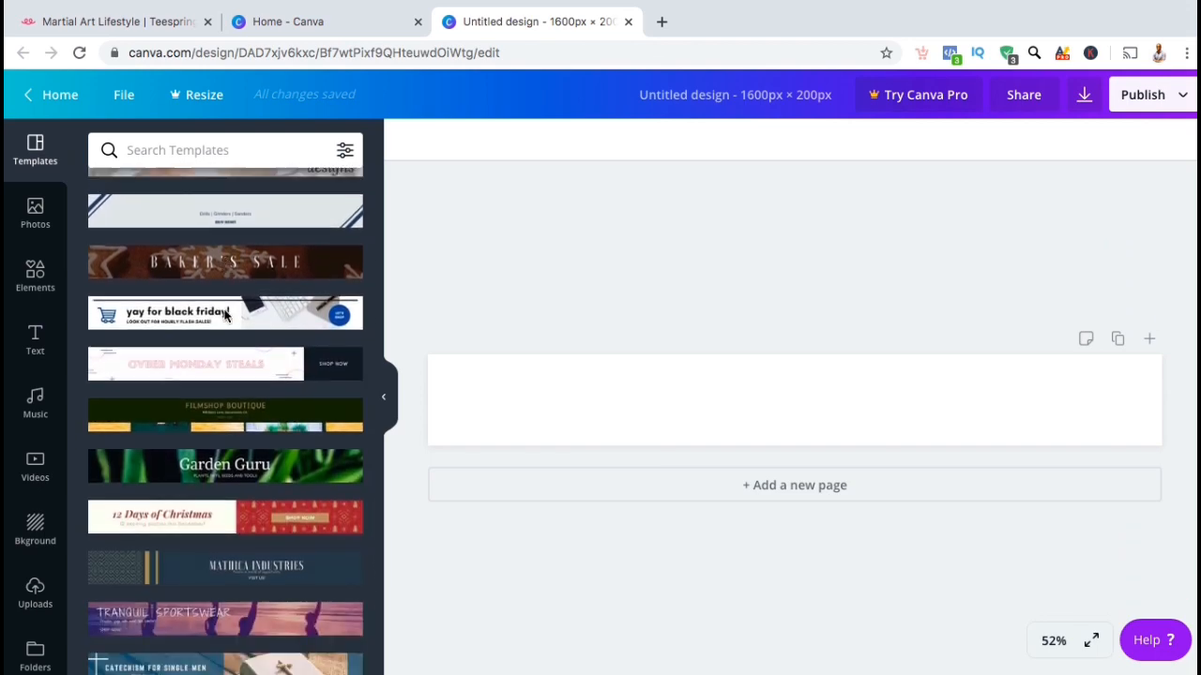
pyautogui.scroll(-7, 225, 317)
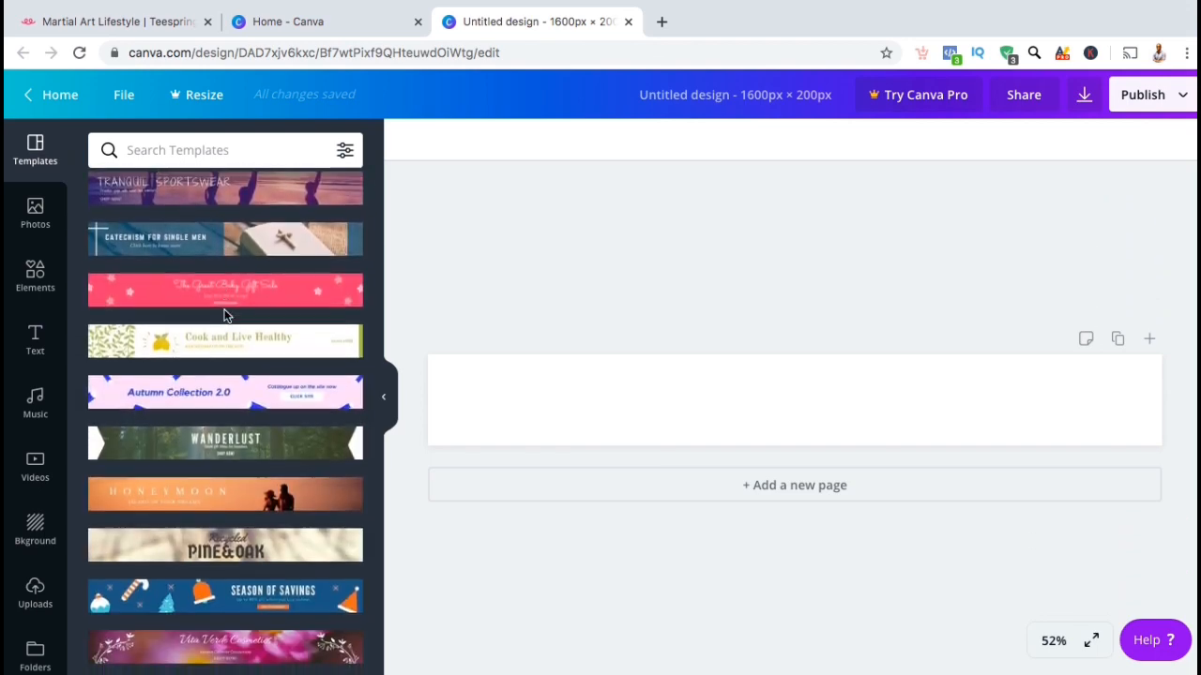
pyautogui.scroll(8, 225, 317)
pyautogui.click(319, 361)
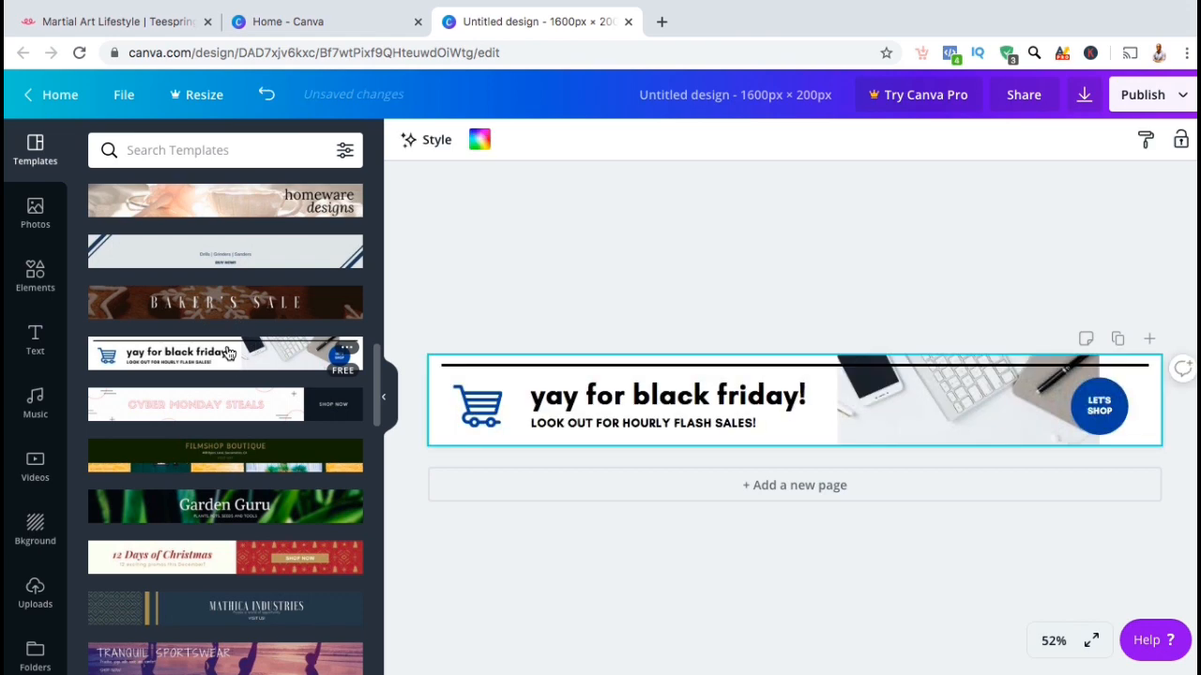
# Step: Replace the banner's headline with "Martial Art Lifestyle" and its subline with "MARTIAL ARTS CLOTHING & ACCESSORIES"
pyautogui.click(608, 399)
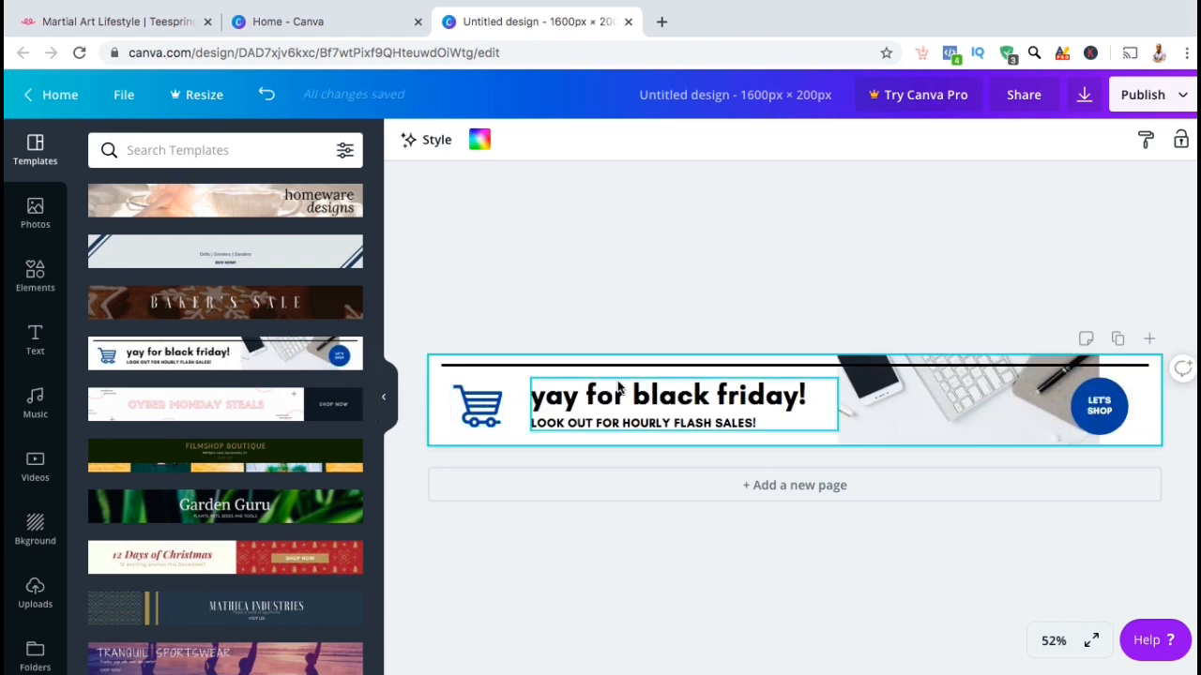
pyautogui.doubleClick(608, 398)
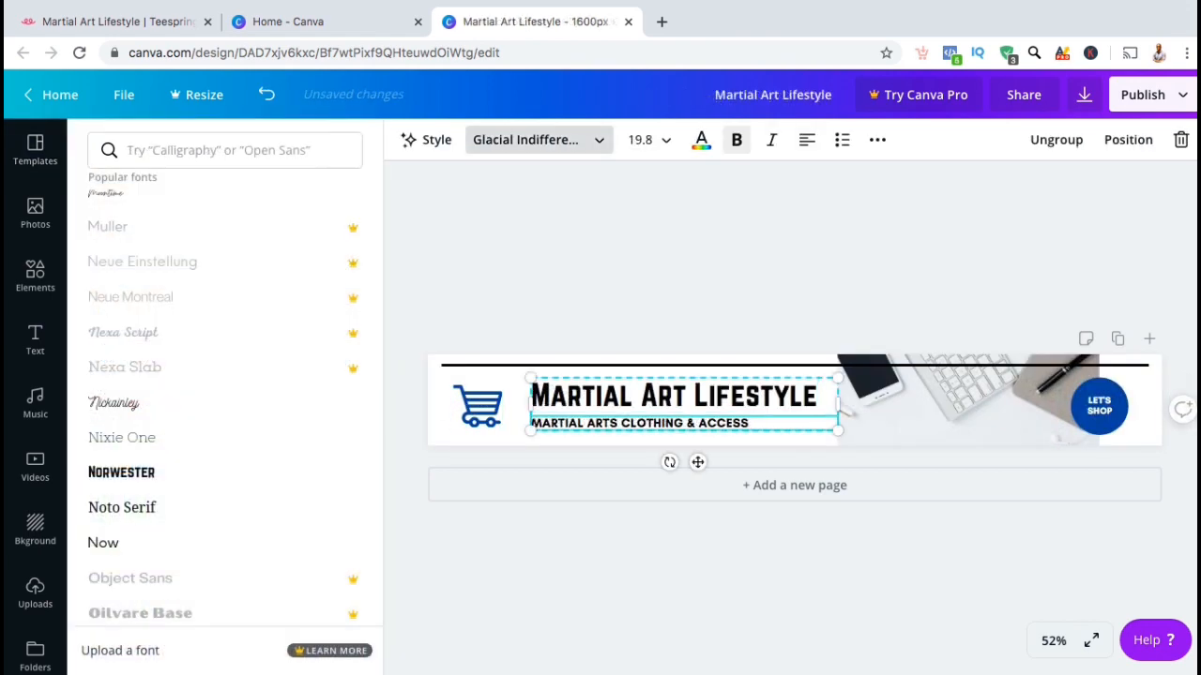
pyautogui.write('ORIES')
pyautogui.click(539, 140)
# Step: Recolor the banner's shopping cart icon and the round "Let's shop" badge from blue to red
pyautogui.click(478, 405)
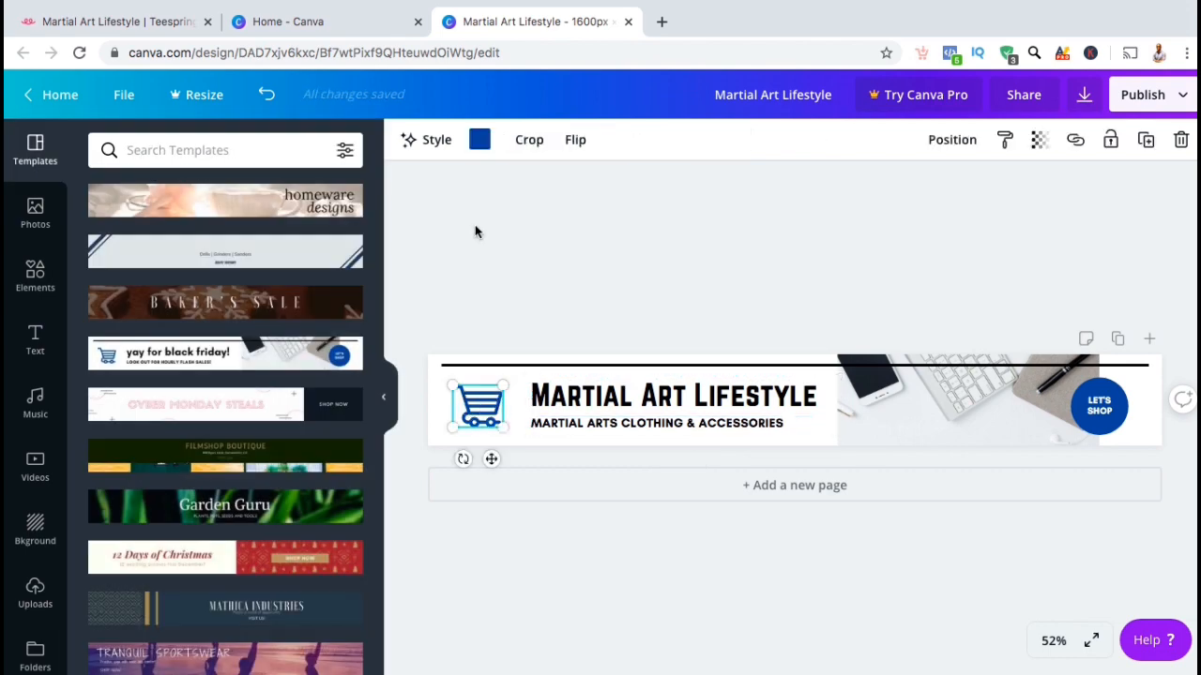
pyautogui.click(477, 148)
pyautogui.click(162, 444)
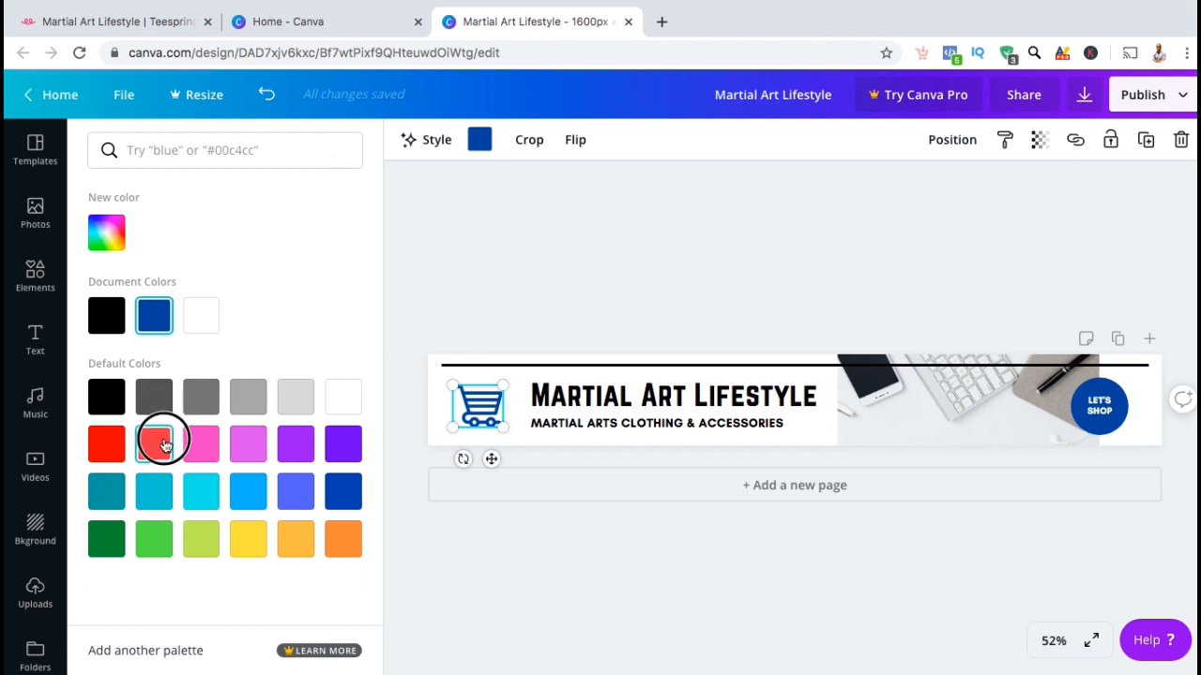
# Step: Upload the MMA t-shirt mockup and the male-and-female mockup images from the MAL Designs folder
pyautogui.click(873, 356)
pyautogui.click(885, 403)
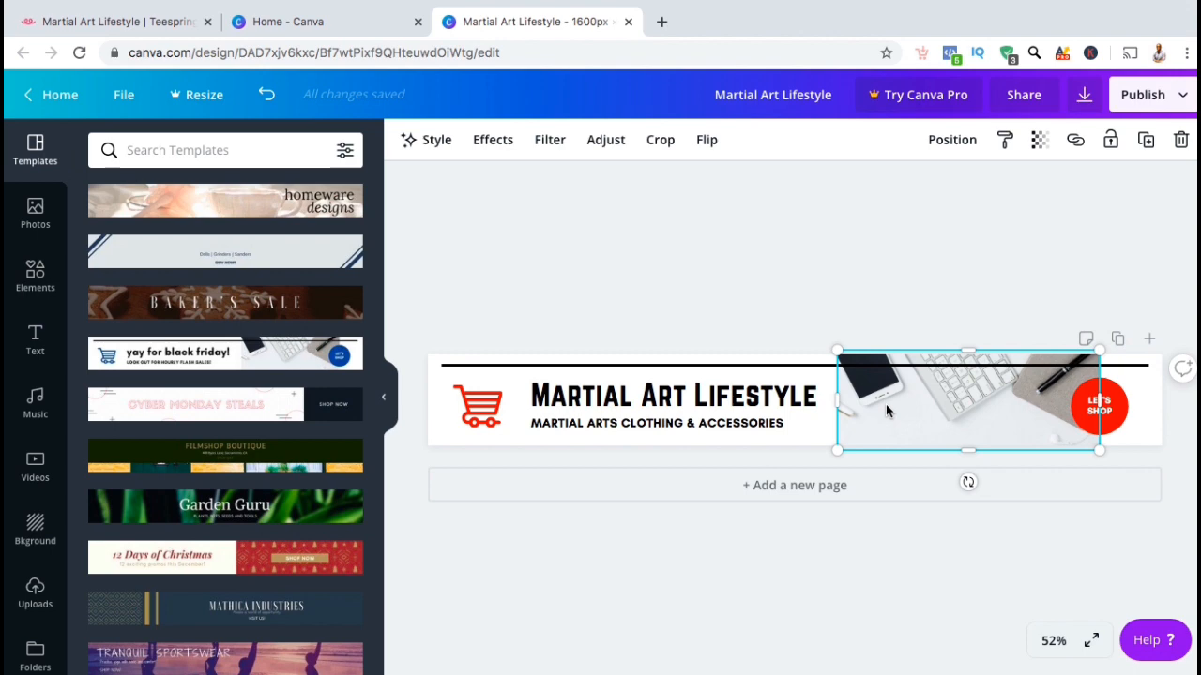
pyautogui.click(35, 593)
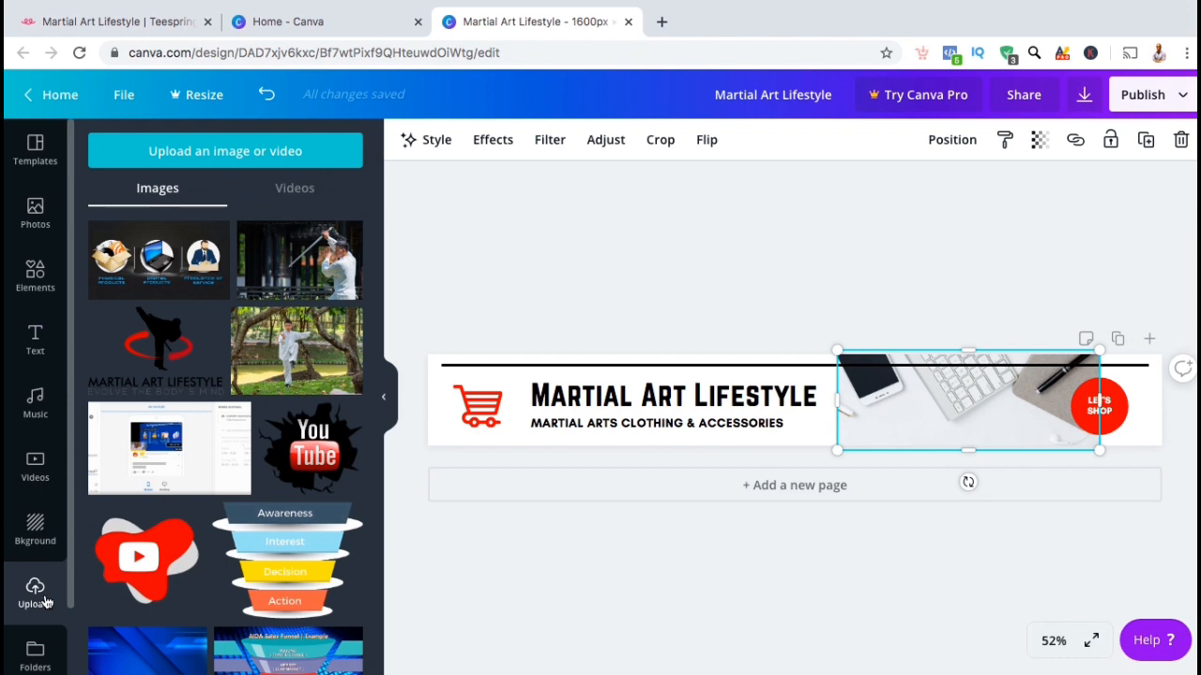
pyautogui.click(236, 151)
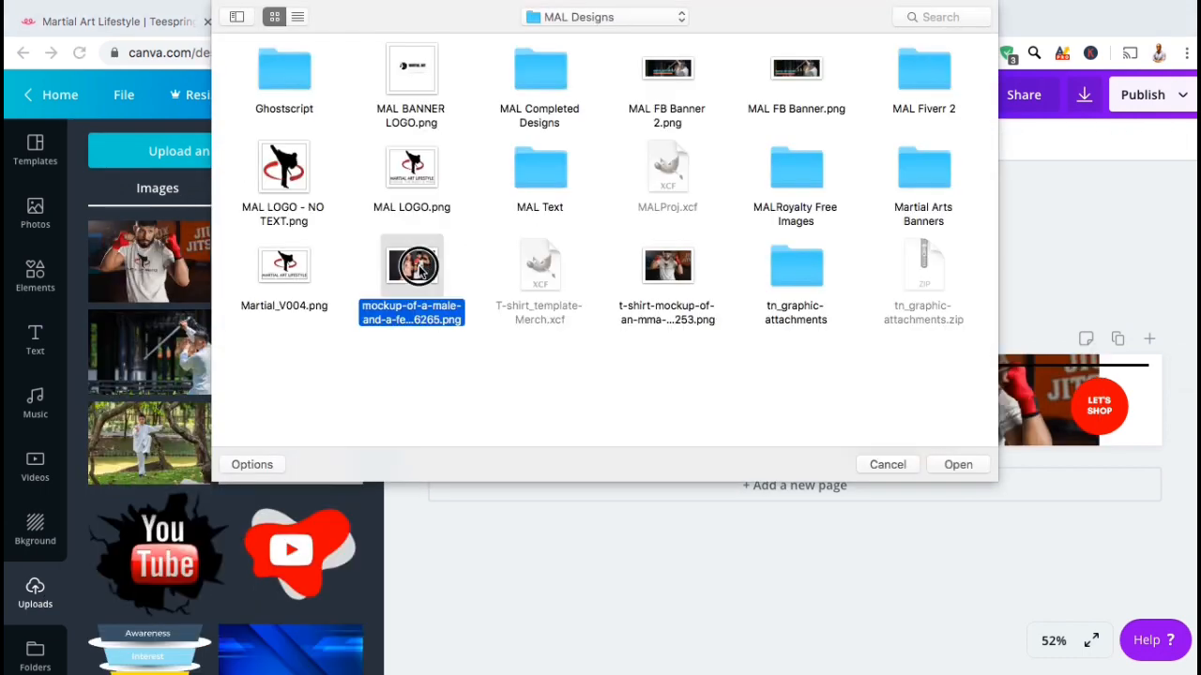
pyautogui.doubleClick(418, 265)
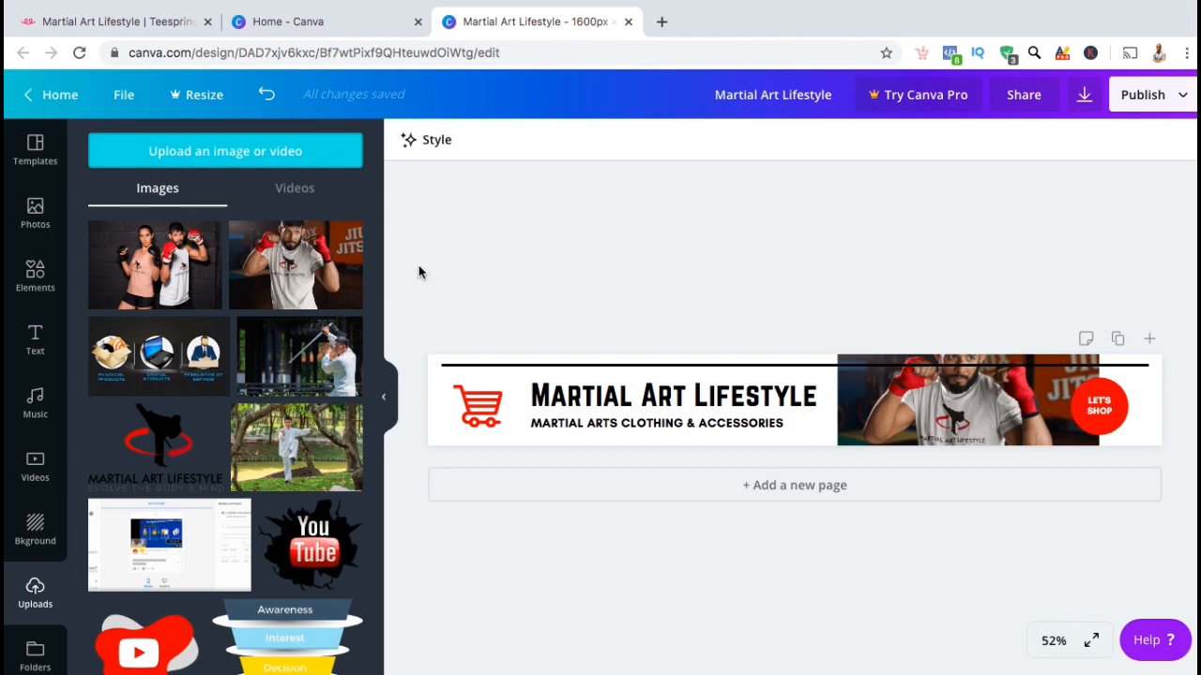
# Step: Replace the banner's photo with the uploaded male-and-female mockup and adjust its position inside the frame
pyautogui.click(164, 264)
pyautogui.moveTo(164, 264); pyautogui.dragTo(922, 359)
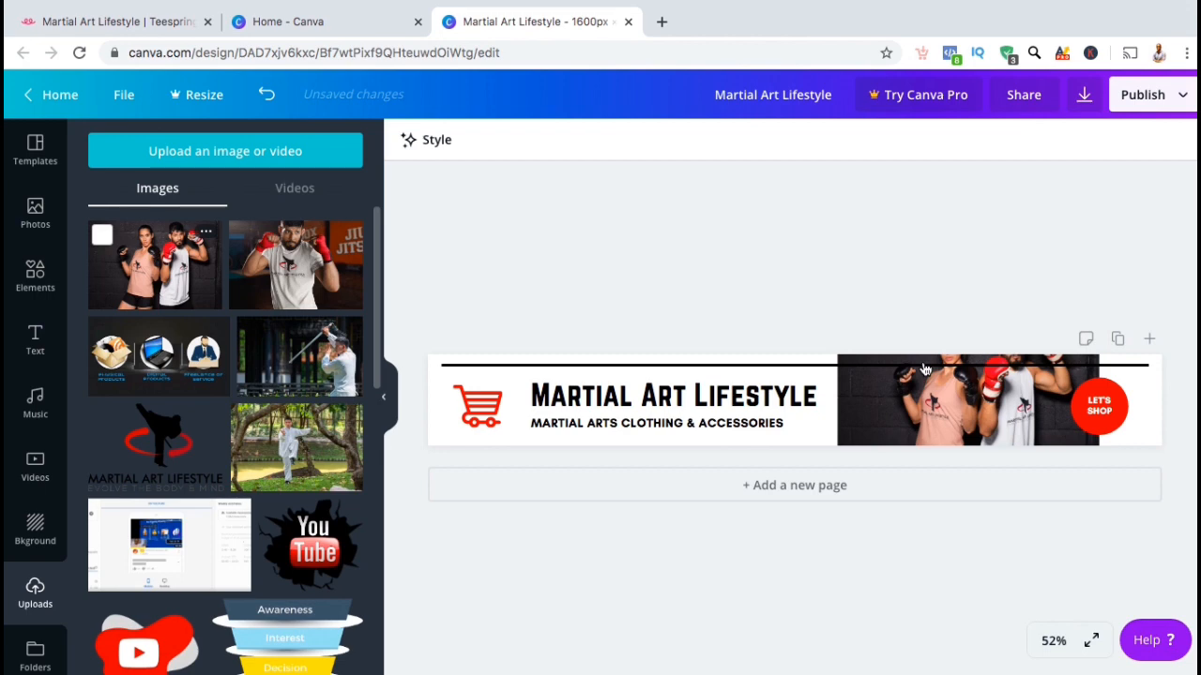
pyautogui.moveTo(924, 369); pyautogui.dragTo(921, 367)
pyautogui.click(505, 234)
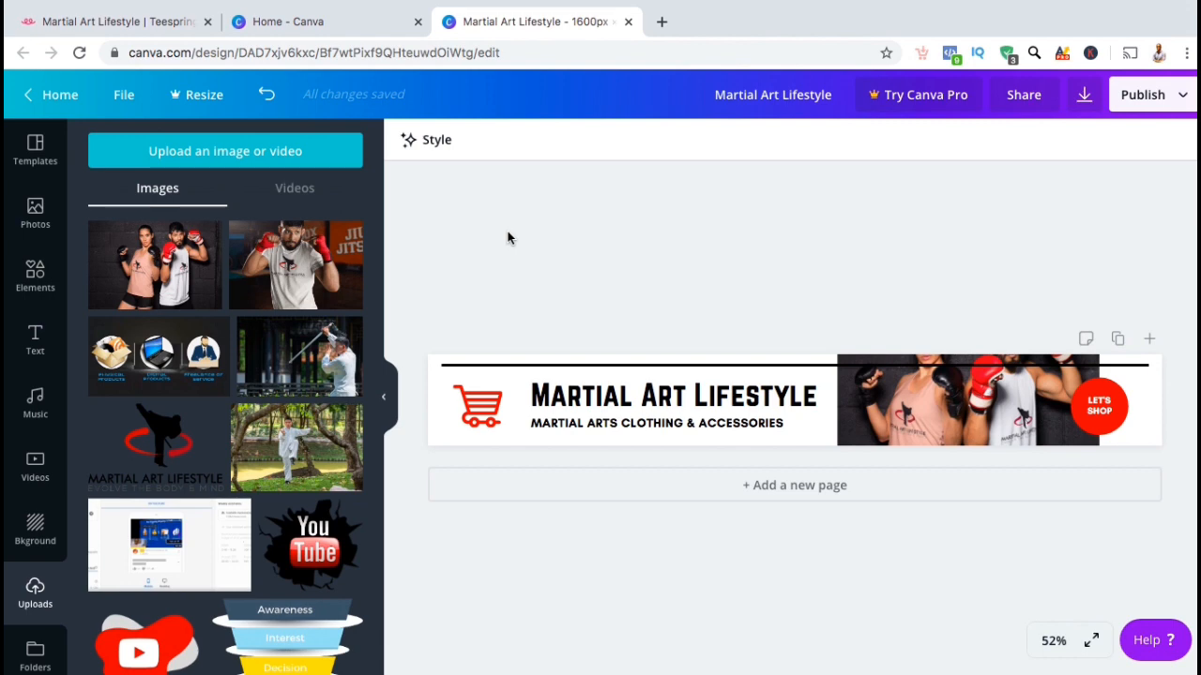
# Step: Download the finished banner as a PNG file
pyautogui.click(1186, 103)
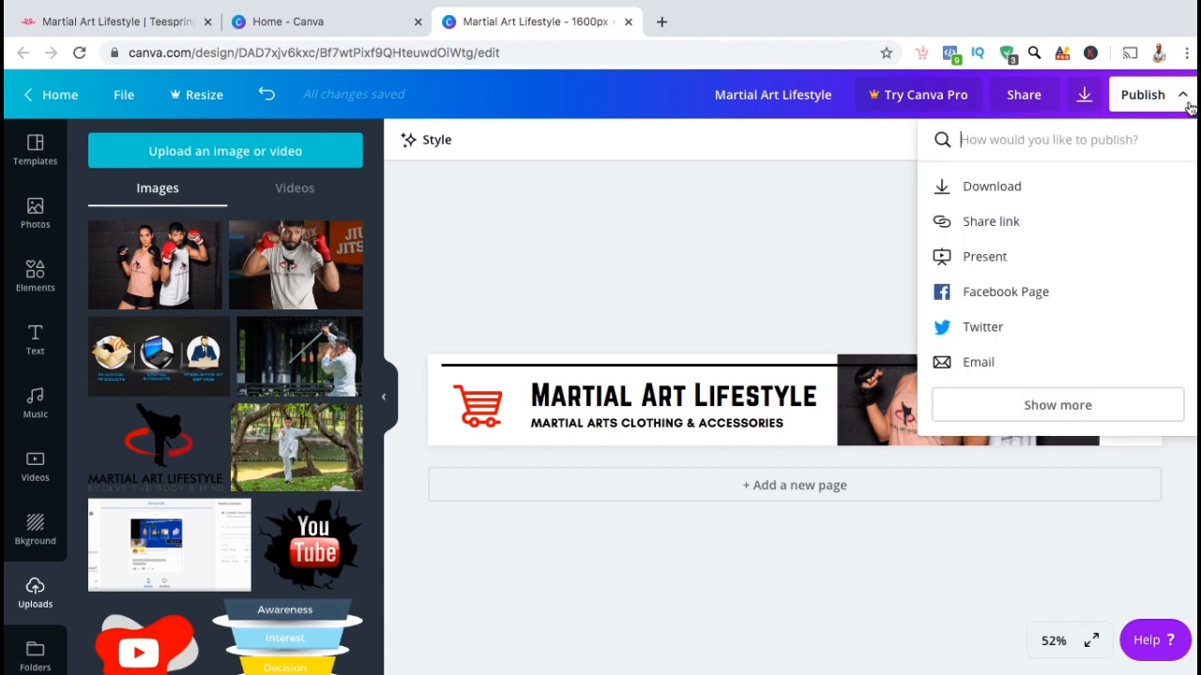
pyautogui.click(1070, 190)
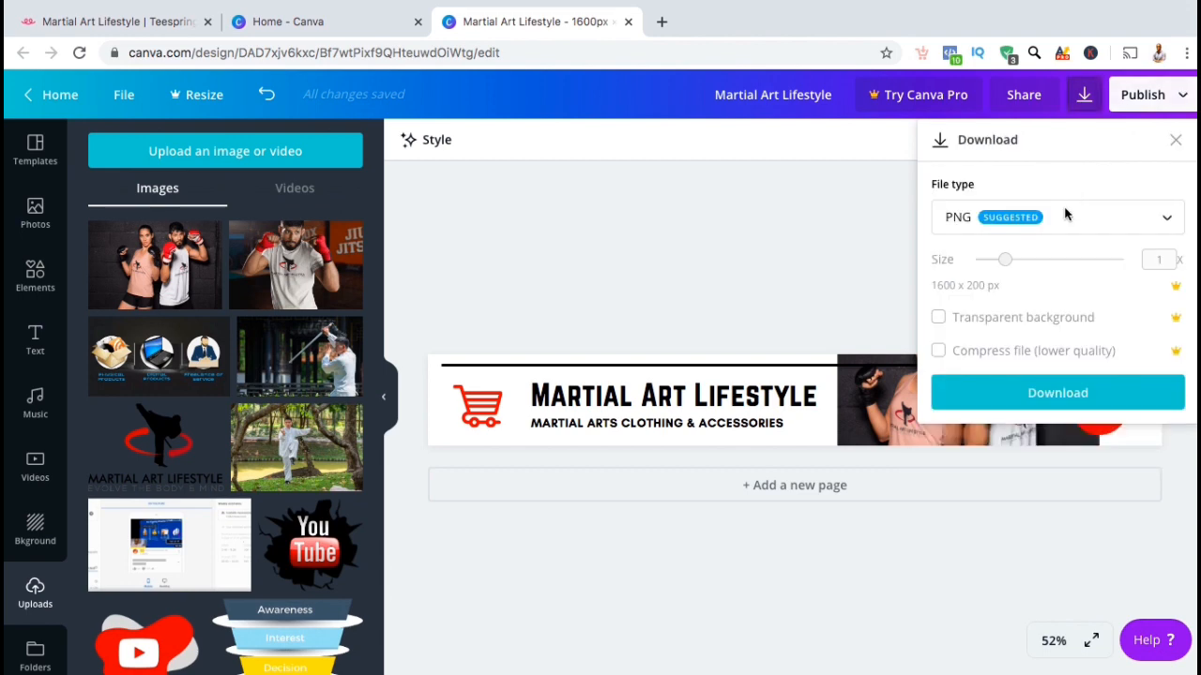
pyautogui.click(1015, 407)
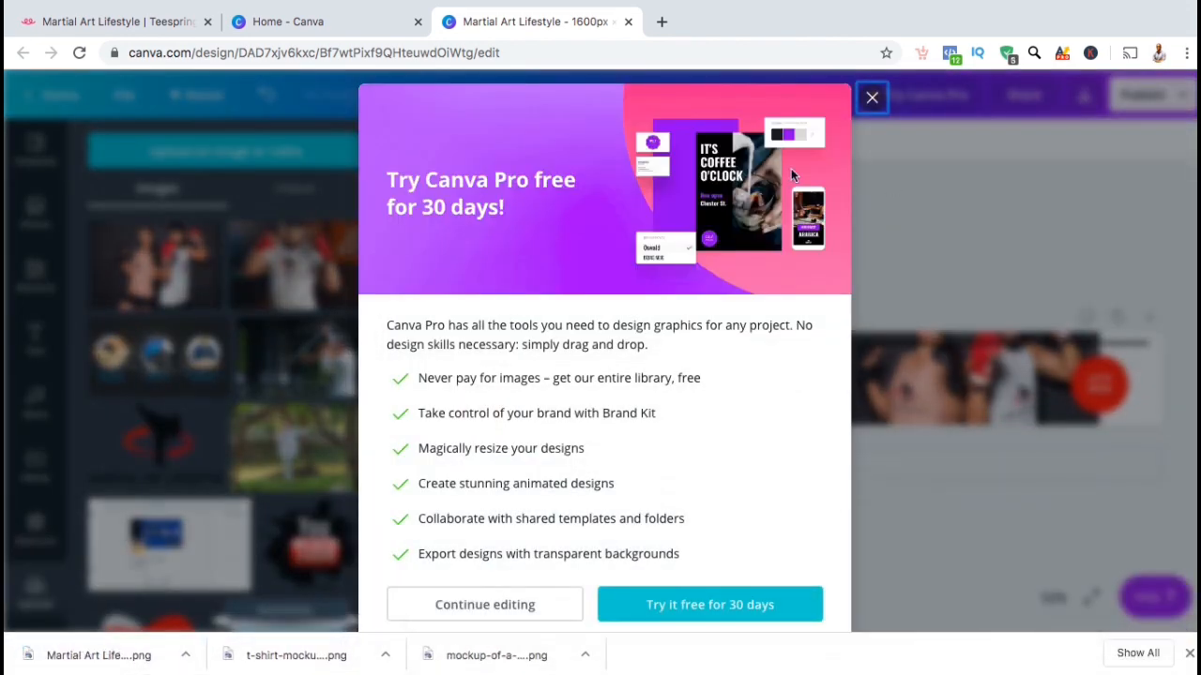
# Step: Return to the Teespring storefront editor, upload the downloaded banner as the banner image and save it
pyautogui.click(143, 22)
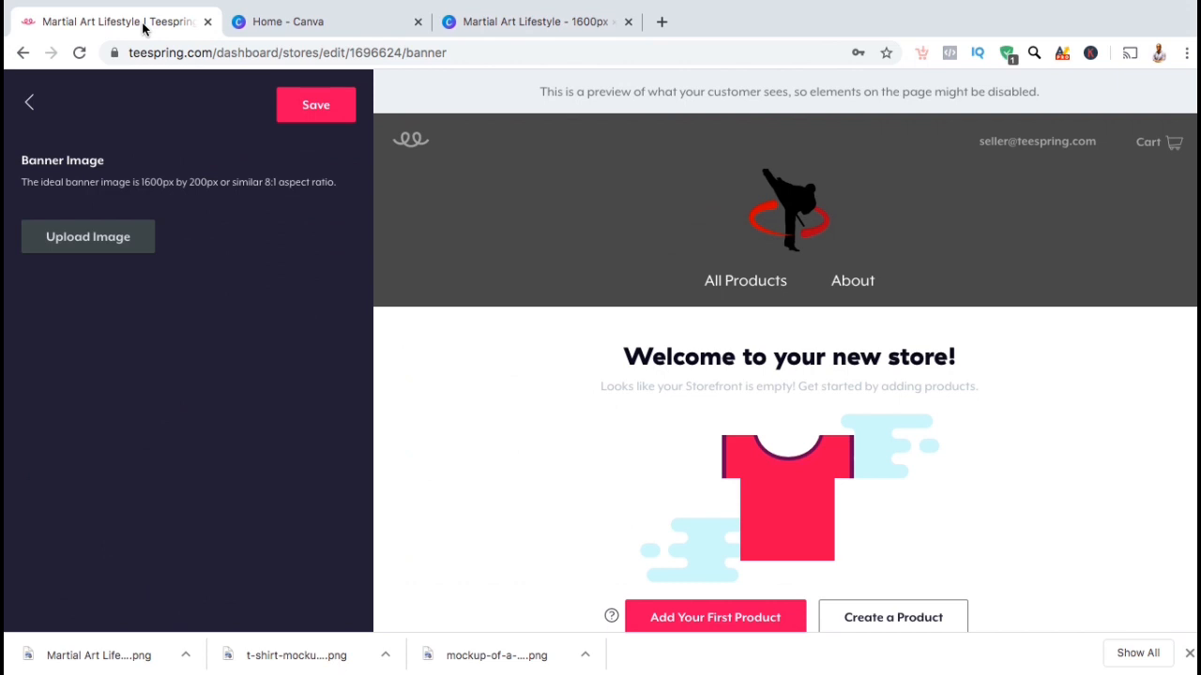
pyautogui.click(142, 248)
pyautogui.doubleClick(925, 178)
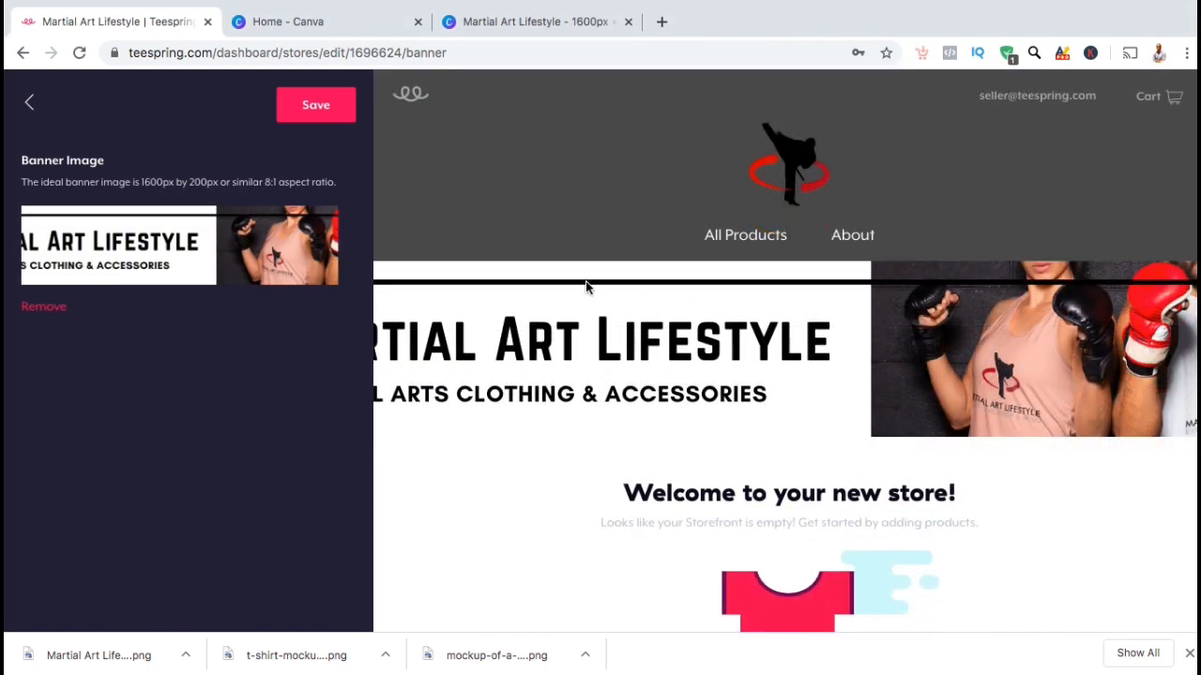
pyautogui.click(346, 117)
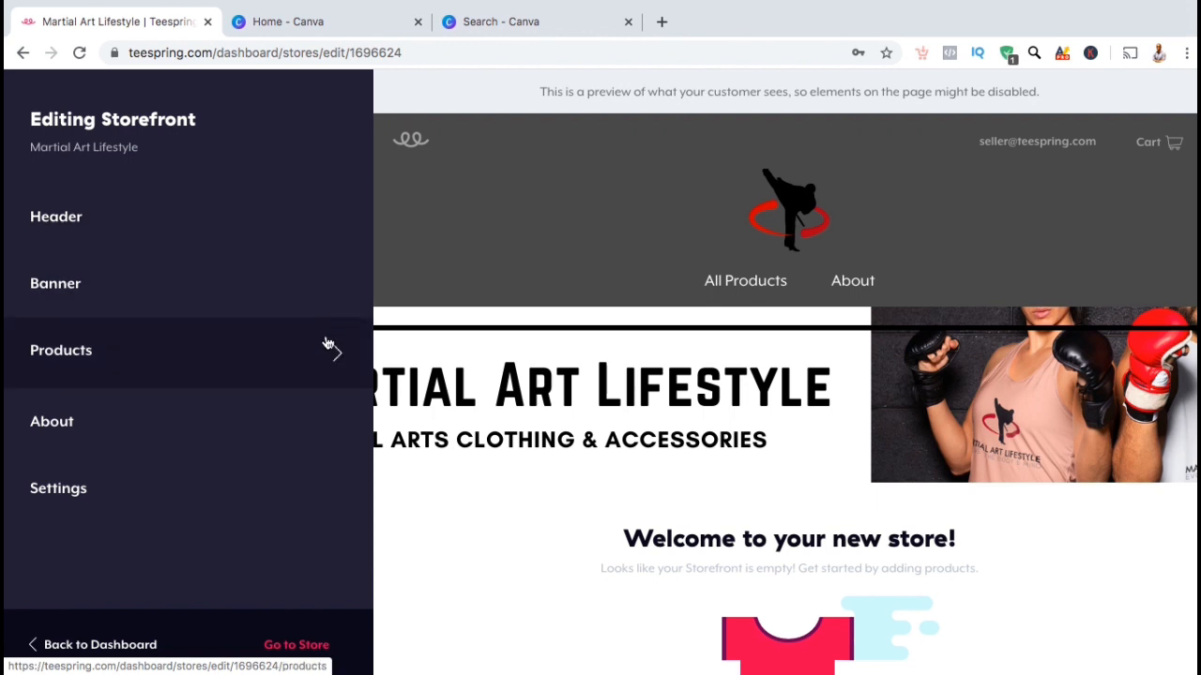
# Step: Open the storefront's product list and select the Women's Triblend Tee, Women's Classic V-Neck Tee and Women's Comfort Tee
pyautogui.click(327, 344)
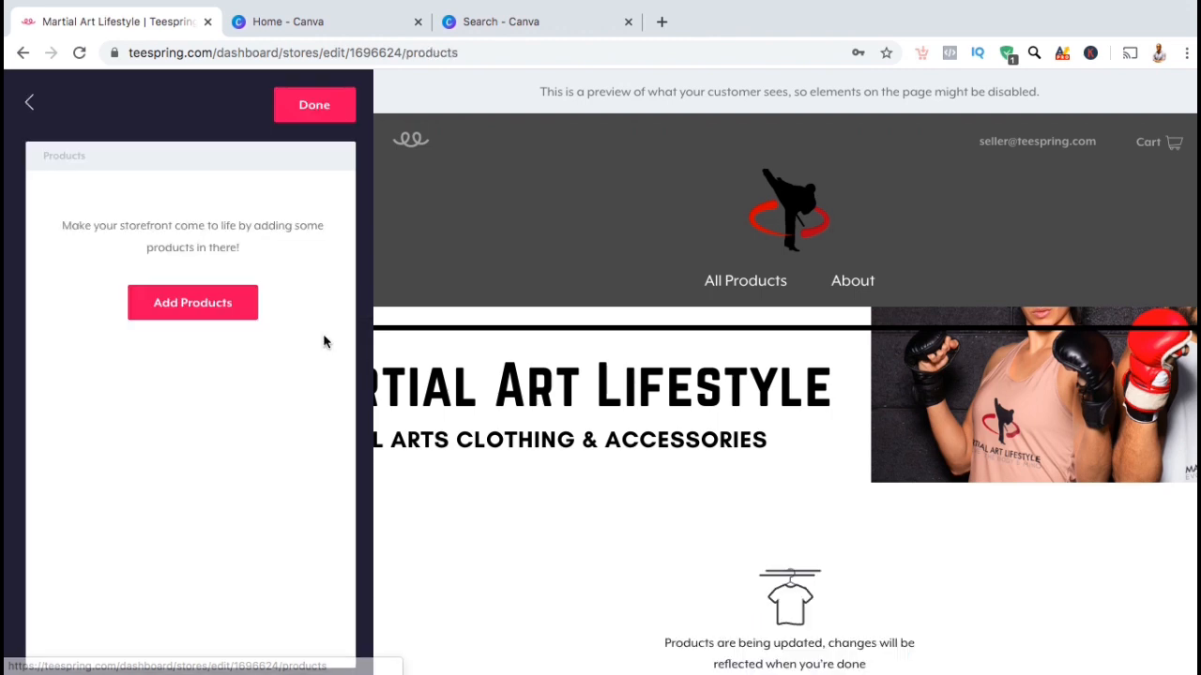
pyautogui.click(246, 310)
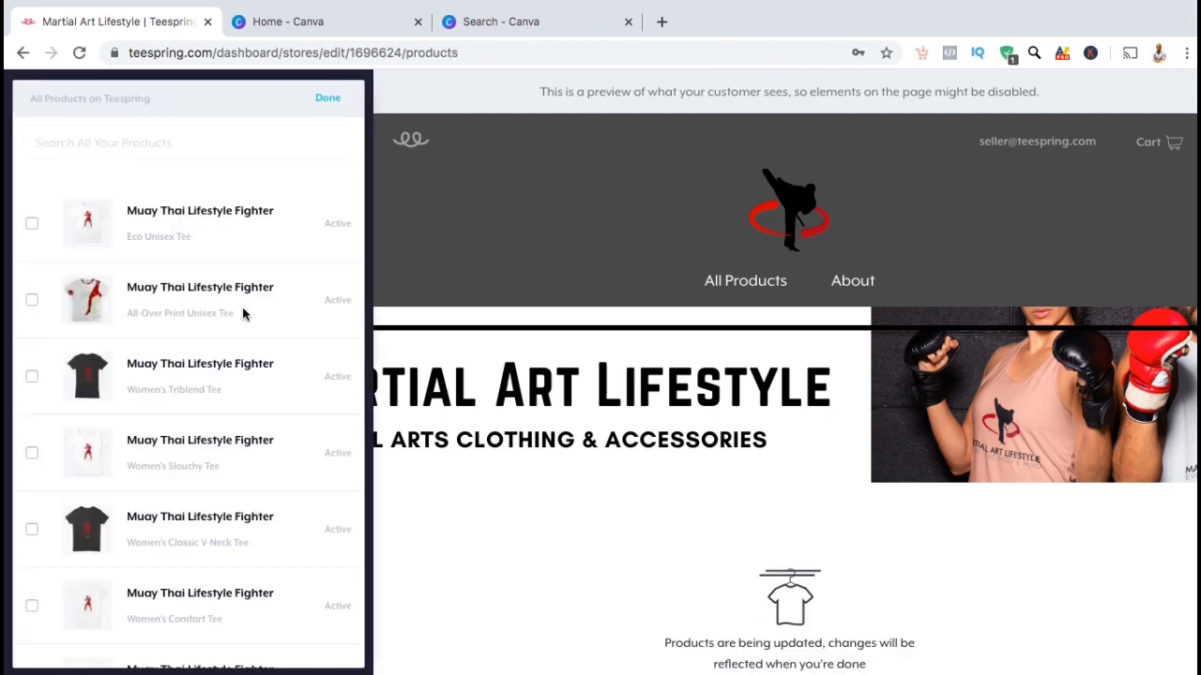
pyautogui.scroll(-2, 242, 313)
pyautogui.click(29, 278)
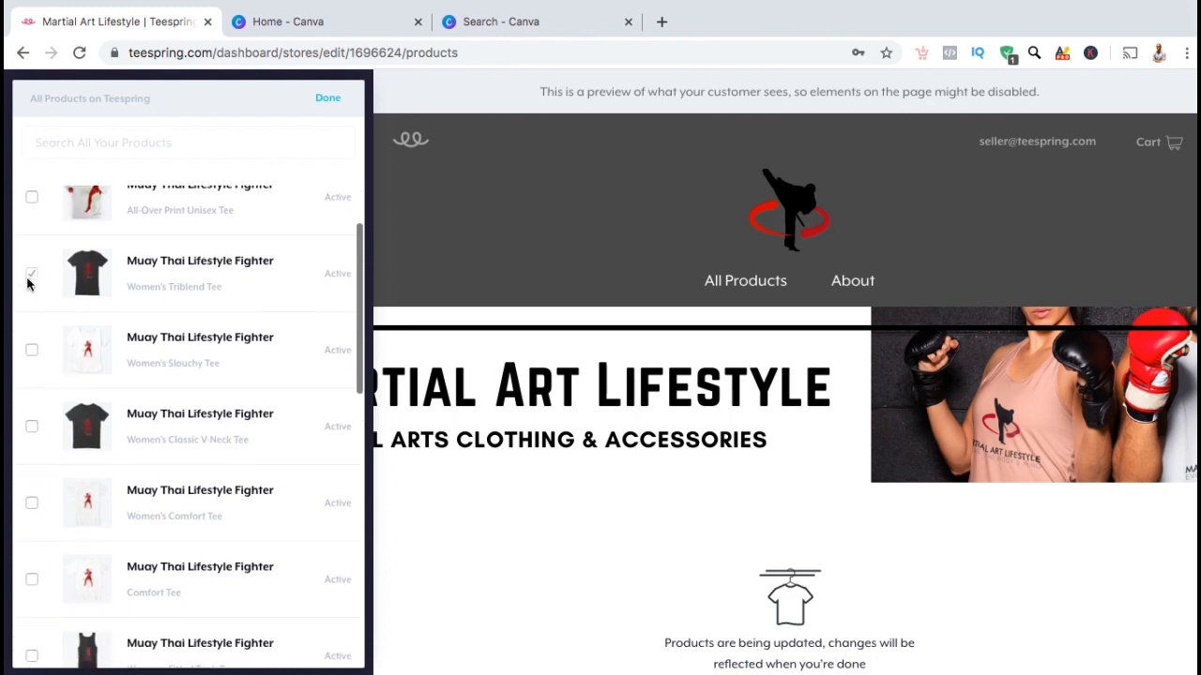
pyautogui.click(30, 426)
pyautogui.click(31, 504)
pyautogui.scroll(1, 169, 472)
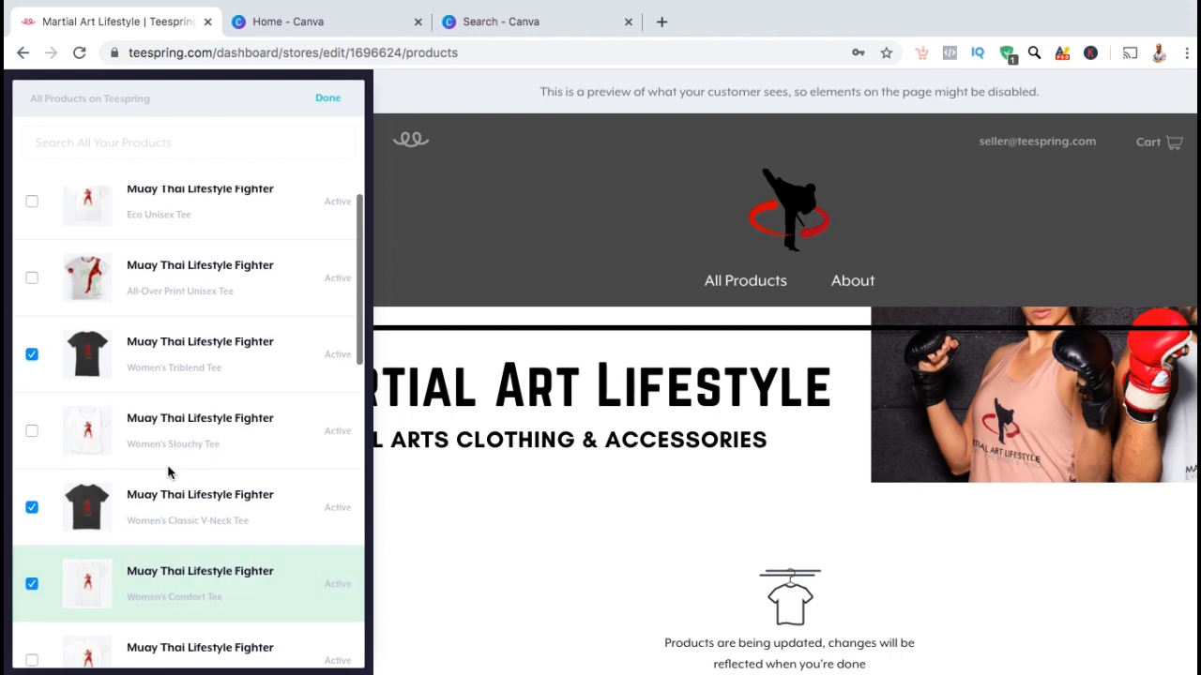
# Step: Deselect the three women's tees and leave the storefront's product selection
pyautogui.click(32, 584)
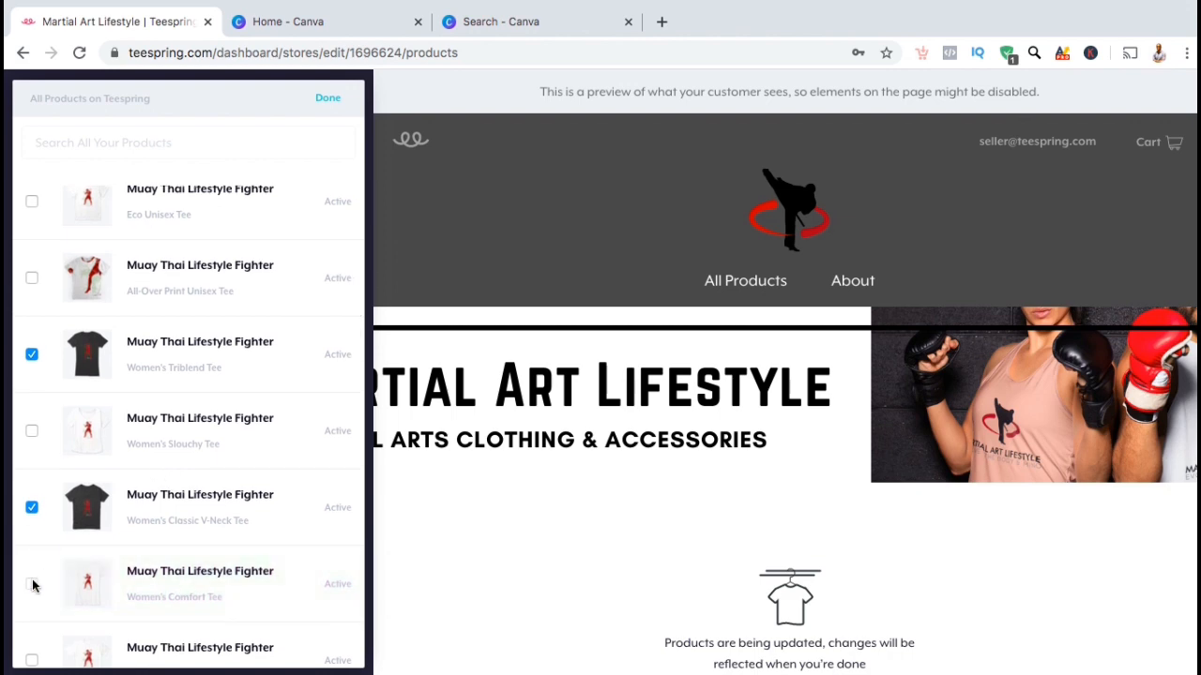
pyautogui.click(31, 507)
pyautogui.click(31, 353)
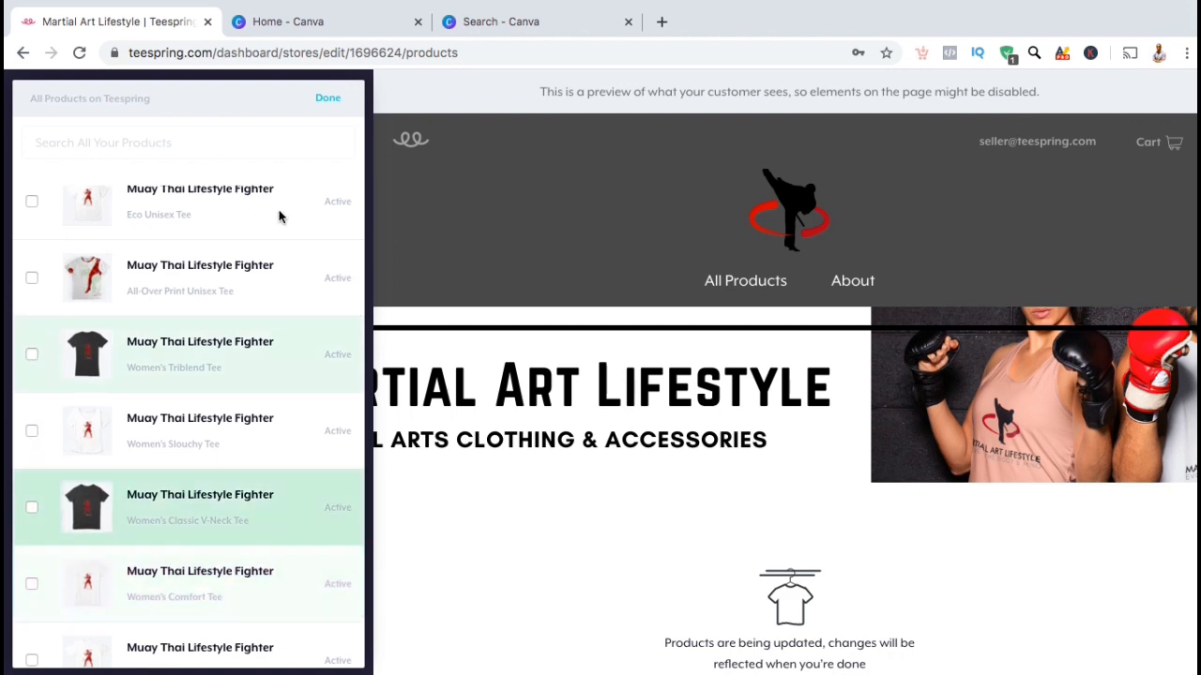
pyautogui.click(327, 97)
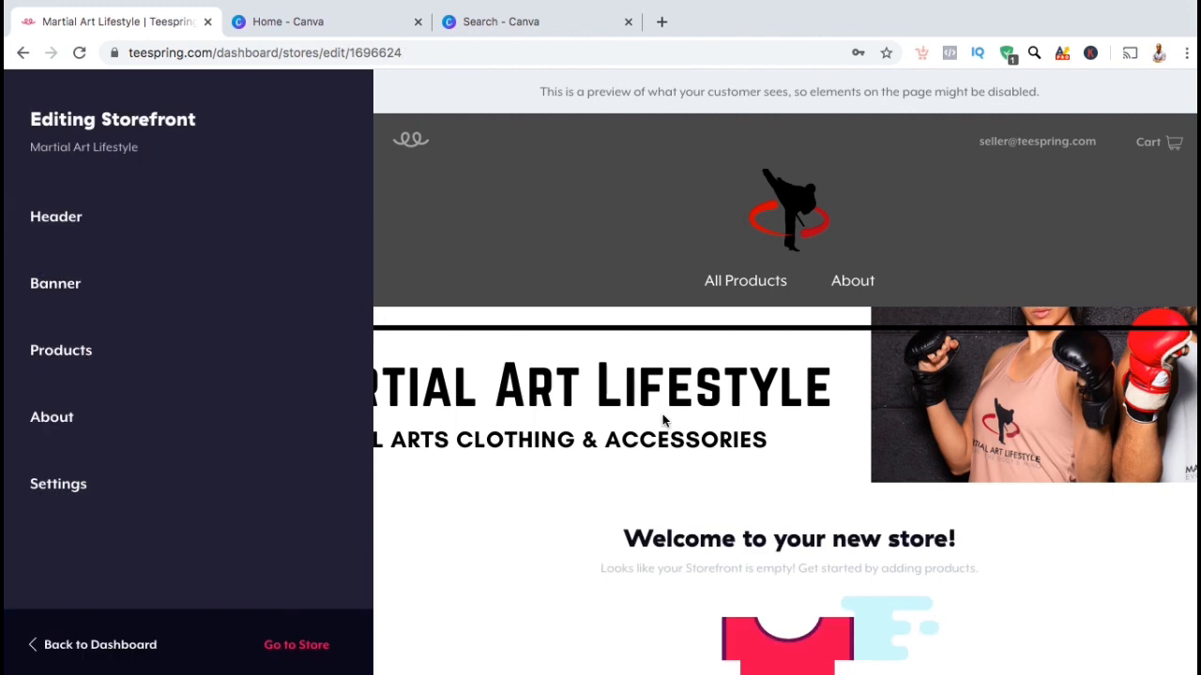
# Step: Start creating a new product from the storefront, browse the apparel categories and choose Unisex/Men's T-Shirt
pyautogui.scroll(-3, 663, 421)
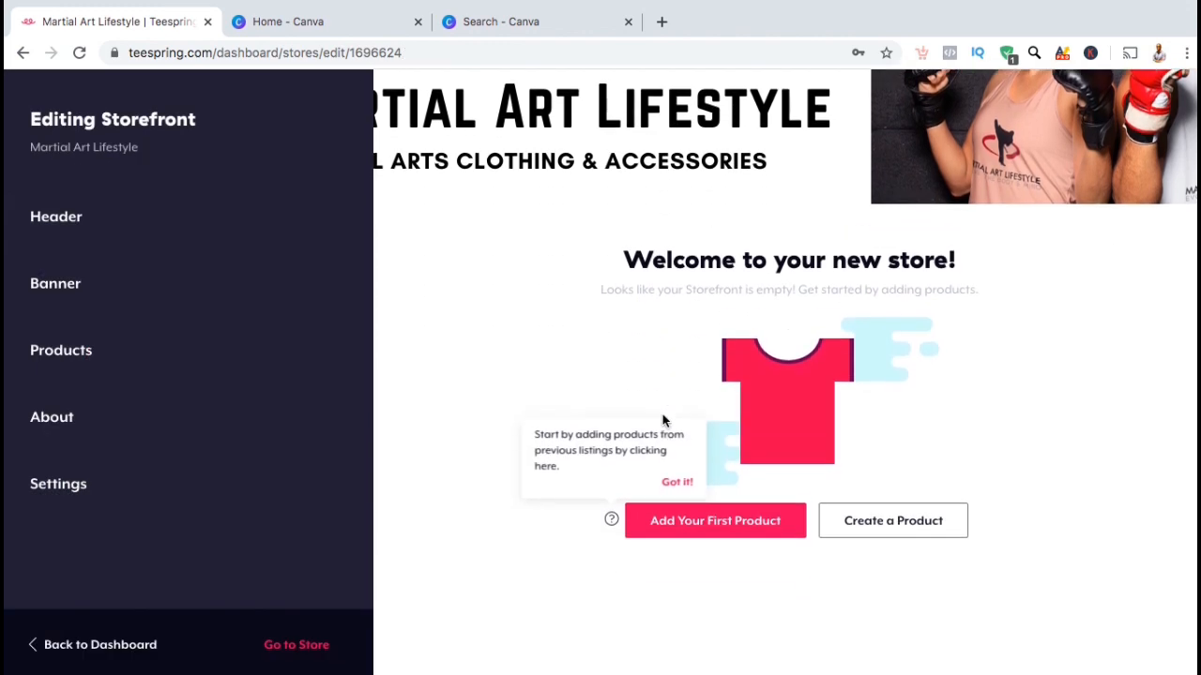
pyautogui.click(898, 529)
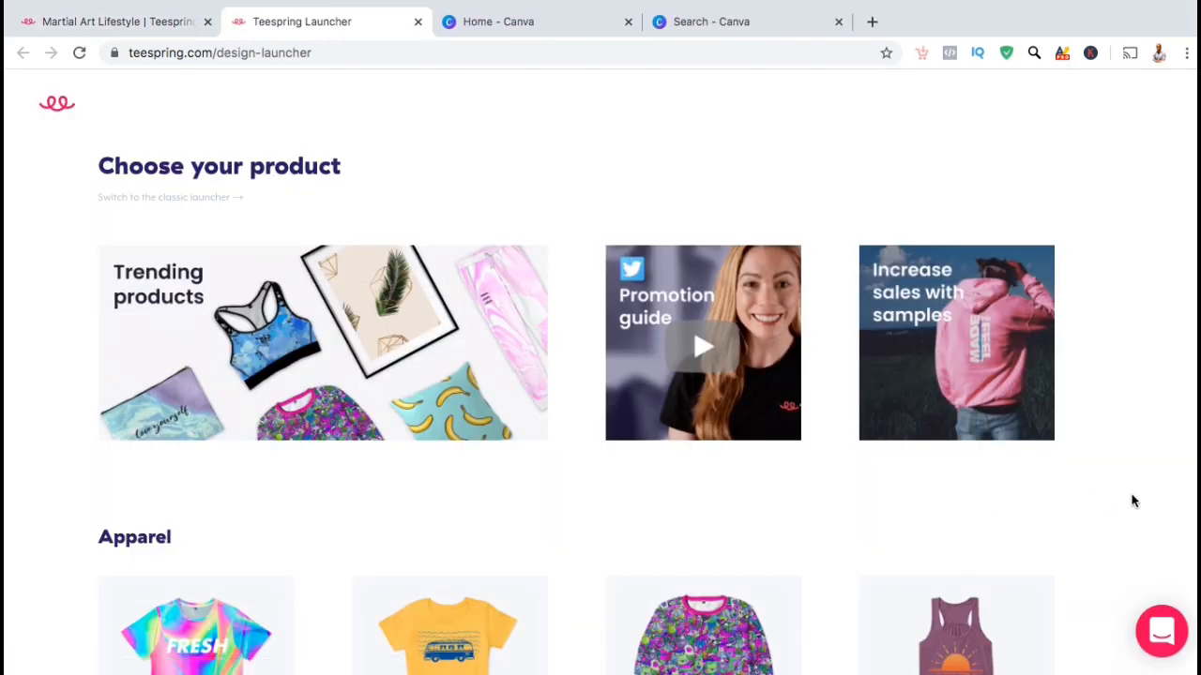
pyautogui.scroll(-5, 1133, 501)
pyautogui.scroll(-3, 1133, 501)
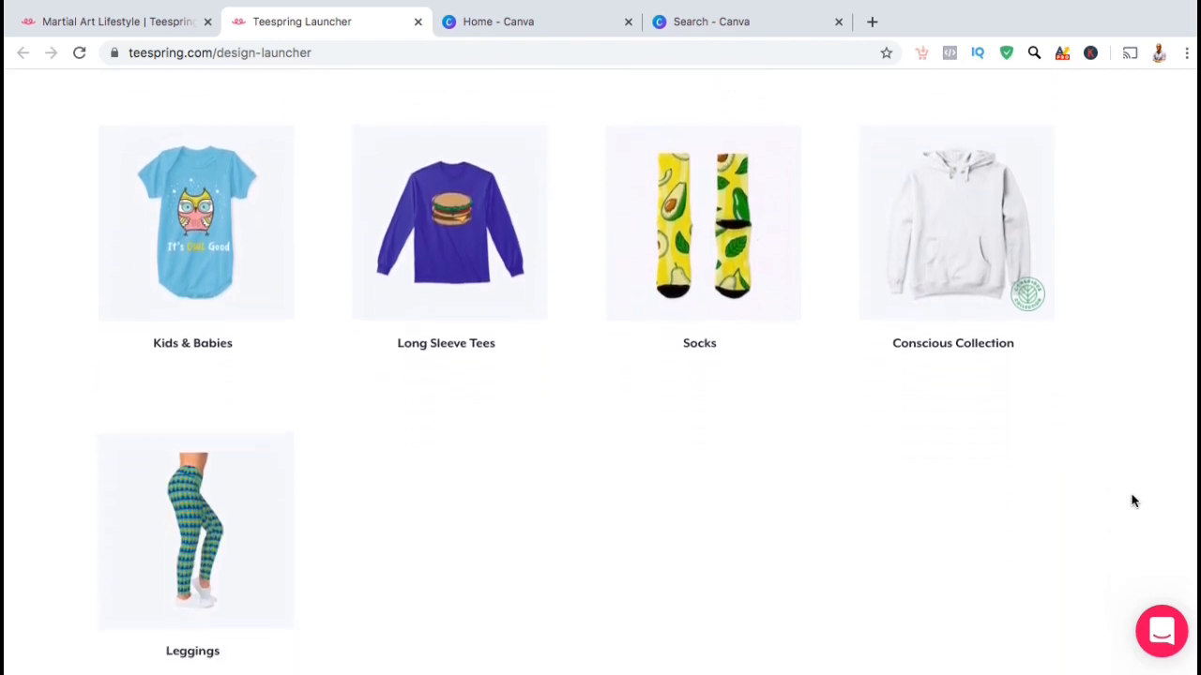
pyautogui.scroll(6, 1131, 498)
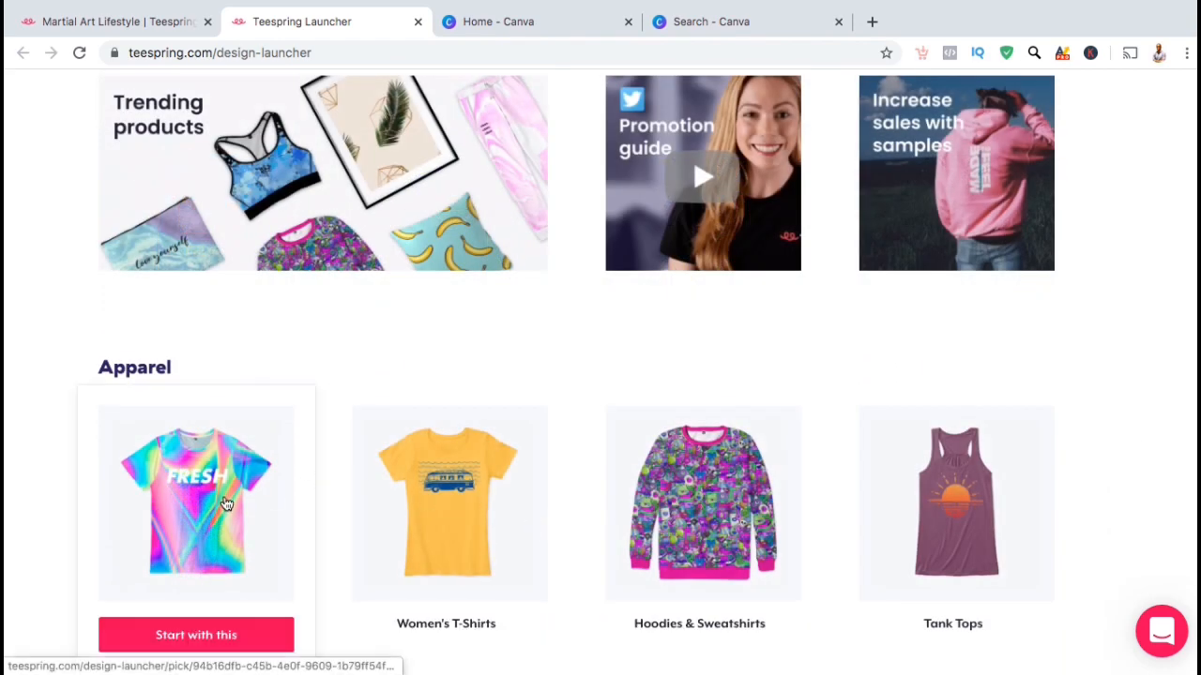
pyautogui.click(208, 636)
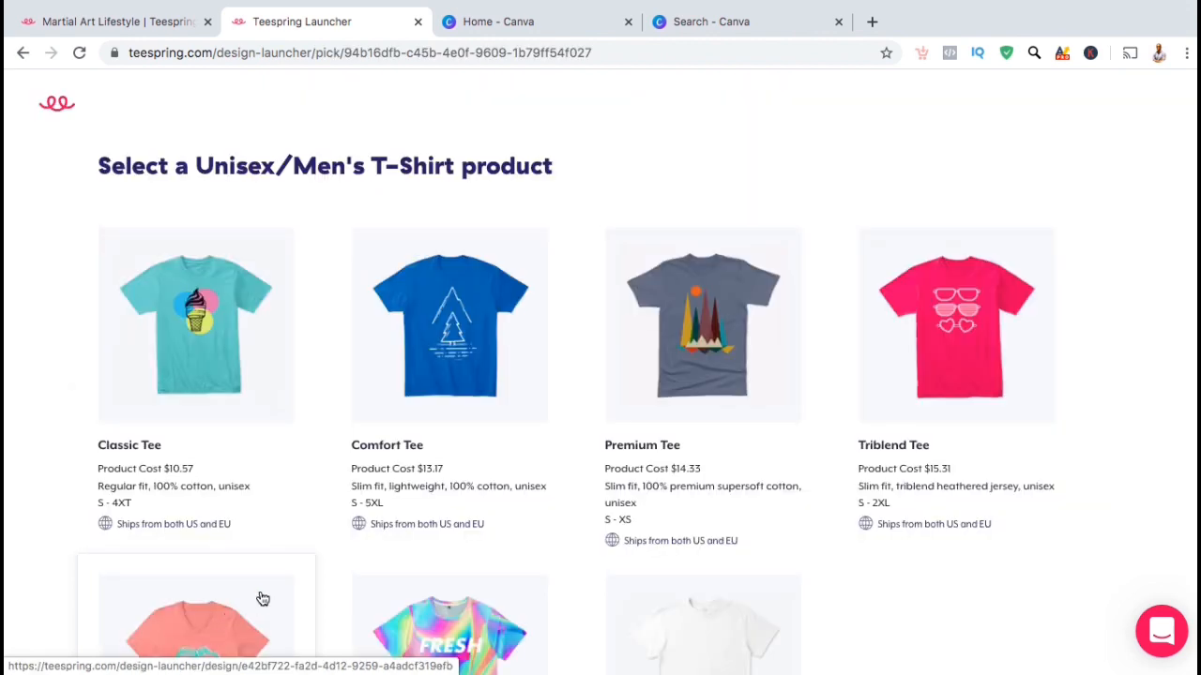
# Step: Start designing the Classic Tee and choose to sell the design
pyautogui.scroll(-1, 981, 511)
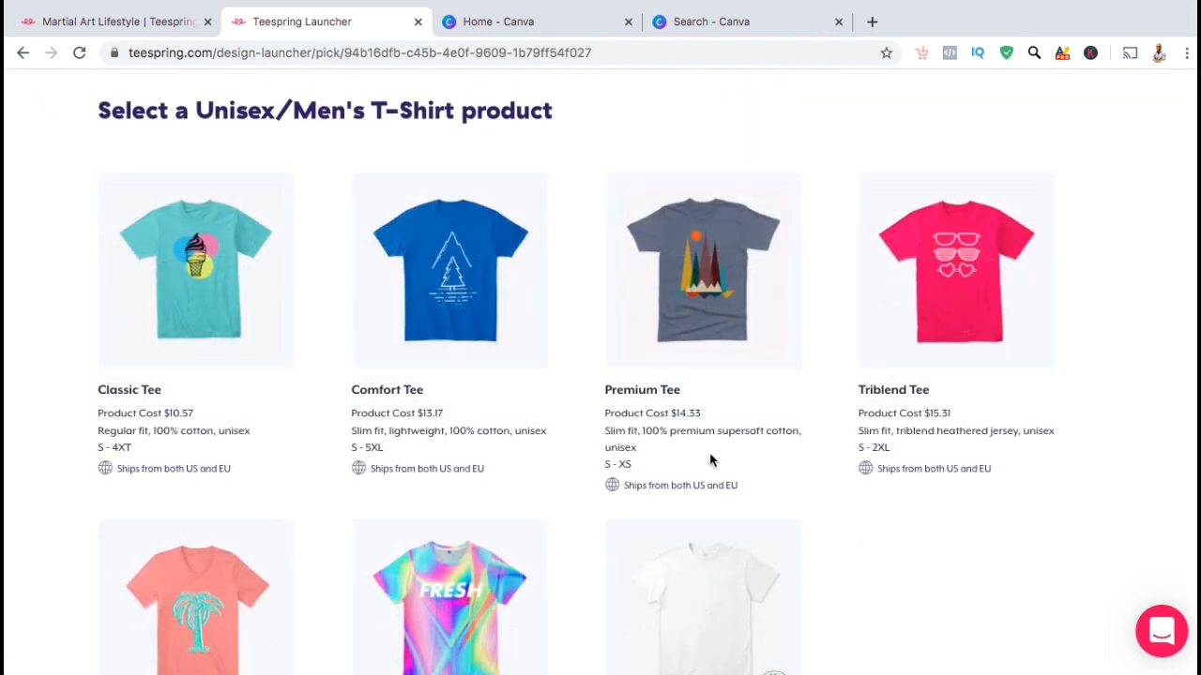
pyautogui.moveTo(190, 378)
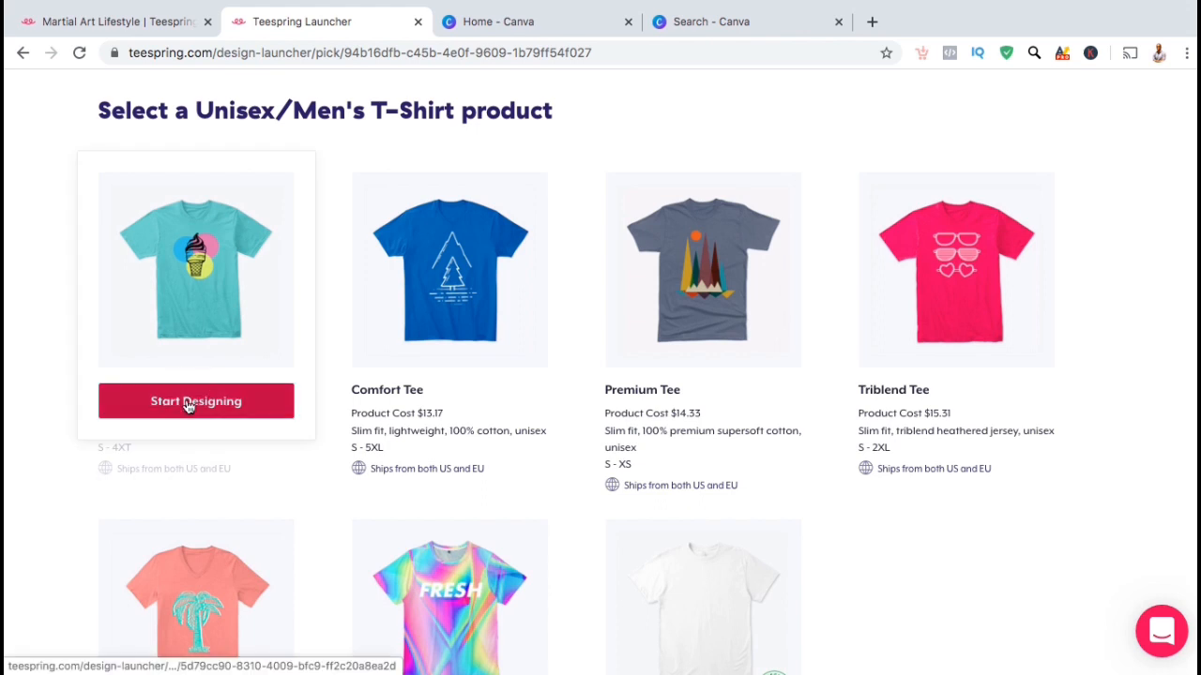
pyautogui.click(189, 405)
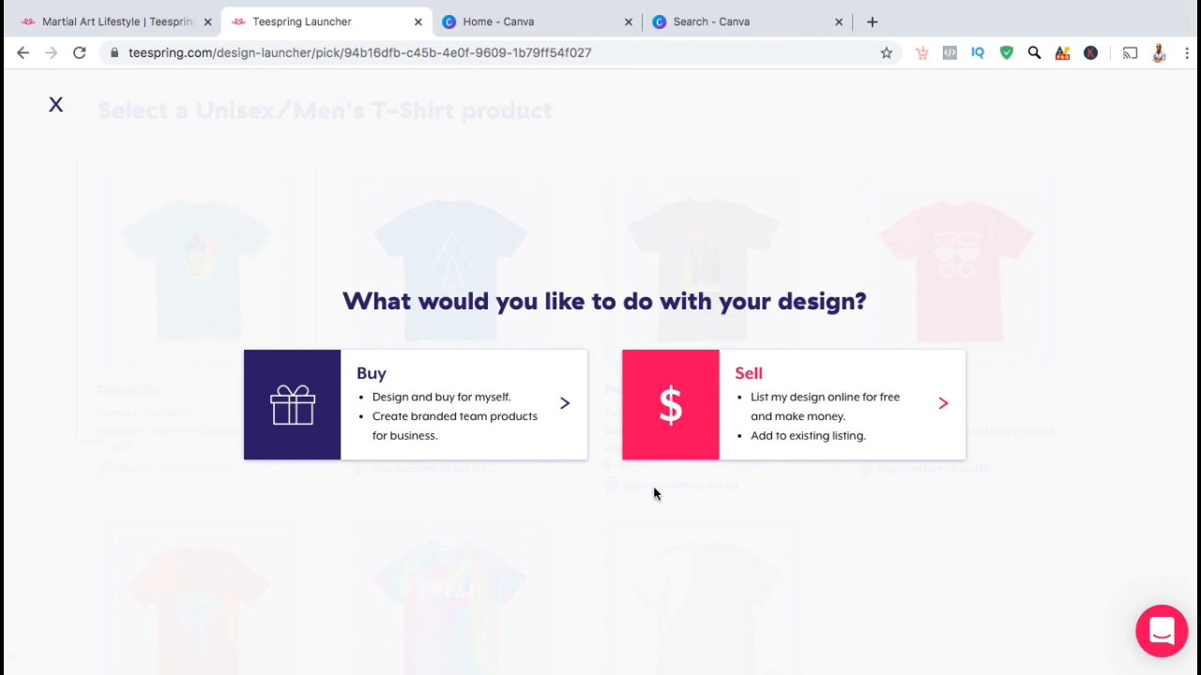
pyautogui.click(764, 426)
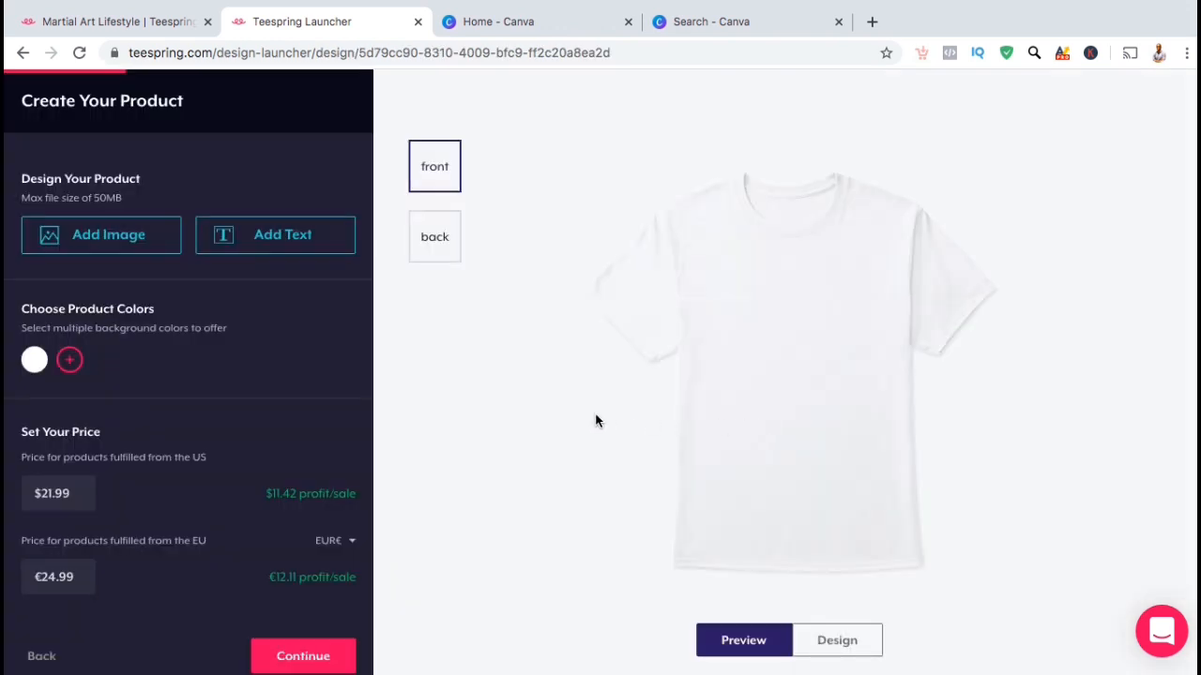
# Step: Check the shirt's back, add the text "Martial Art Lifestyle" to its front and set the font to Holy Empire
pyautogui.click(435, 252)
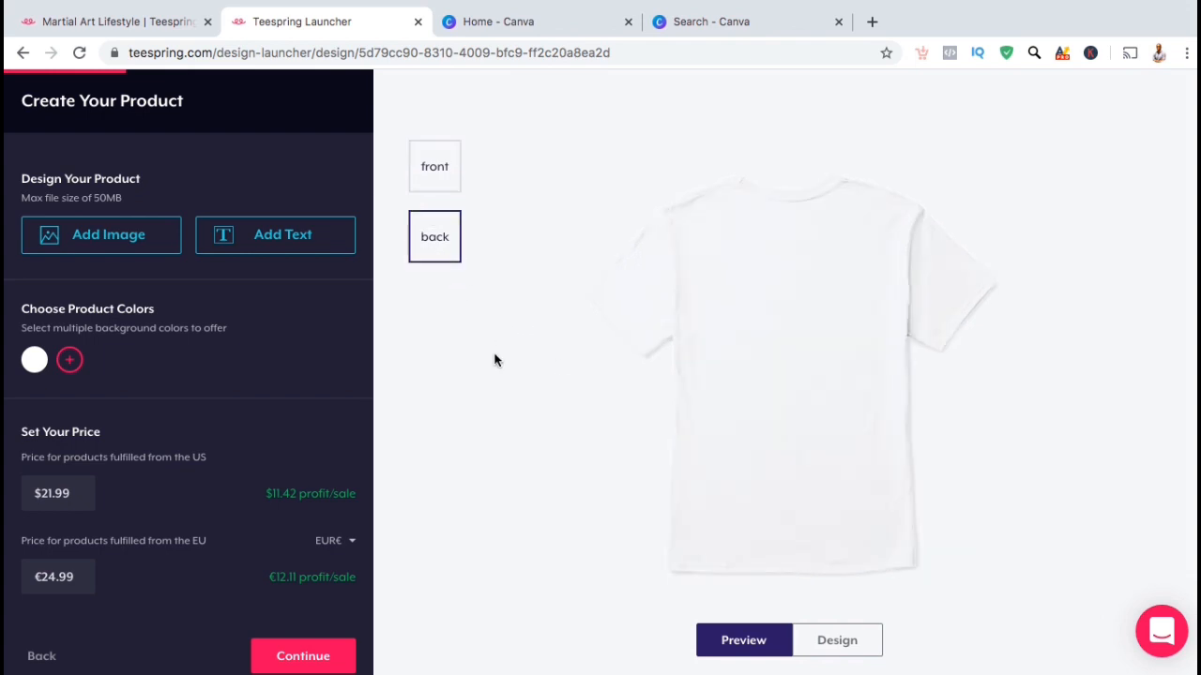
pyautogui.click(431, 165)
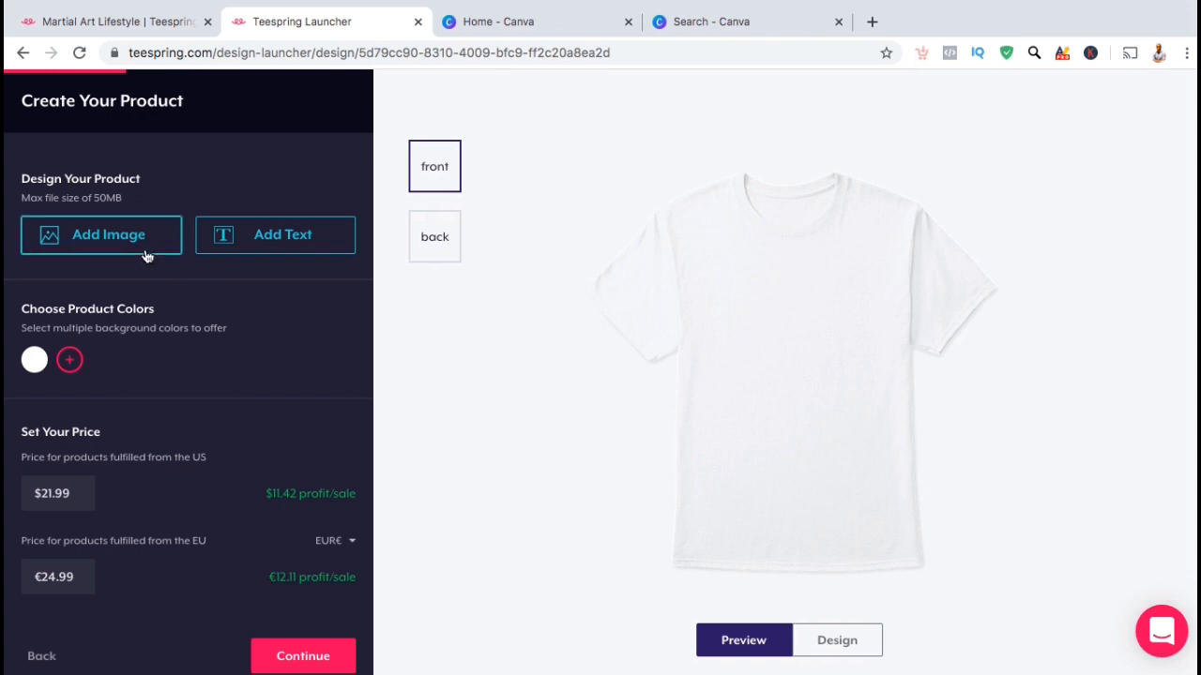
pyautogui.click(237, 249)
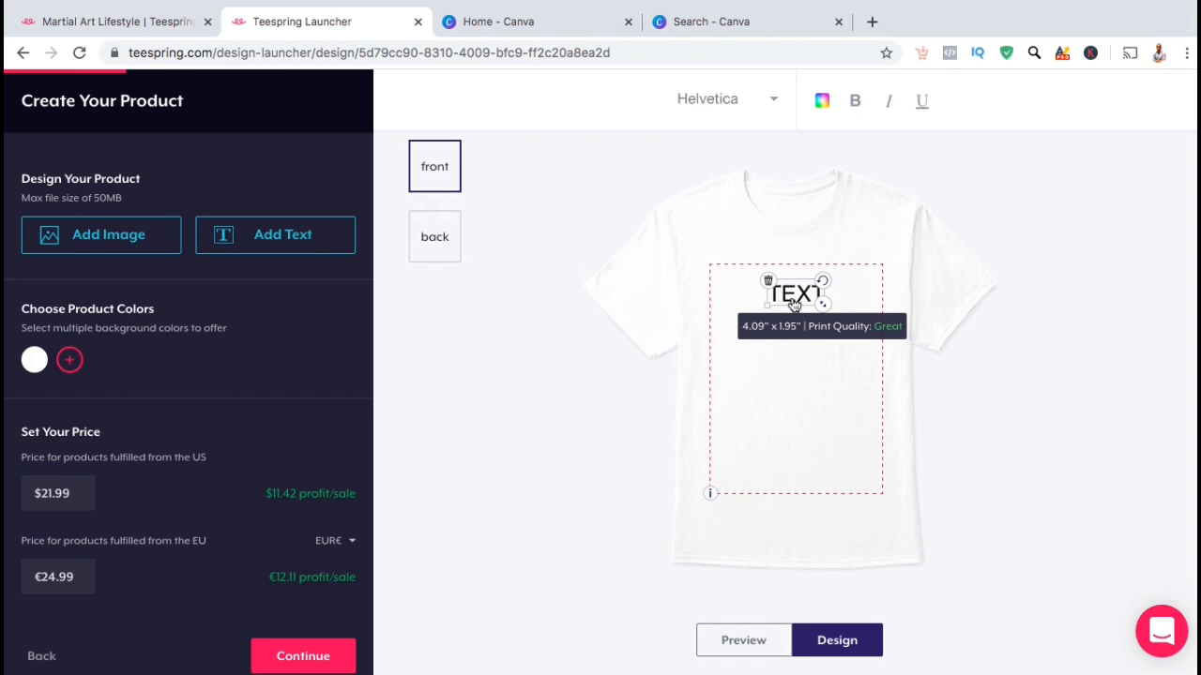
pyautogui.doubleClick(794, 298)
pyautogui.write('Martial Art Lifestyle')
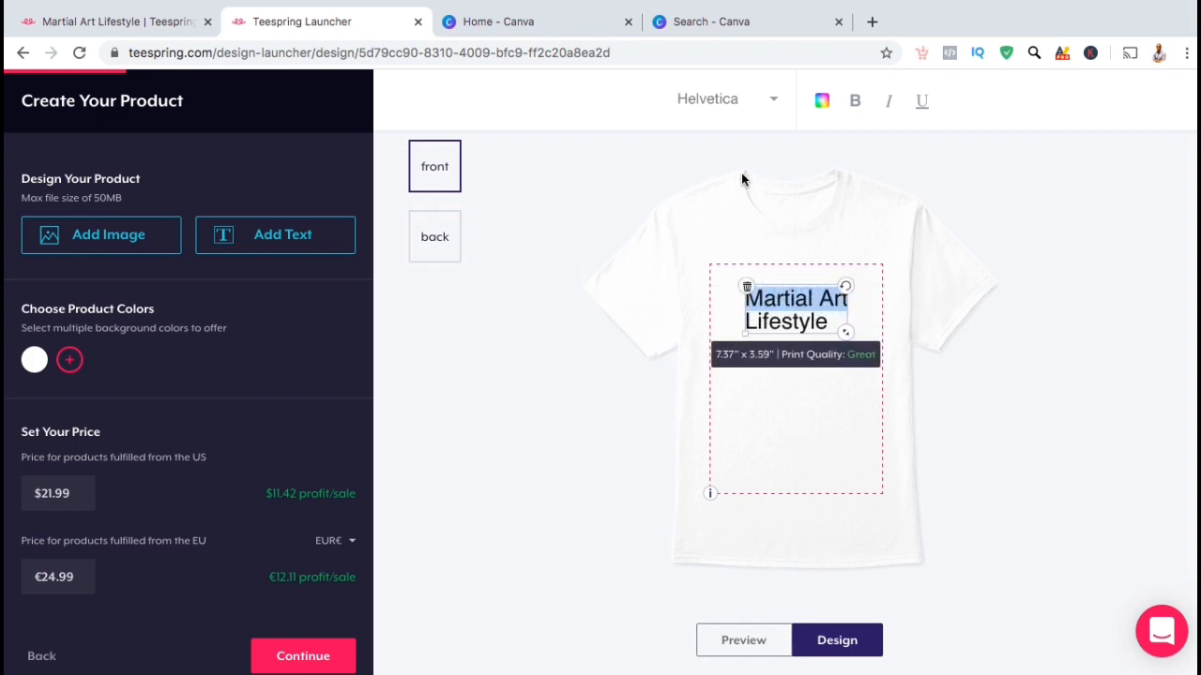
pyautogui.click(767, 107)
pyautogui.click(699, 259)
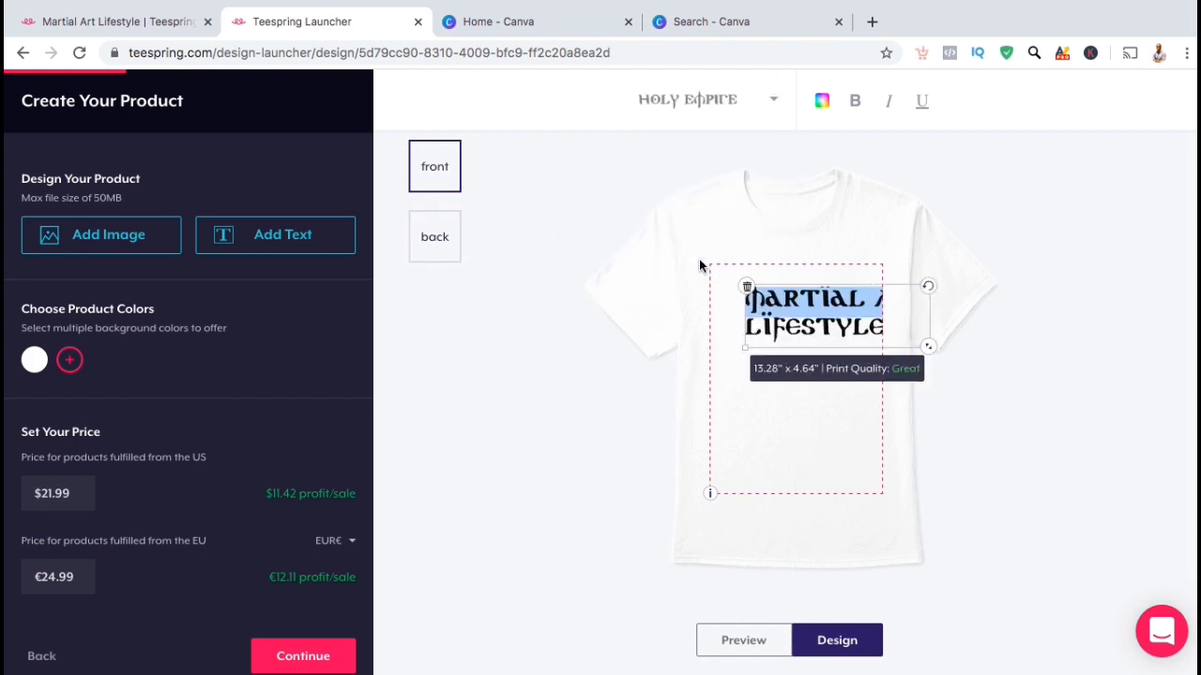
# Step: Centre the "Martial Art Lifestyle" text in the shirt's print area, try it in red italics, and delete it from the front
pyautogui.moveTo(773, 288); pyautogui.dragTo(713, 298)
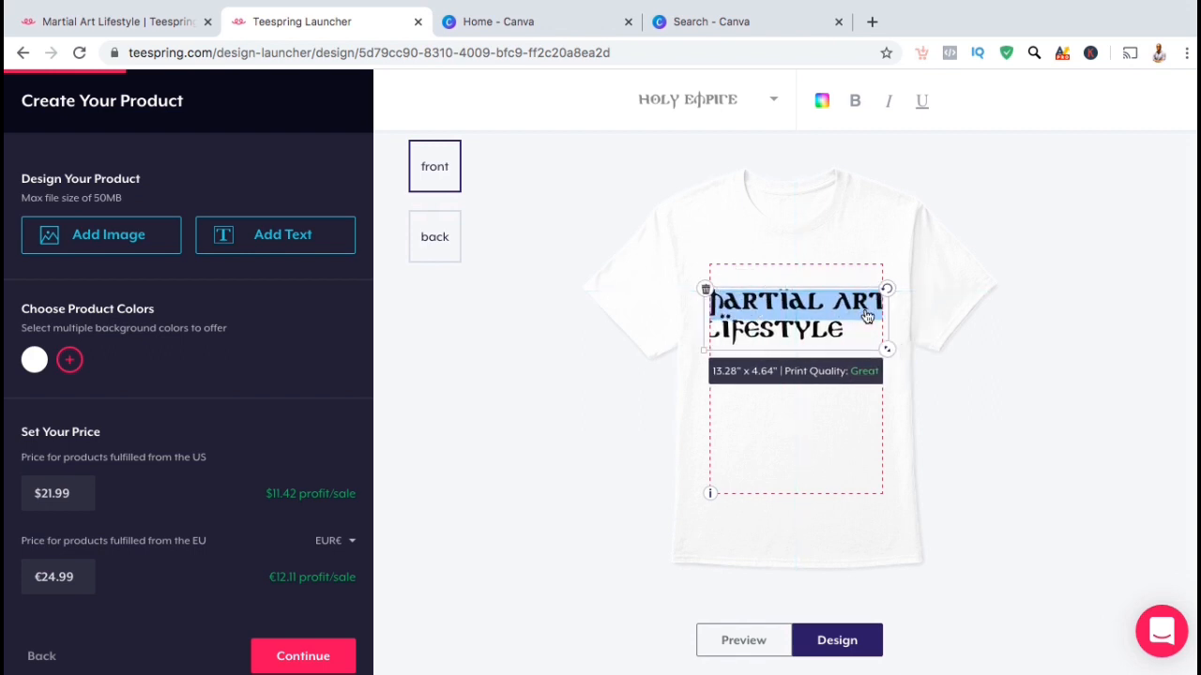
pyautogui.click(853, 201)
pyautogui.click(775, 303)
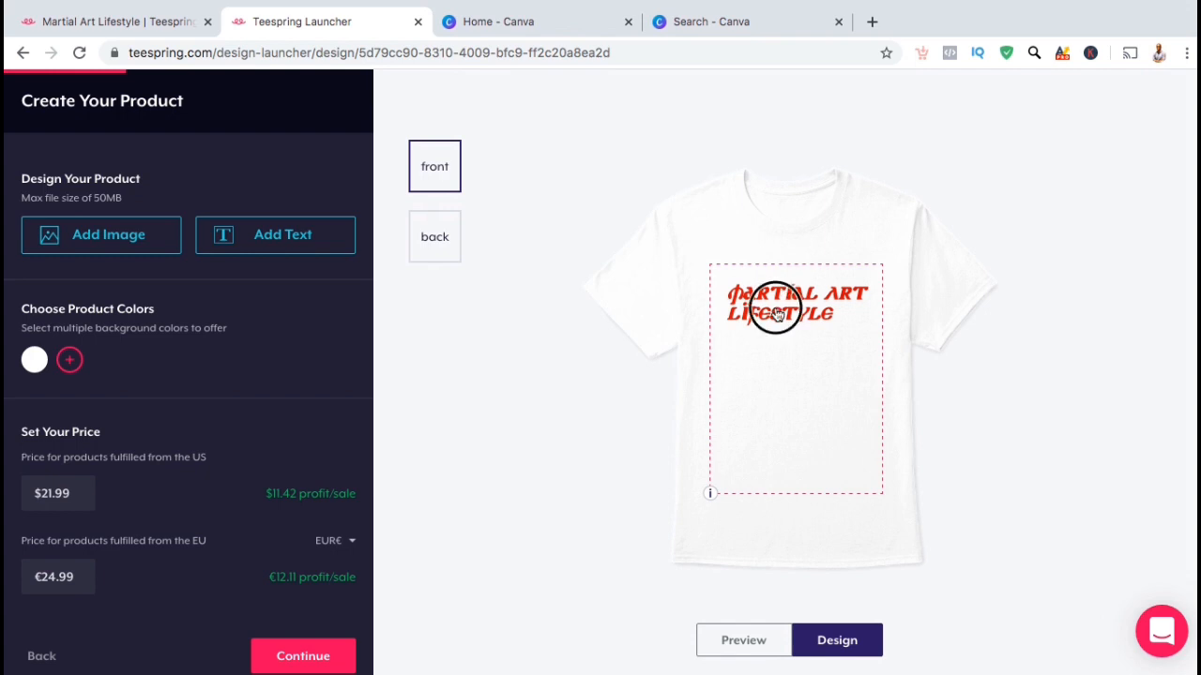
pyautogui.click(727, 286)
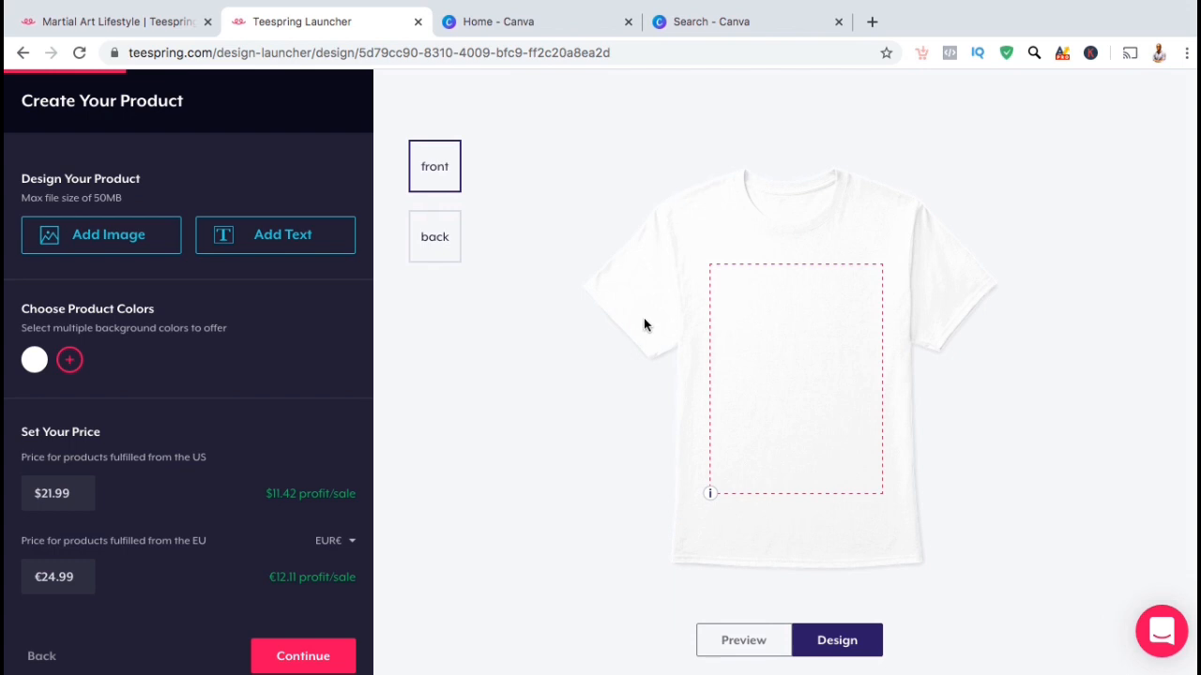
# Step: Add the image MAL LOGO.png to the shirt's front and place it centred, slightly below the top of the print area
pyautogui.click(150, 236)
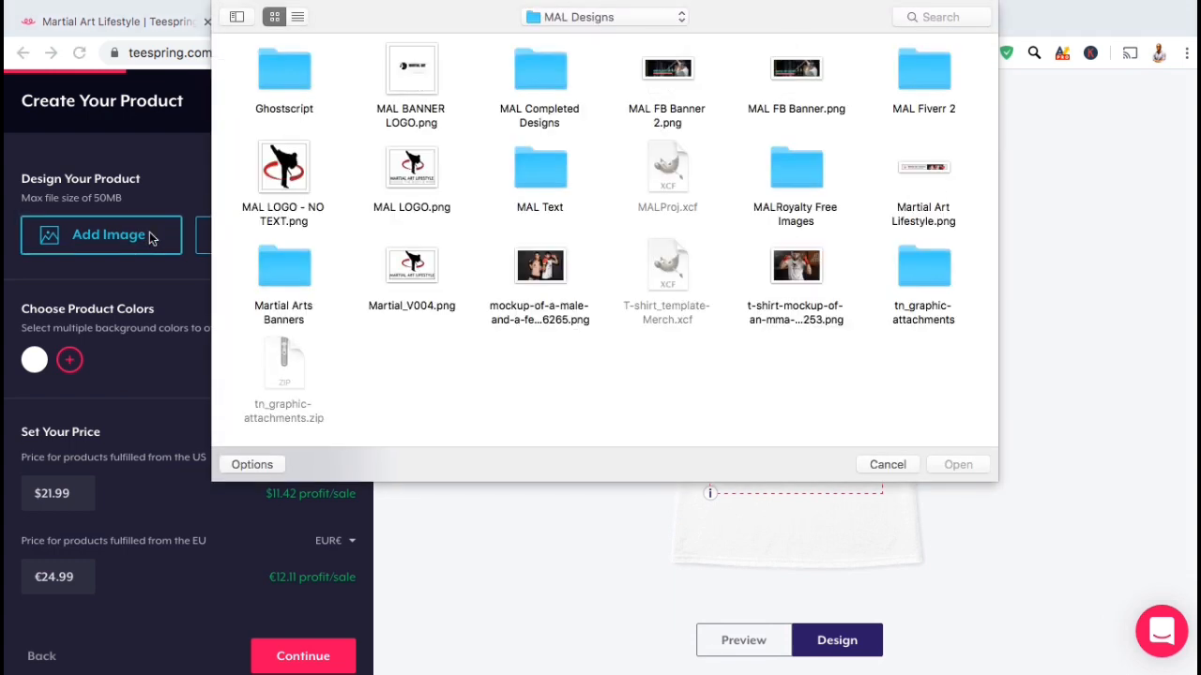
pyautogui.doubleClick(427, 183)
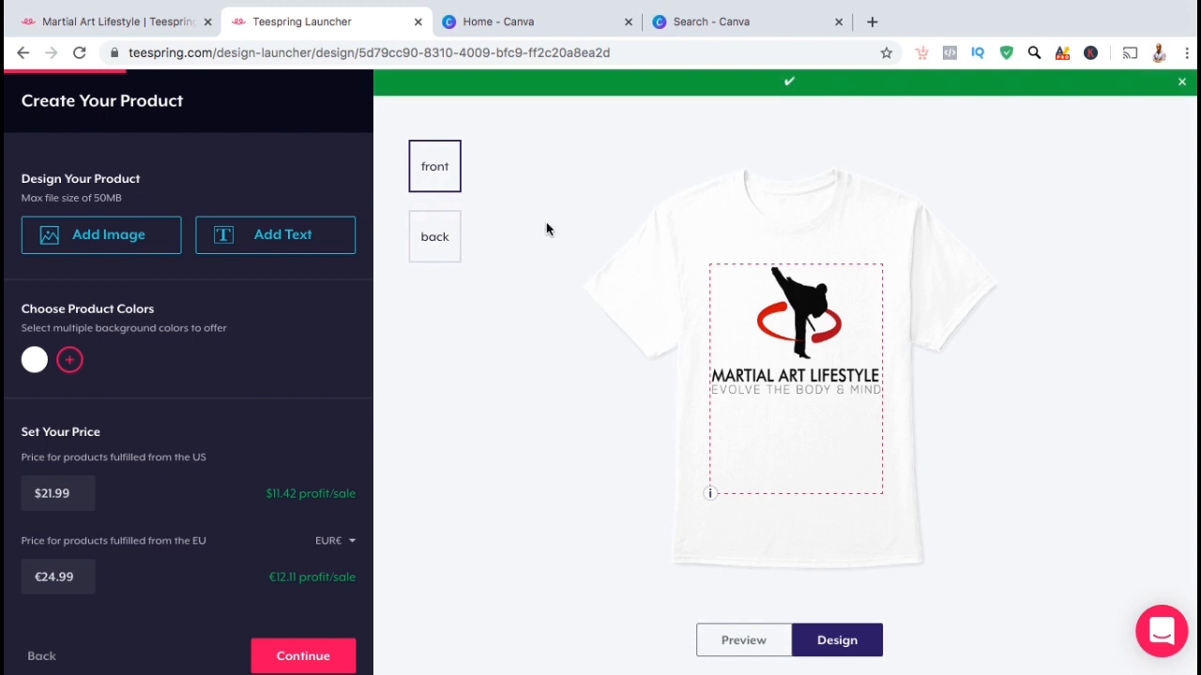
pyautogui.moveTo(798, 322); pyautogui.dragTo(802, 326)
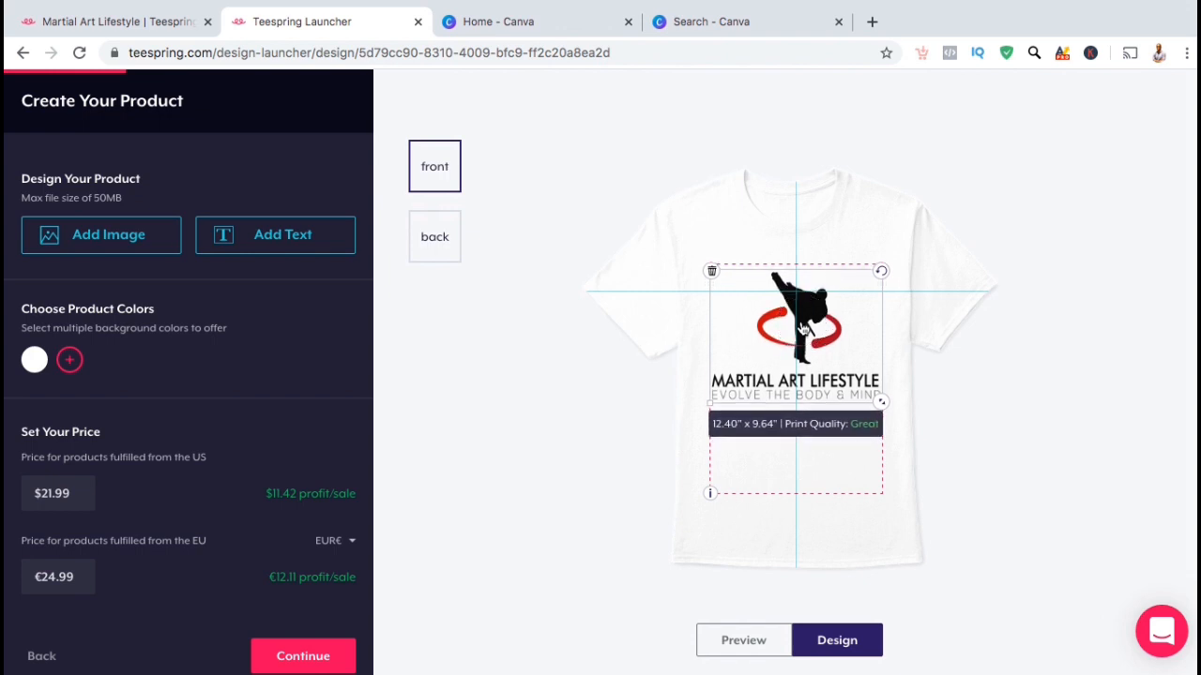
pyautogui.click(942, 405)
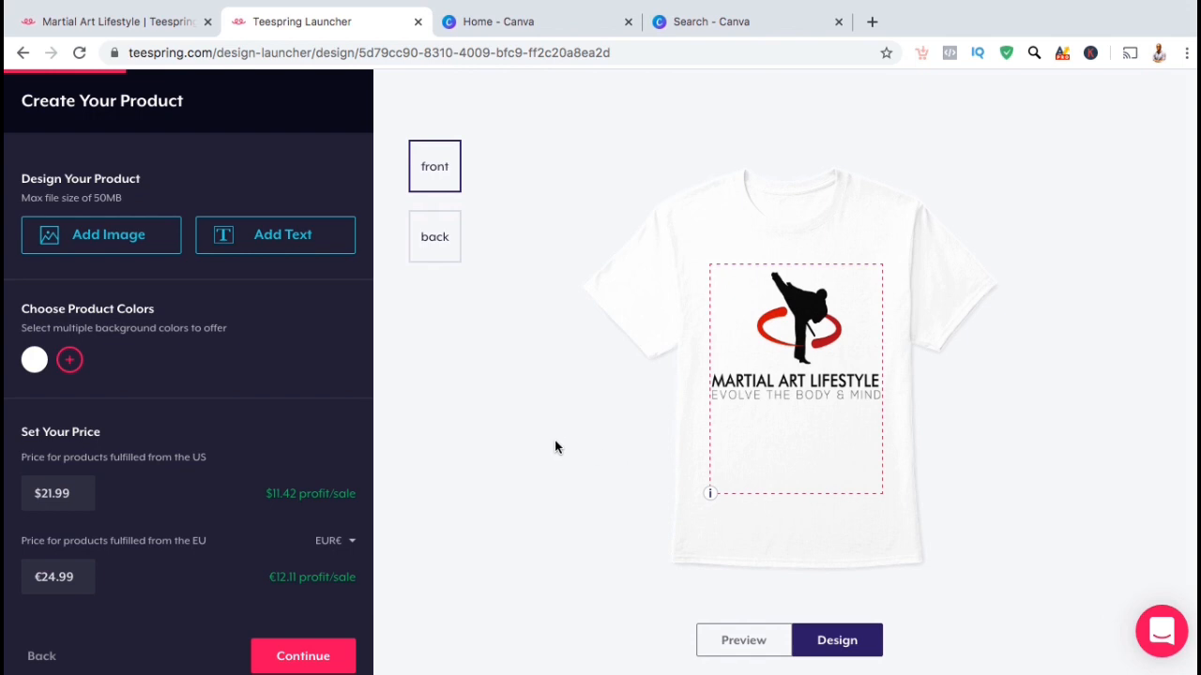
# Step: Offer the Classic Tee in black, navy, bright red, orange and Light Steel in addition to white
pyautogui.click(69, 361)
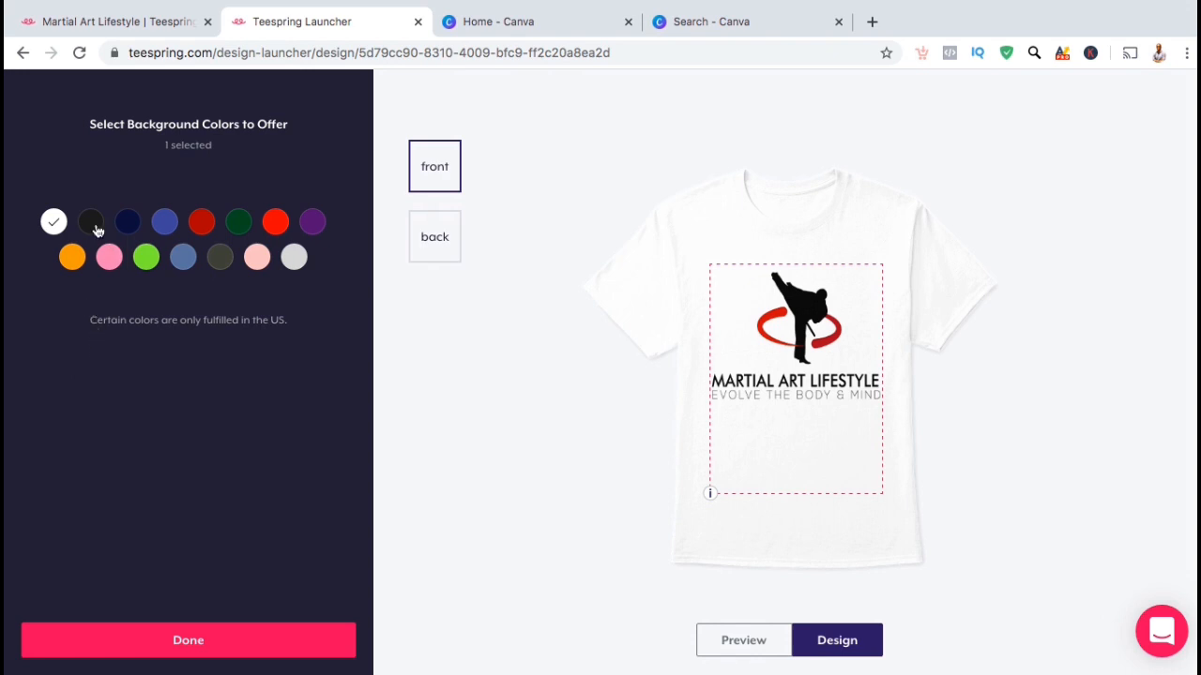
pyautogui.click(295, 260)
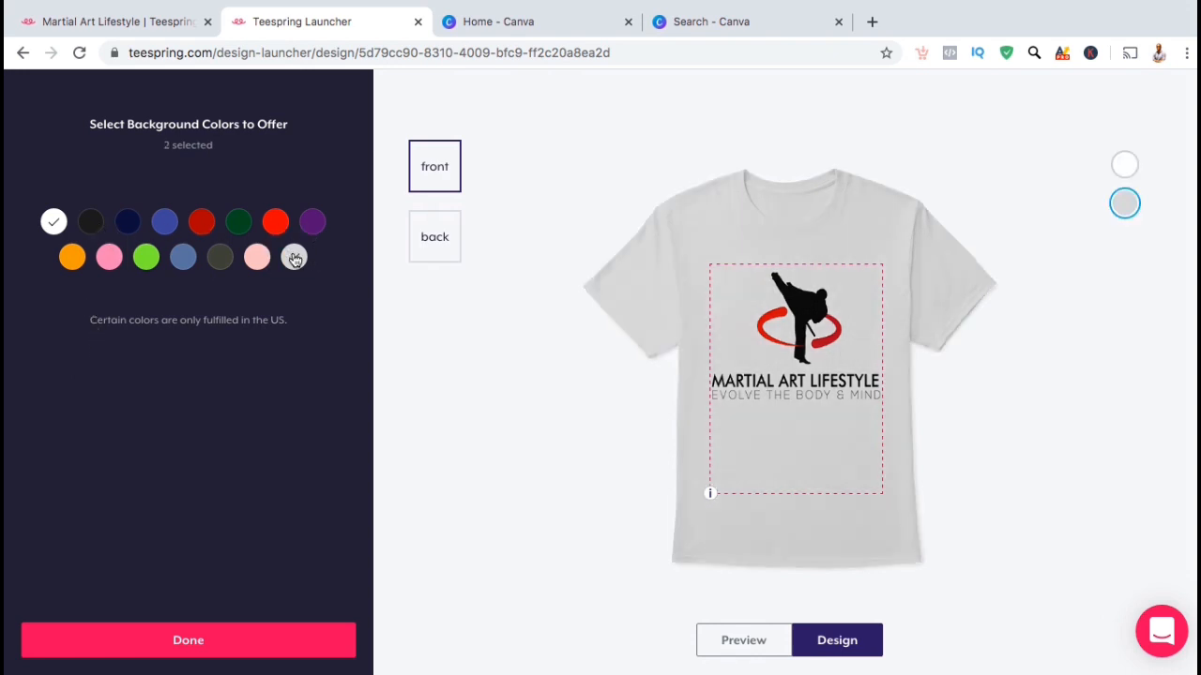
pyautogui.click(276, 225)
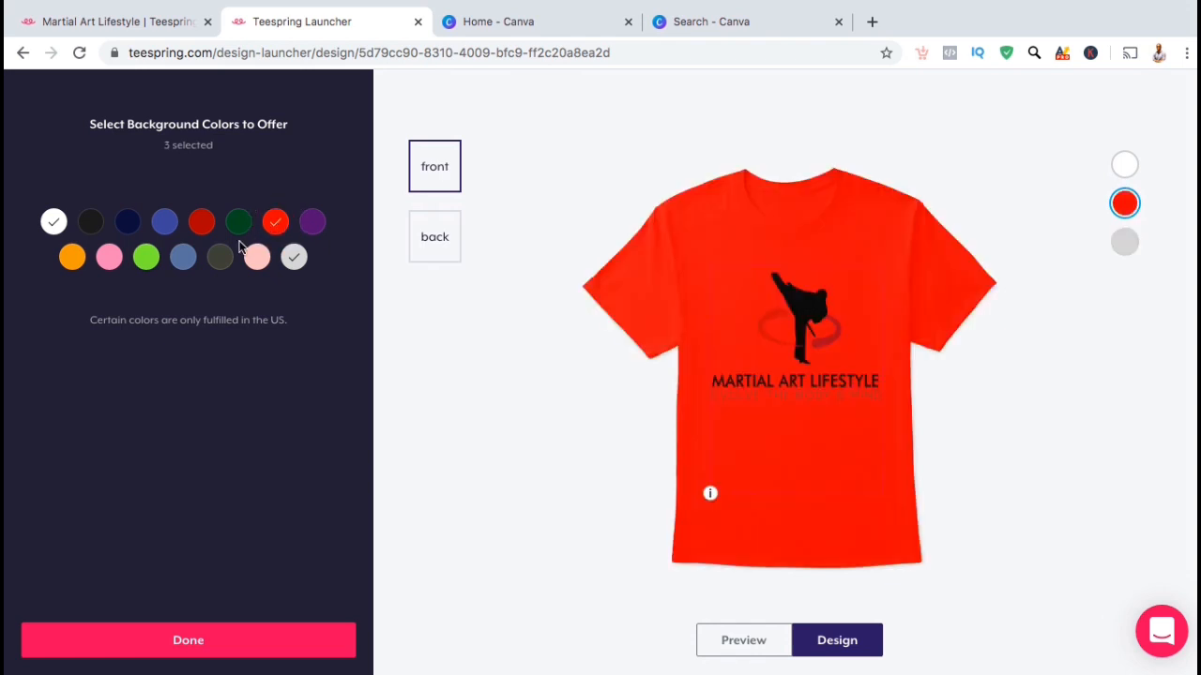
pyautogui.click(73, 258)
pyautogui.click(90, 223)
pyautogui.click(128, 224)
pyautogui.click(129, 224)
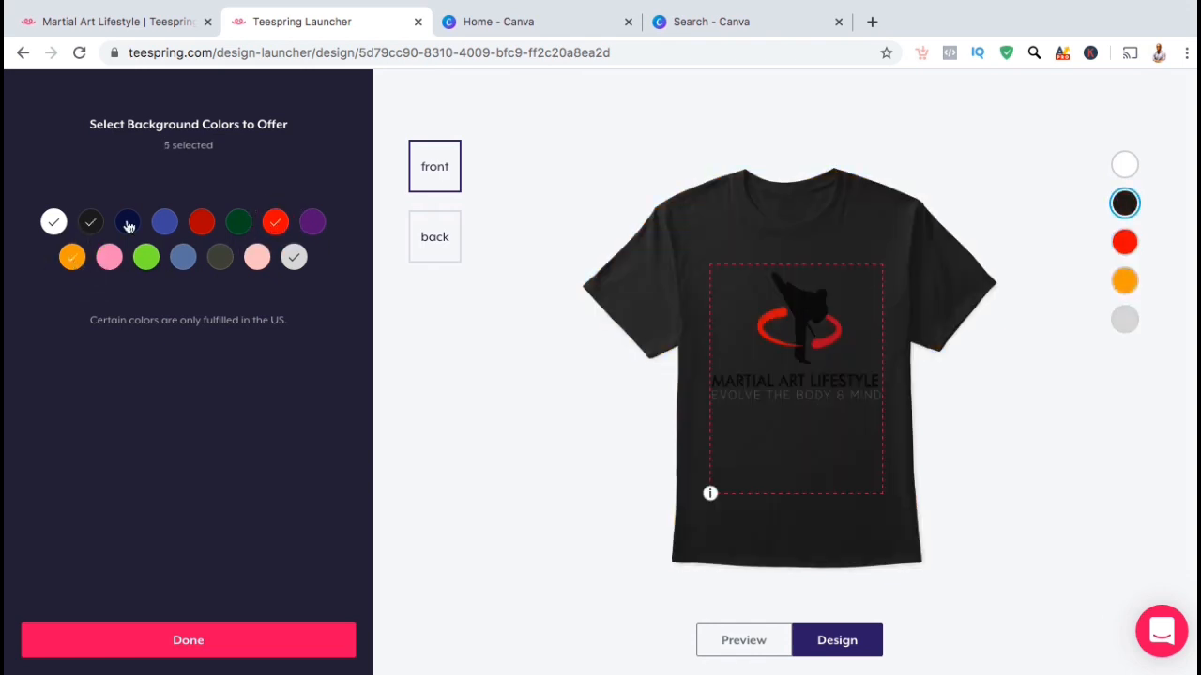
pyautogui.click(129, 224)
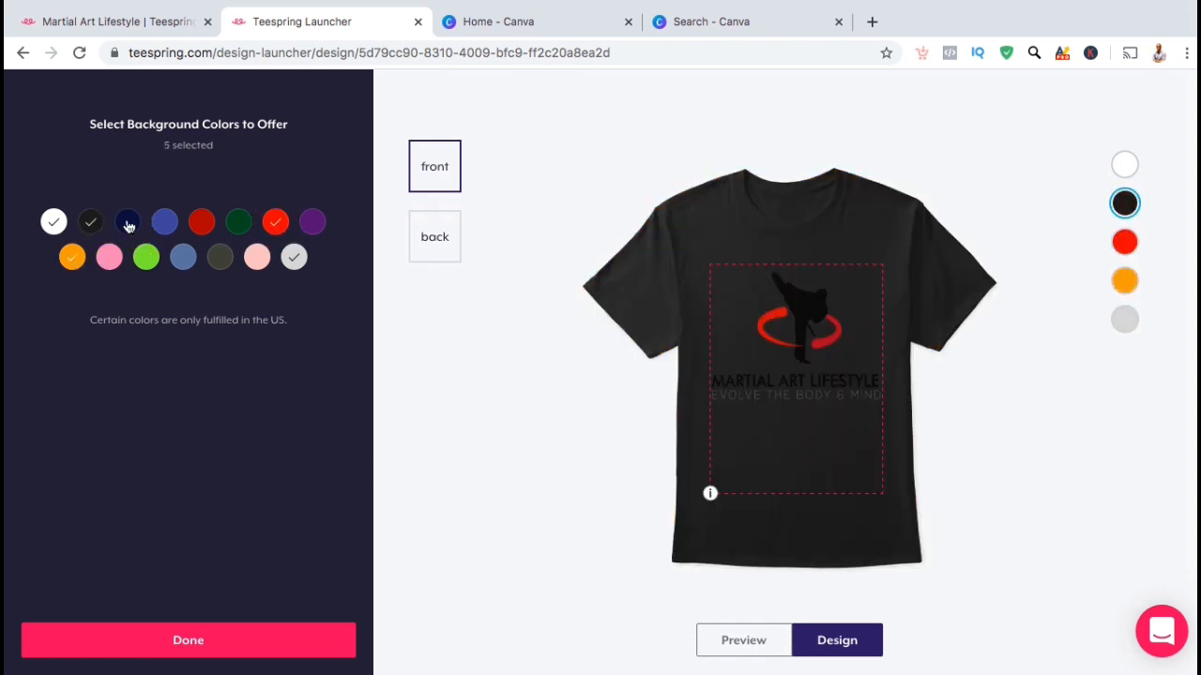
pyautogui.click(189, 642)
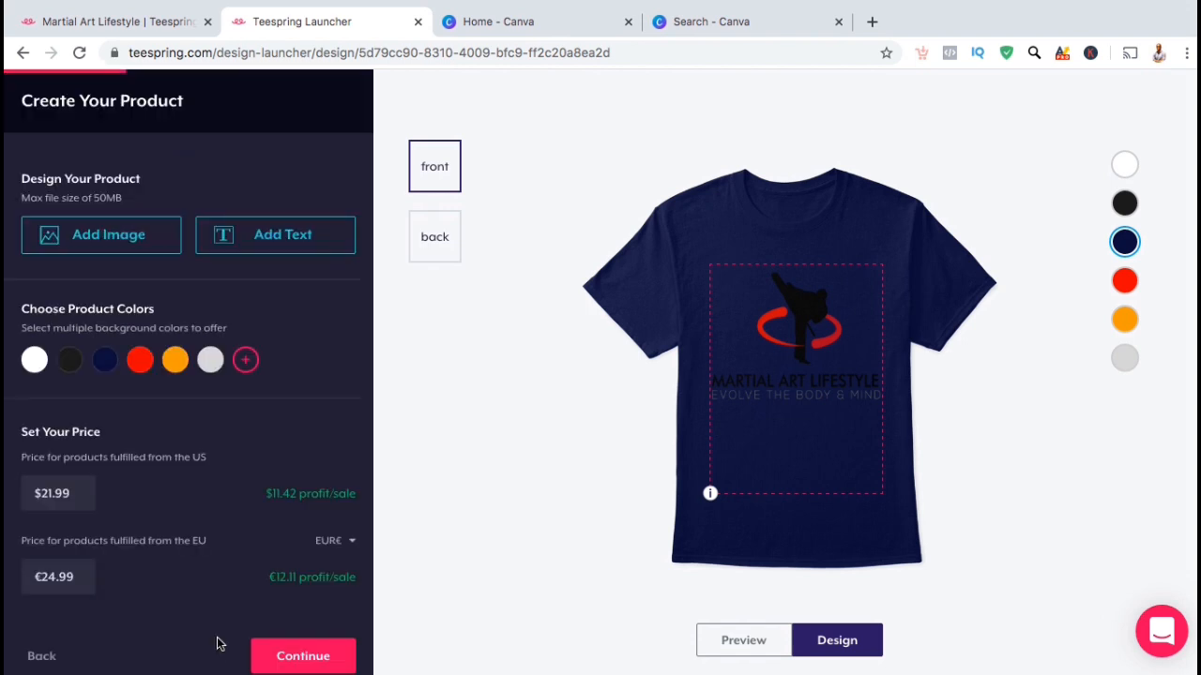
# Step: Set the price for products fulfilled from the US to $20.00 and continue to adding more products
pyautogui.scroll(-1, 214, 597)
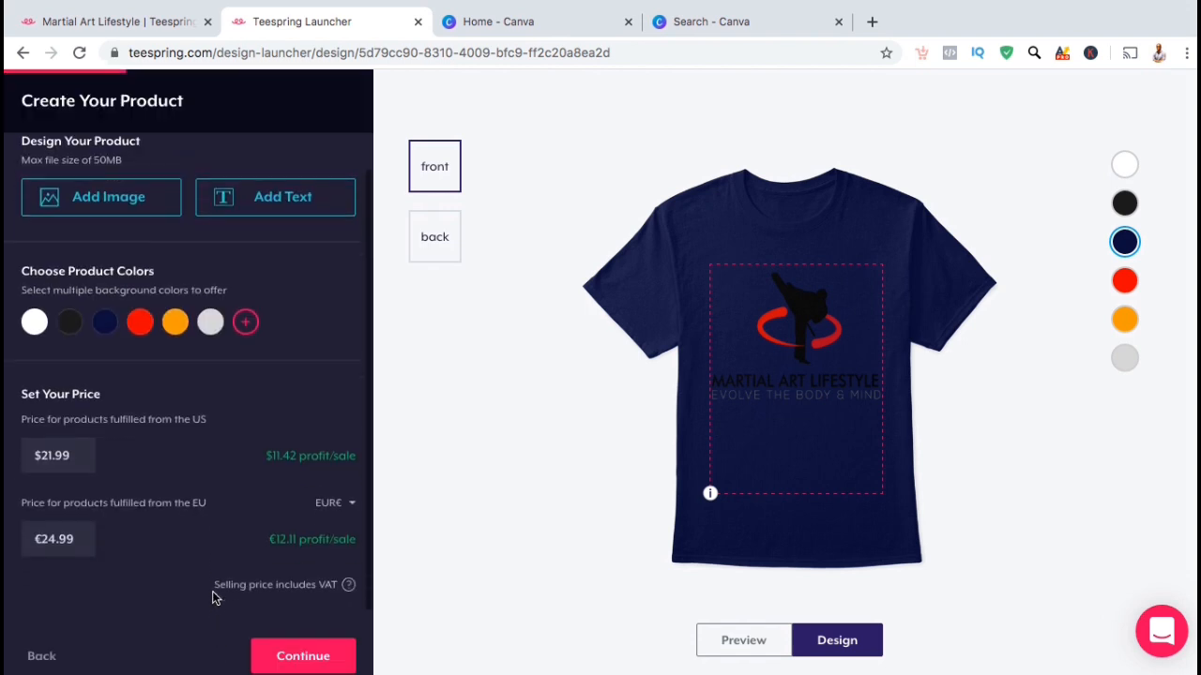
pyautogui.doubleClick(82, 459)
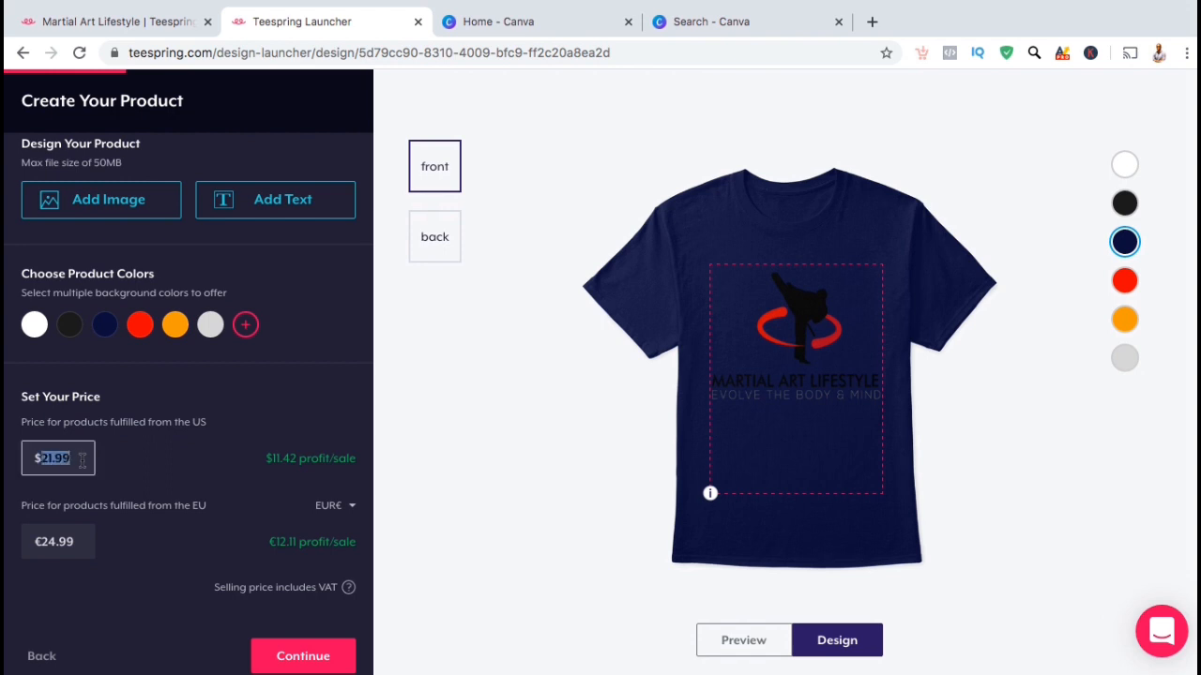
pyautogui.click(83, 460)
pyautogui.doubleClick(79, 458)
pyautogui.write('20.00')
pyautogui.click(186, 494)
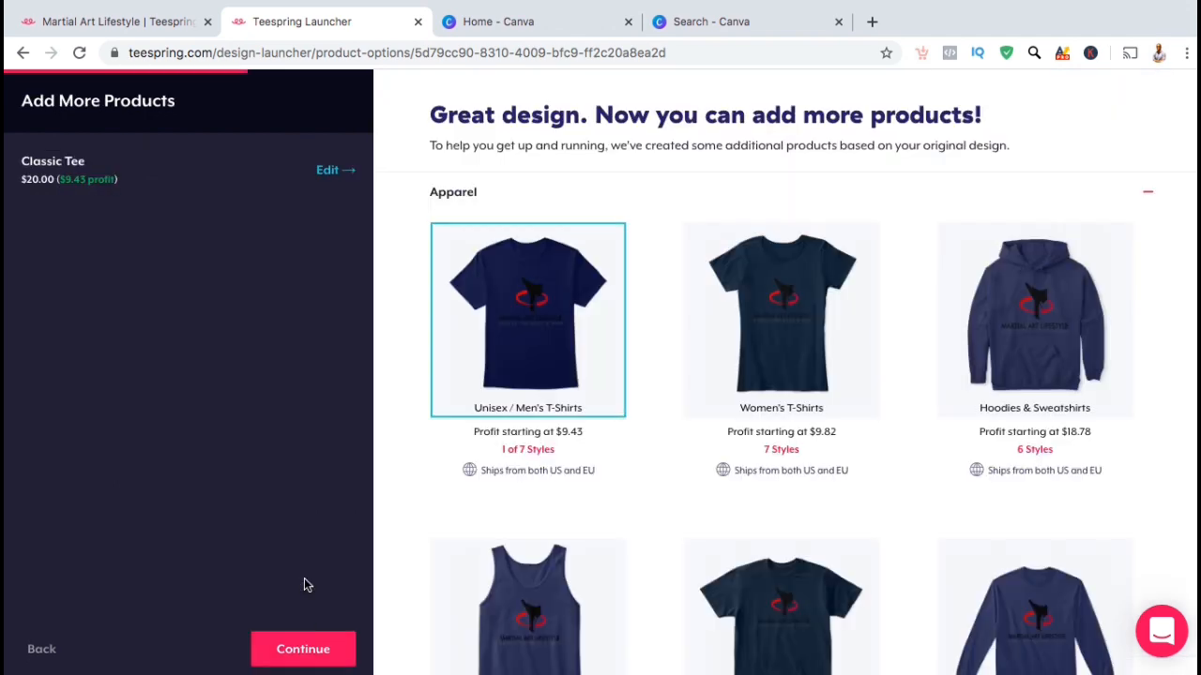
# Step: Browse the additional apparel and accessories available with the logo design
pyautogui.scroll(-6, 402, 551)
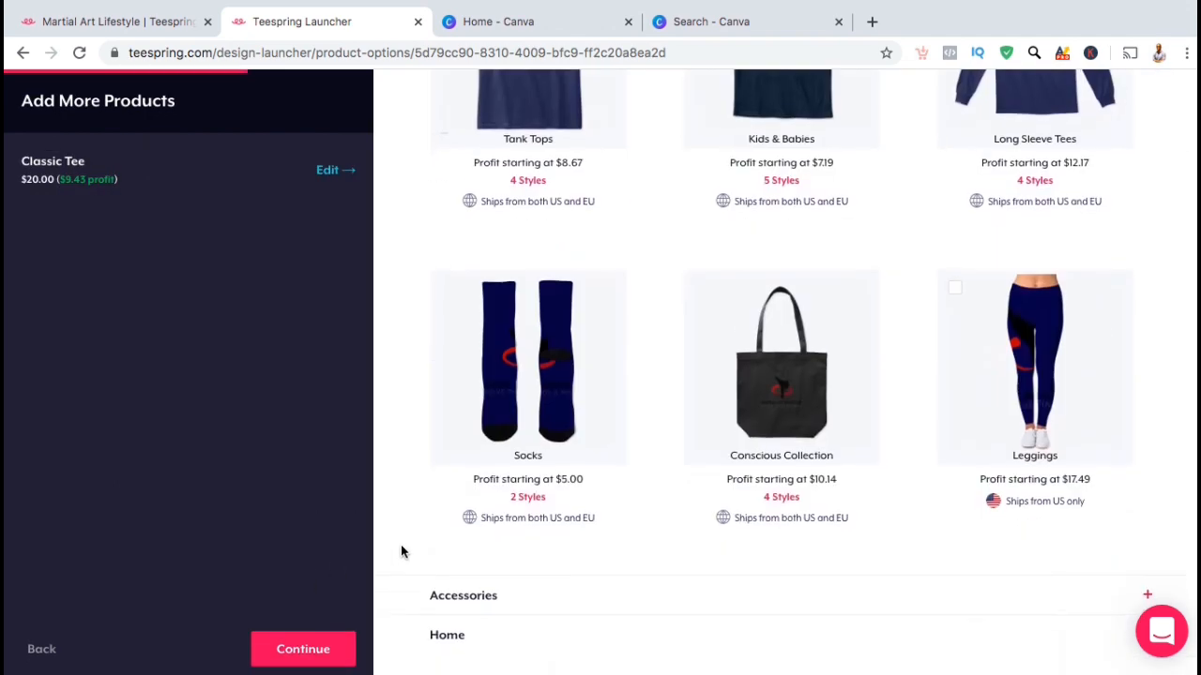
pyautogui.click(446, 573)
pyautogui.scroll(-4, 398, 573)
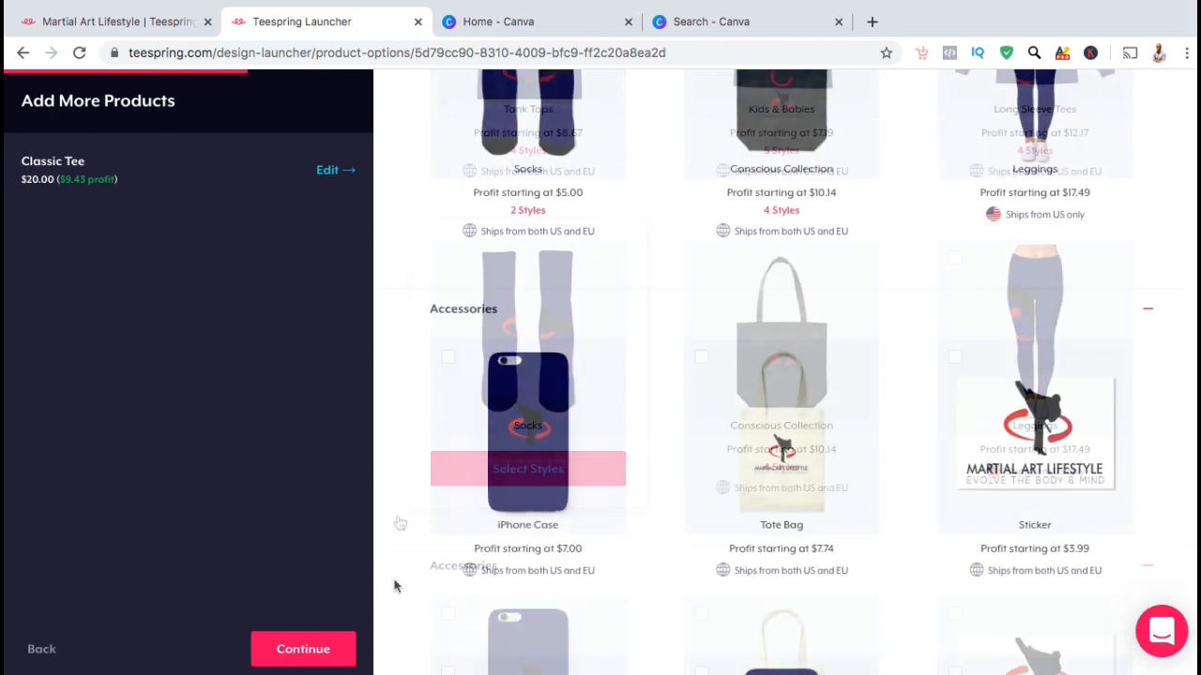
pyautogui.scroll(-1, 394, 586)
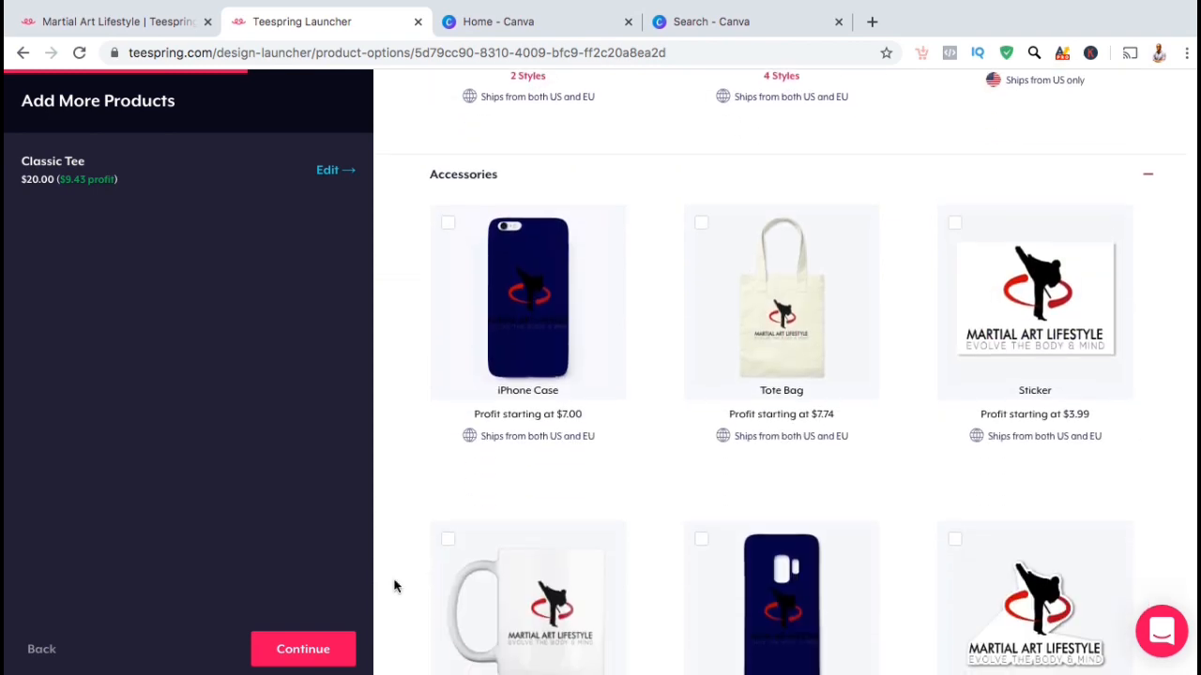
pyautogui.scroll(-1, 394, 586)
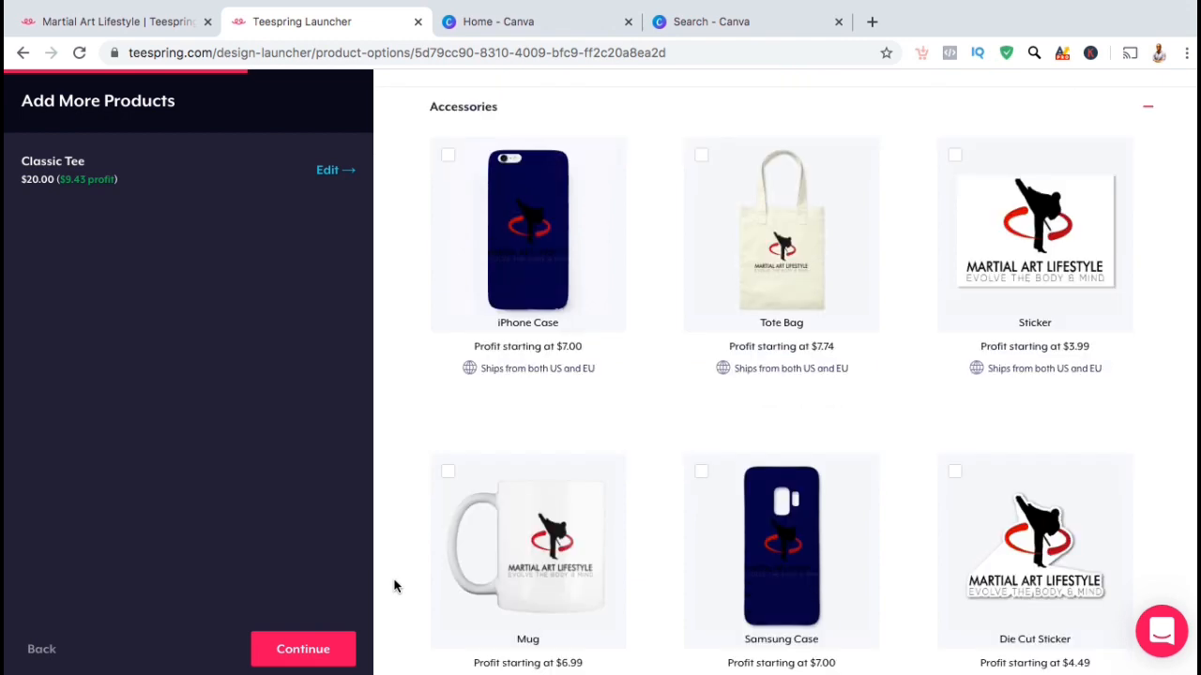
pyautogui.scroll(-2, 394, 586)
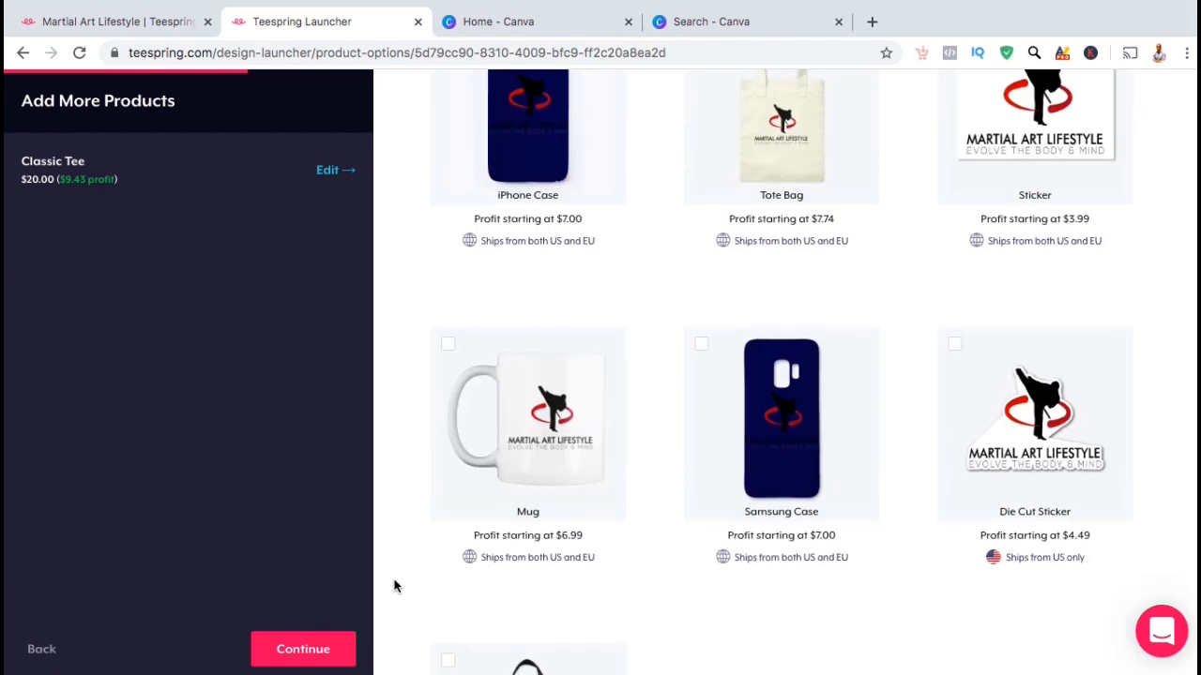
pyautogui.scroll(-1, 394, 586)
pyautogui.scroll(10, 394, 586)
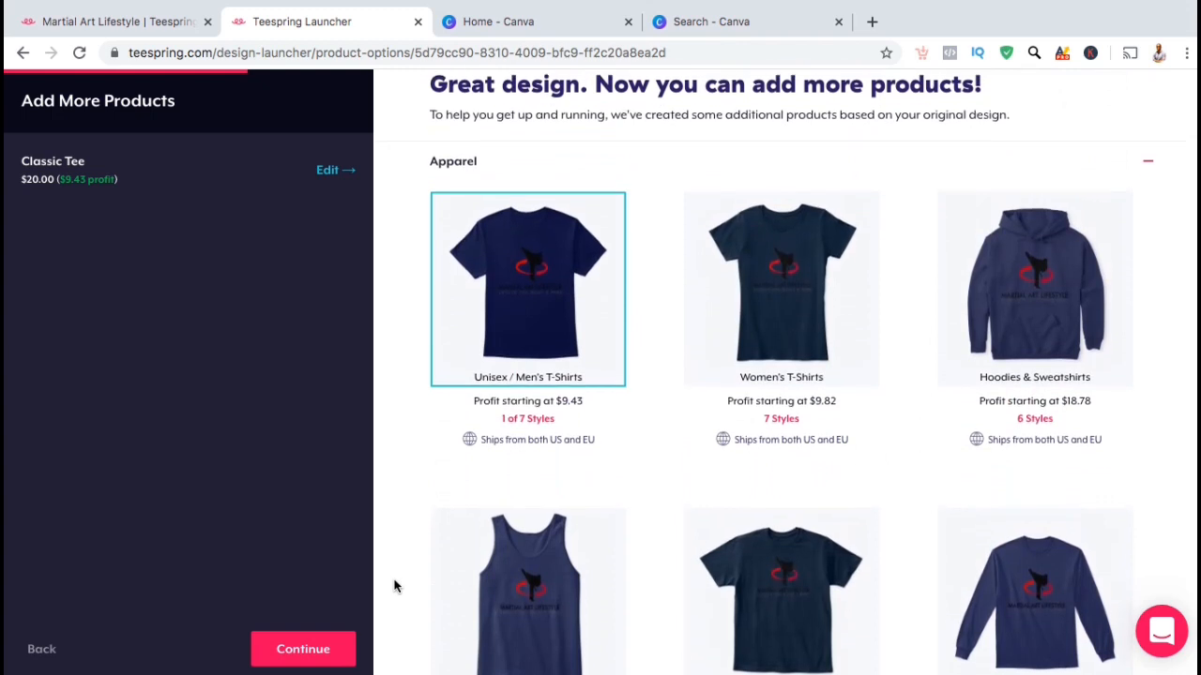
# Step: Add the Women's Comfort Tee from the women's T-shirt styles and continue to creating the listing
pyautogui.moveTo(643, 448)
pyautogui.click(745, 443)
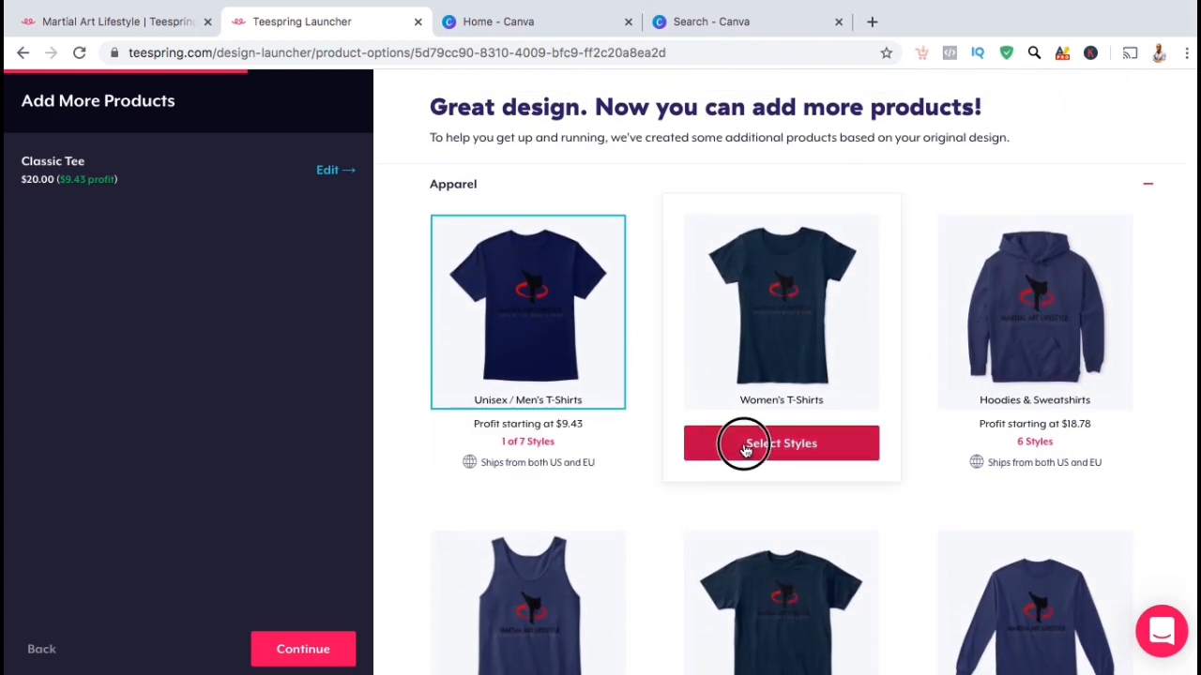
pyautogui.click(470, 223)
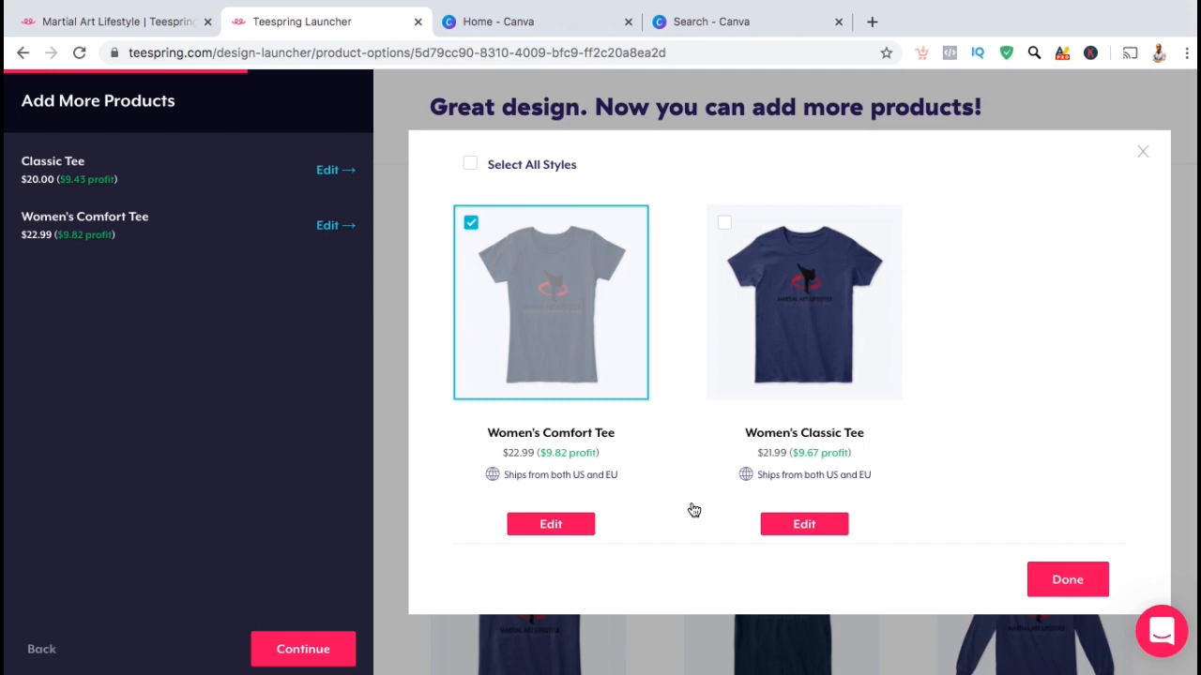
pyautogui.click(1060, 582)
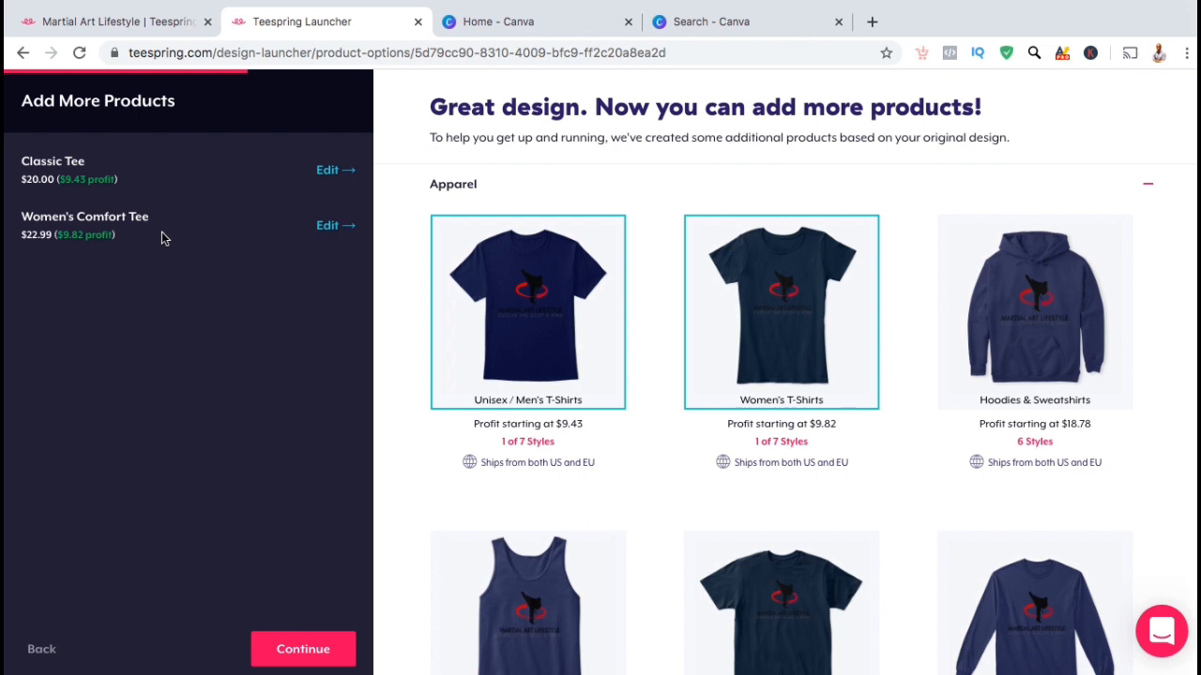
pyautogui.click(270, 649)
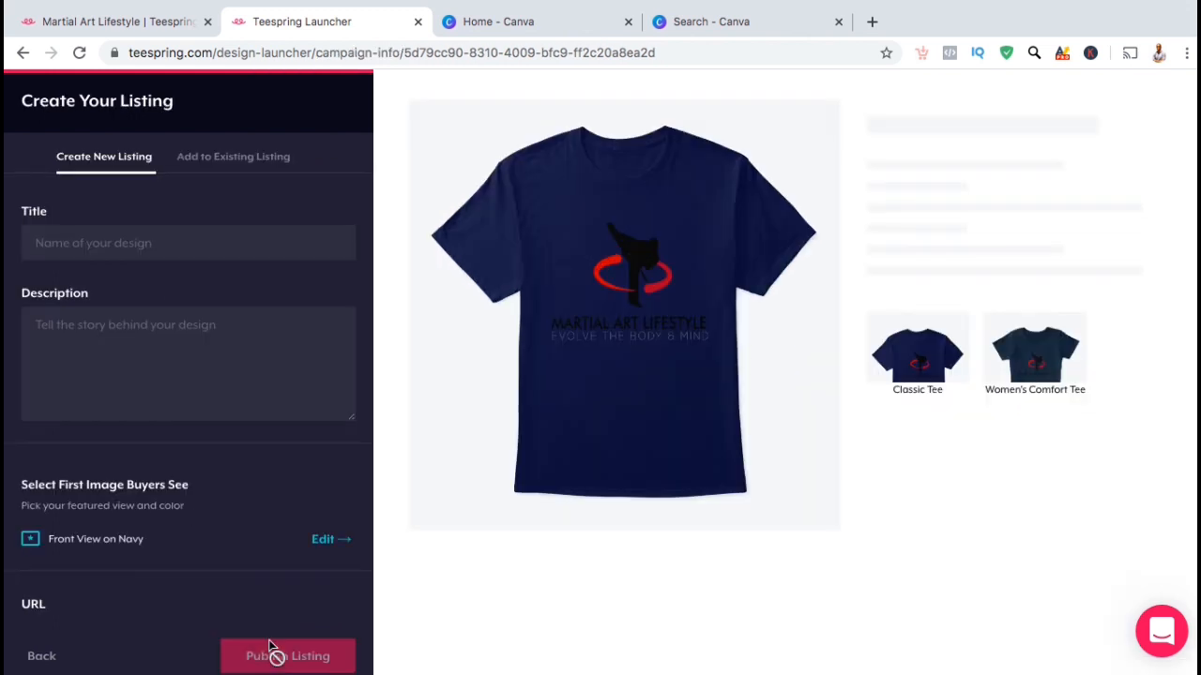
# Step: Title the listing "Martial Art Lifestyle Premium T-Shirt" and describe it as "Martial Art Lifestyle Premium T-Shirt - Available In Multiple Colors!"
pyautogui.click(215, 237)
pyautogui.write('Ma')
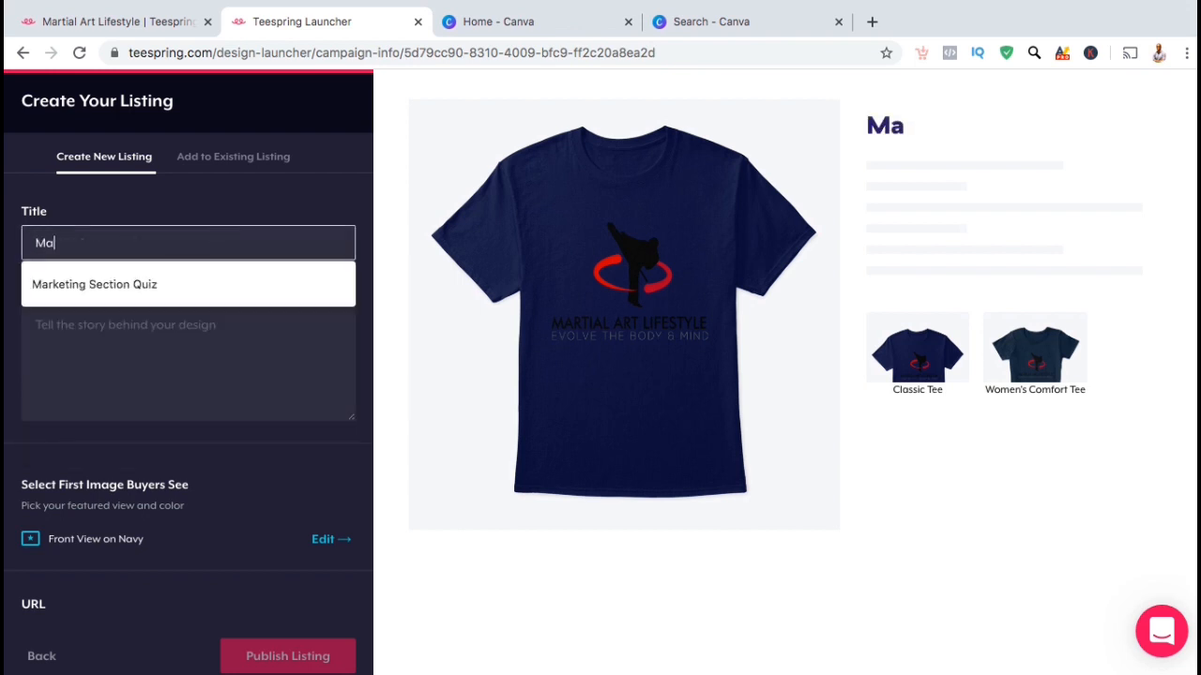
pyautogui.write('rtial')
pyautogui.press('Down')
pyautogui.press('Return')
pyautogui.write('Colors')
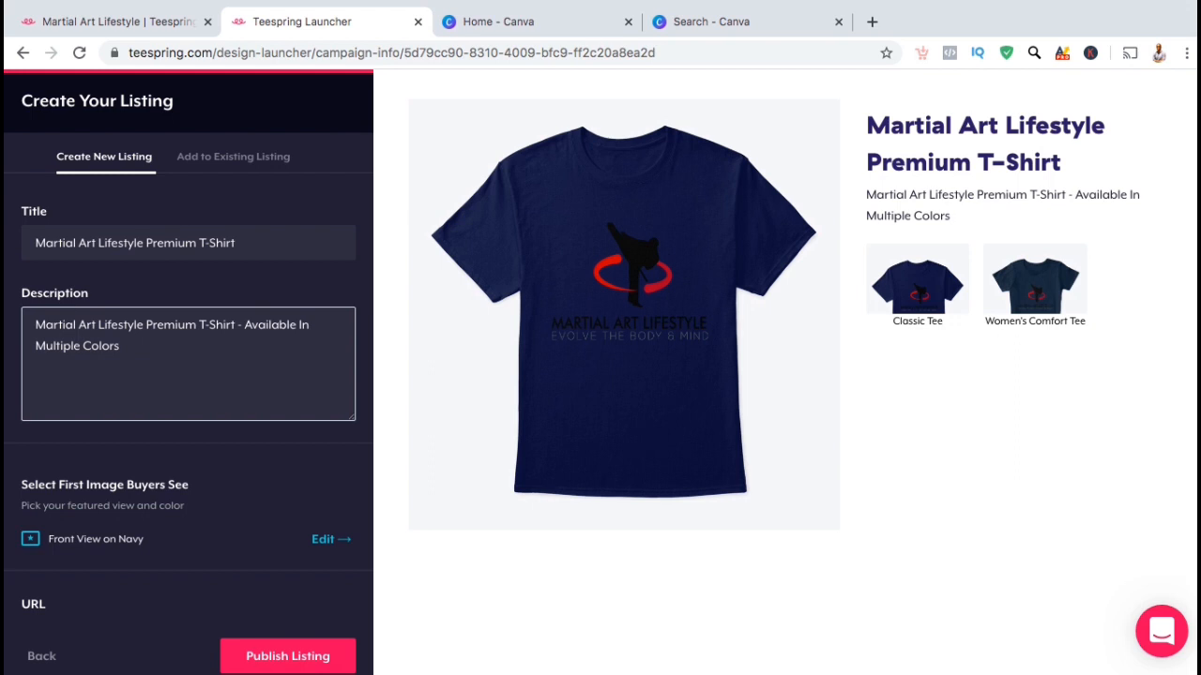
pyautogui.click(285, 442)
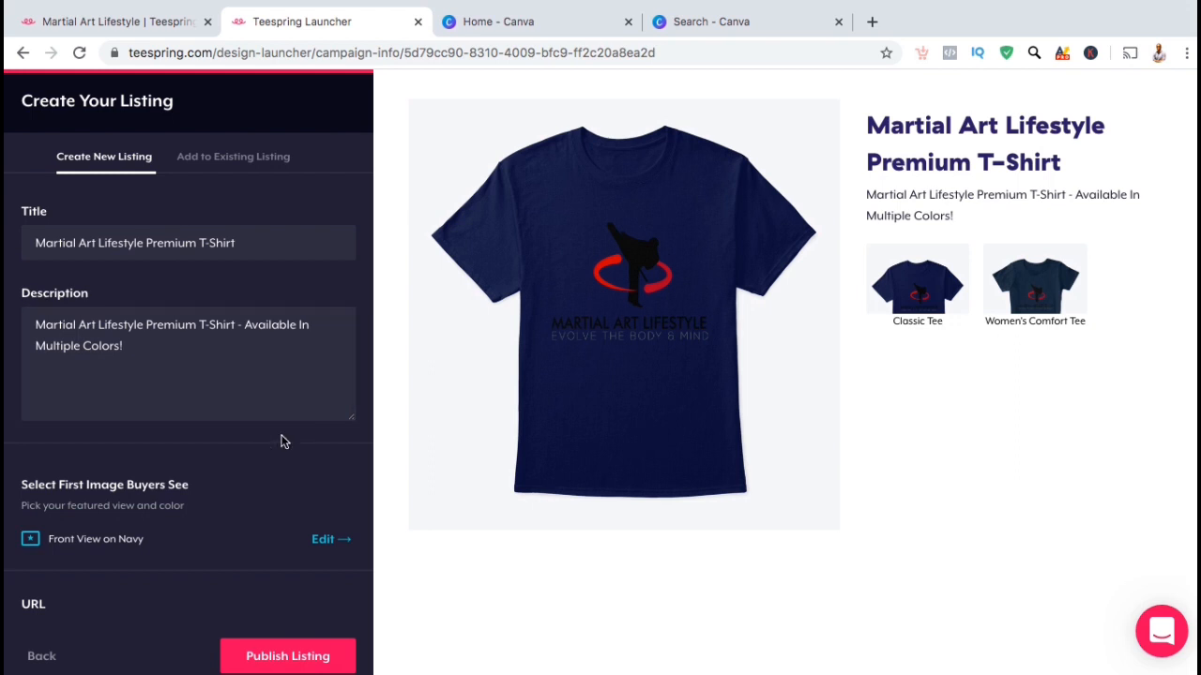
# Step: Set the first image buyers see to the front view on Light Steel
pyautogui.scroll(-2, 284, 442)
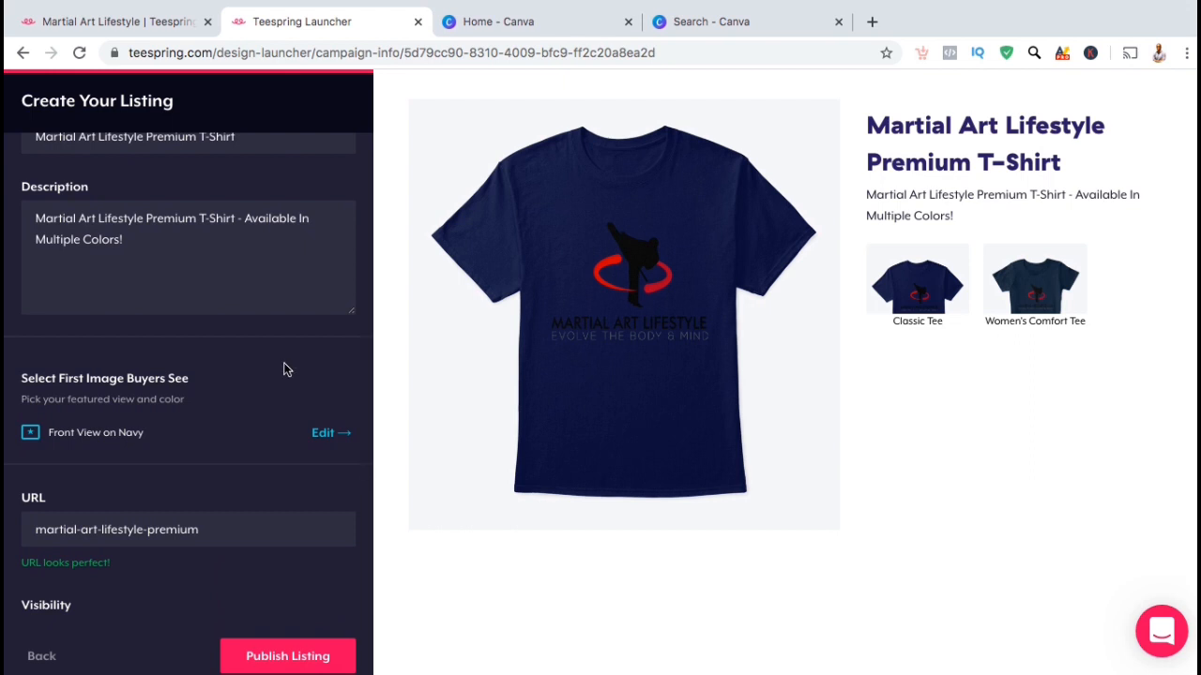
pyautogui.scroll(-1, 284, 366)
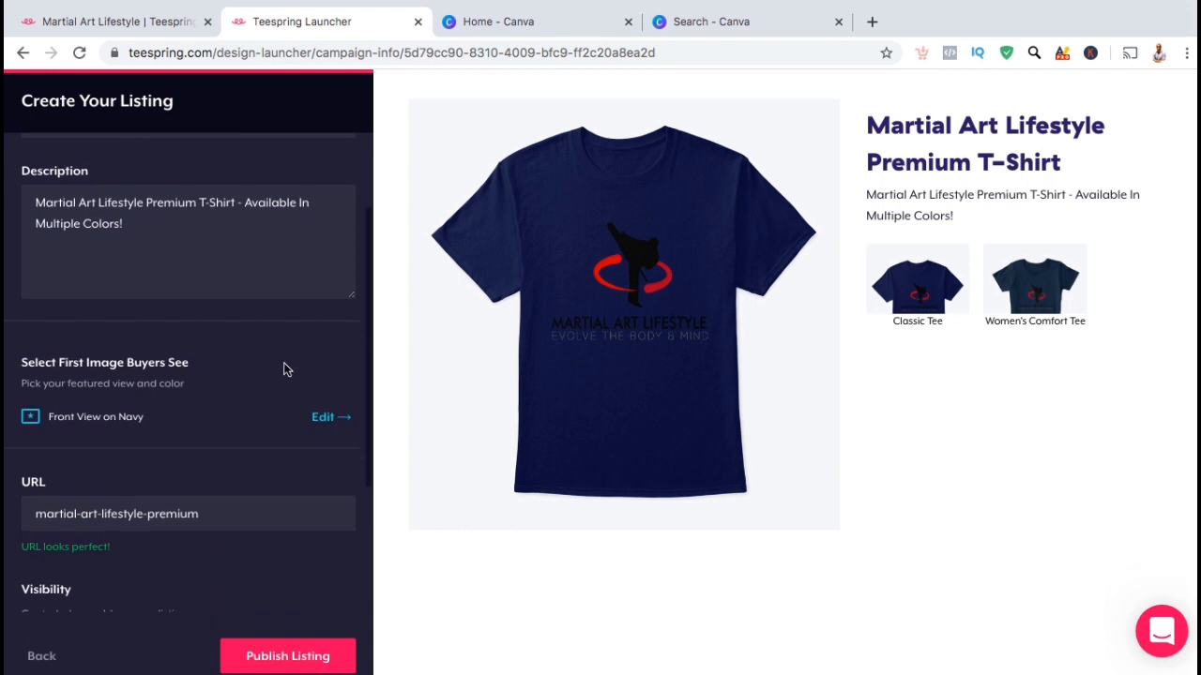
pyautogui.click(335, 423)
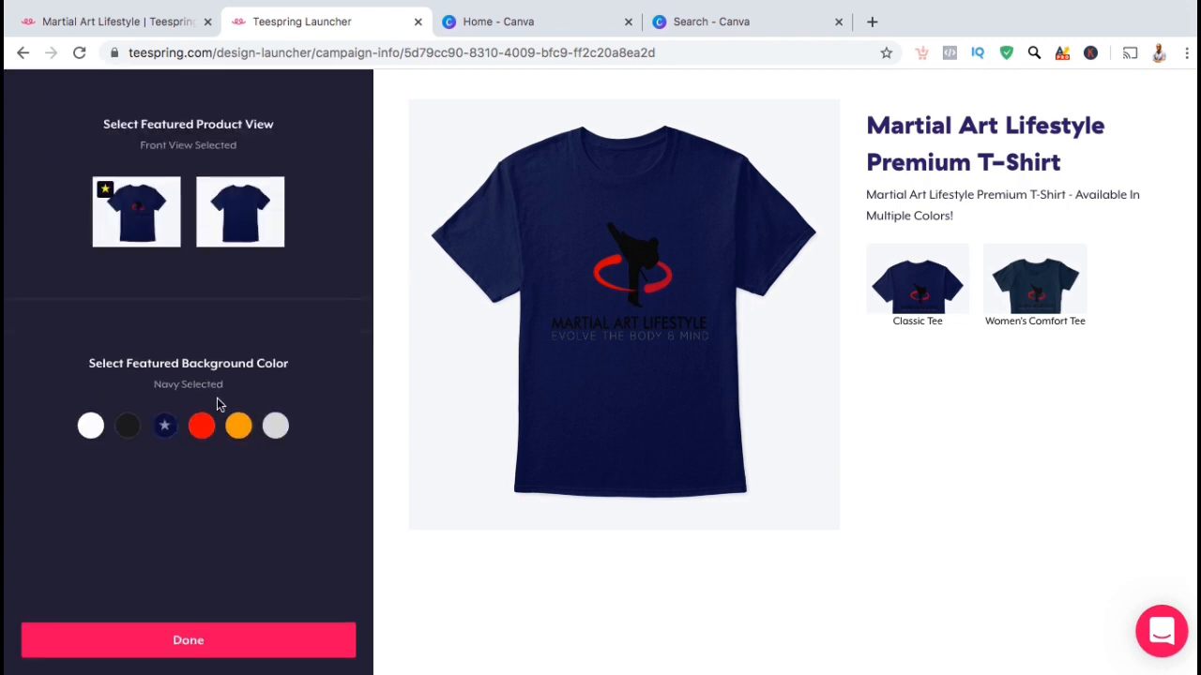
pyautogui.click(276, 427)
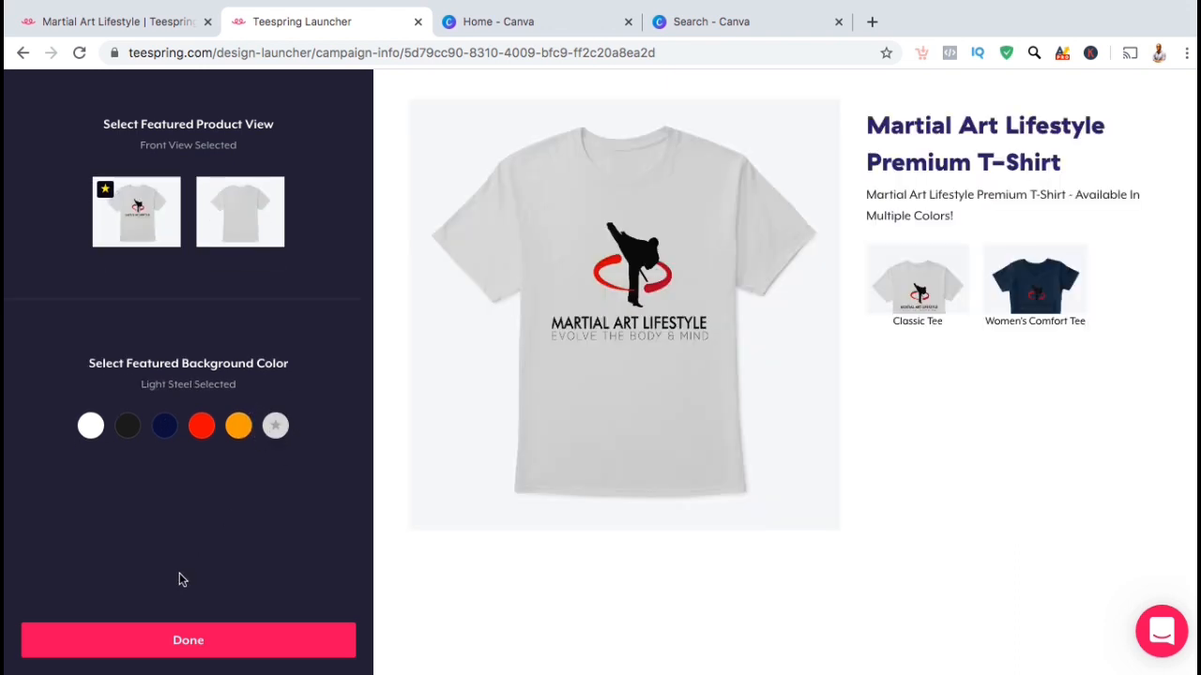
pyautogui.click(169, 640)
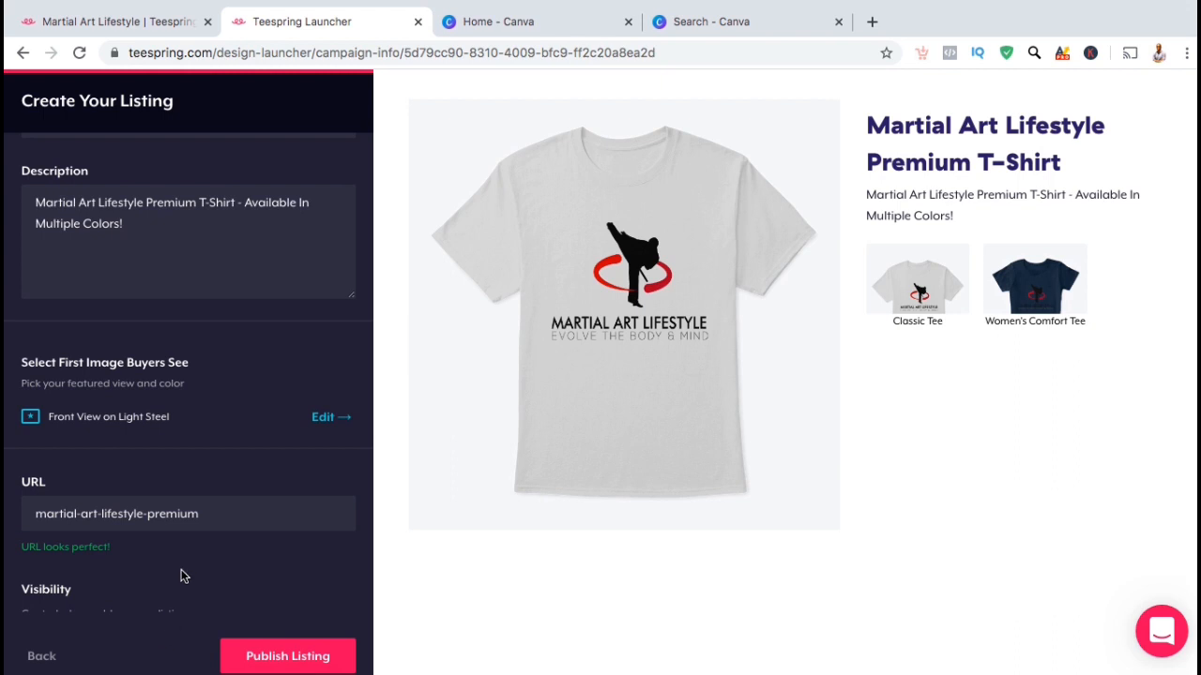
# Step: Change the listing's URL to martial-art-lifestyle-tshirt
pyautogui.scroll(-3, 183, 573)
pyautogui.doubleClick(174, 305)
pyautogui.write('t')
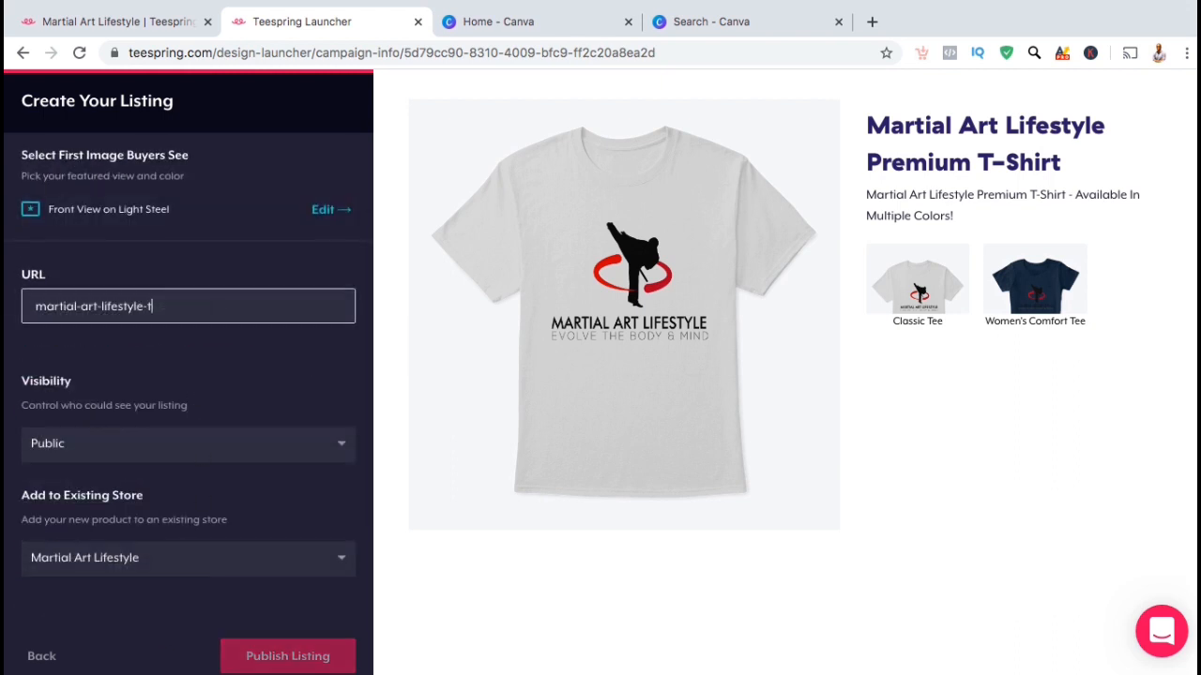
pyautogui.write('shirt')
pyautogui.click(226, 340)
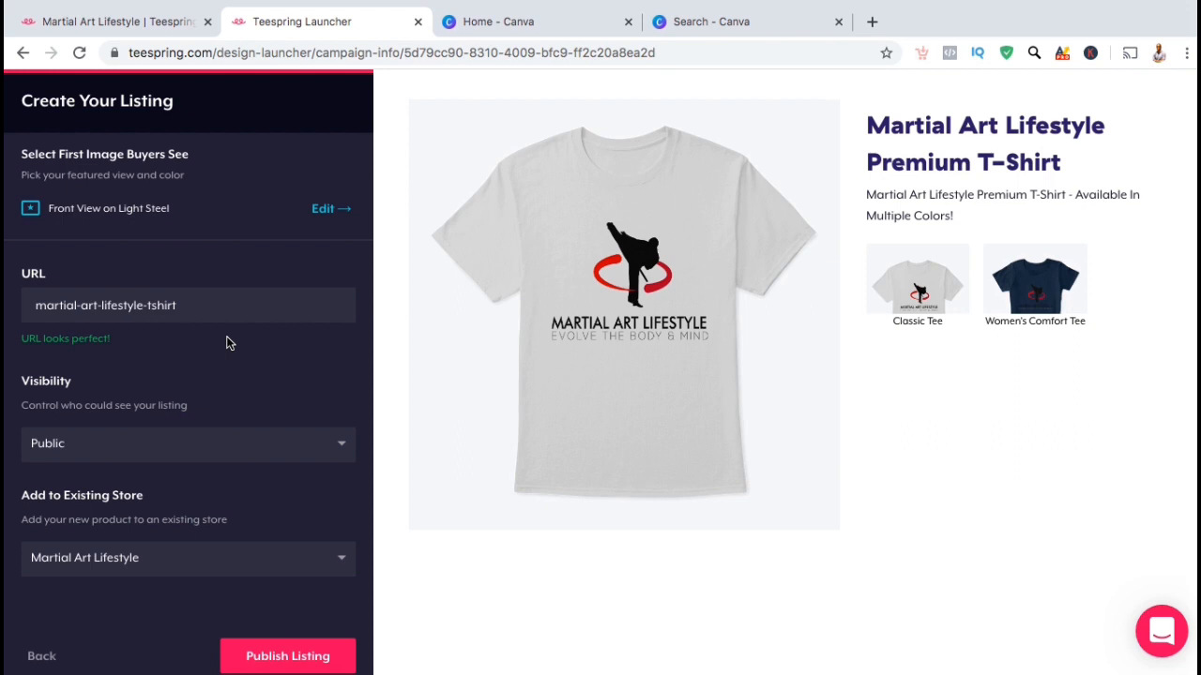
# Step: Keep the listing's visibility Public and its store Martial Art Lifestyle after checking the options, and publish the listing
pyautogui.click(241, 447)
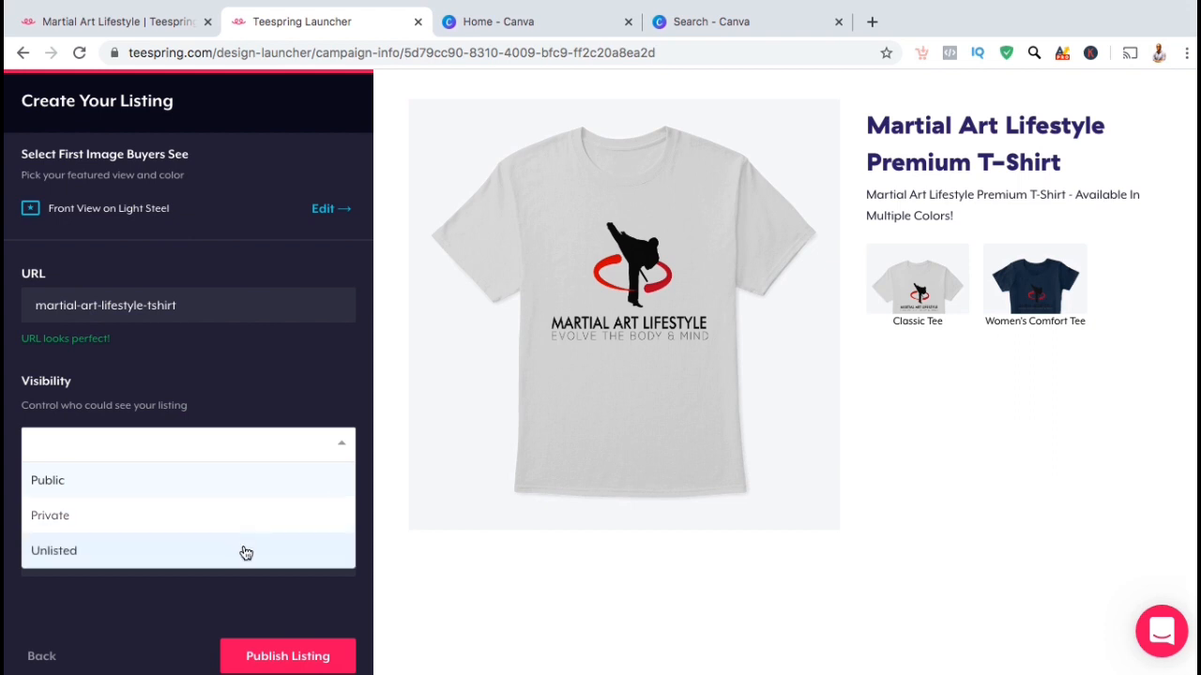
pyautogui.click(268, 409)
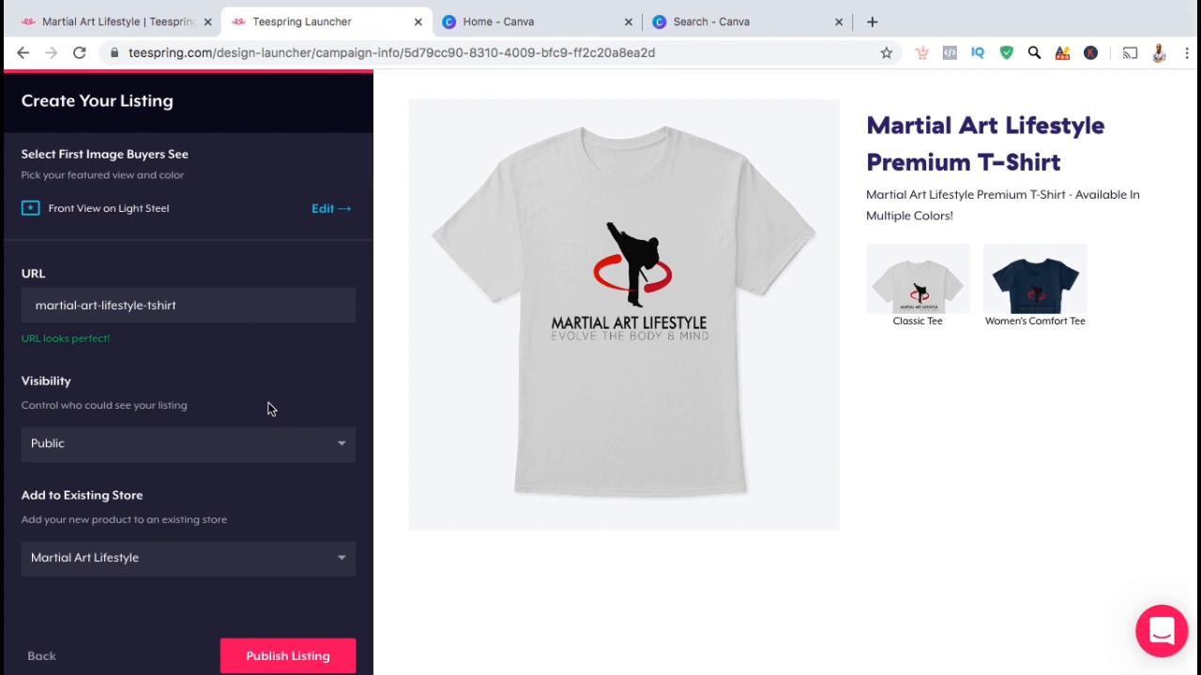
pyautogui.scroll(-1, 300, 502)
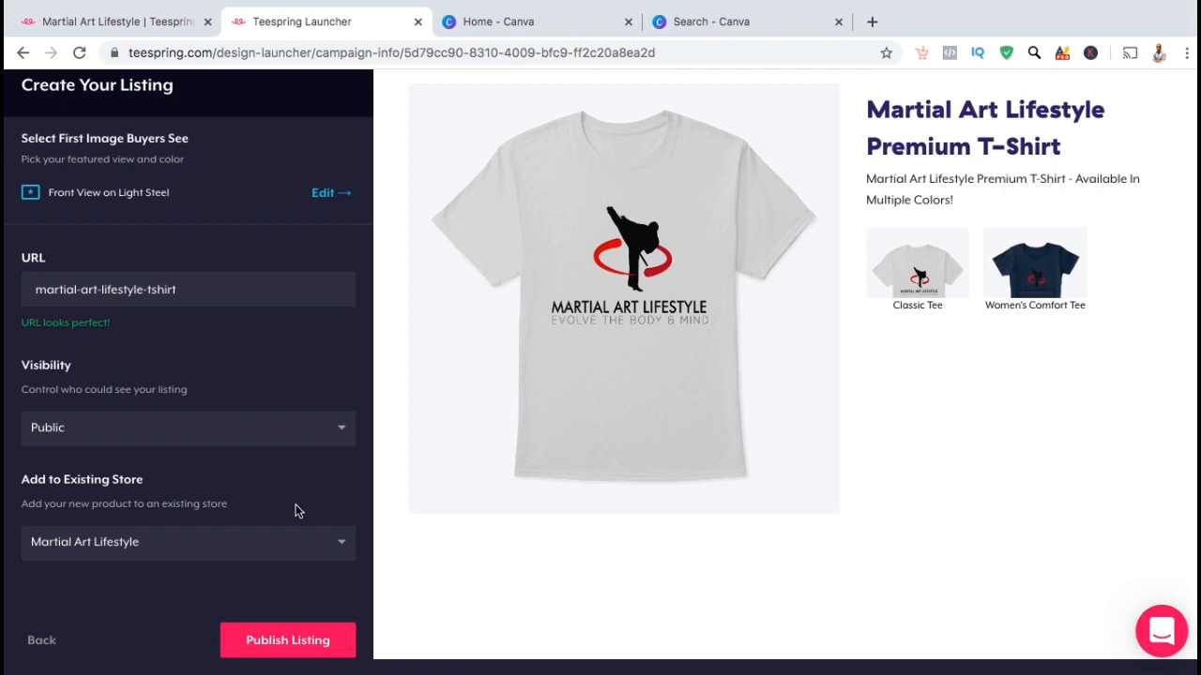
pyautogui.click(310, 542)
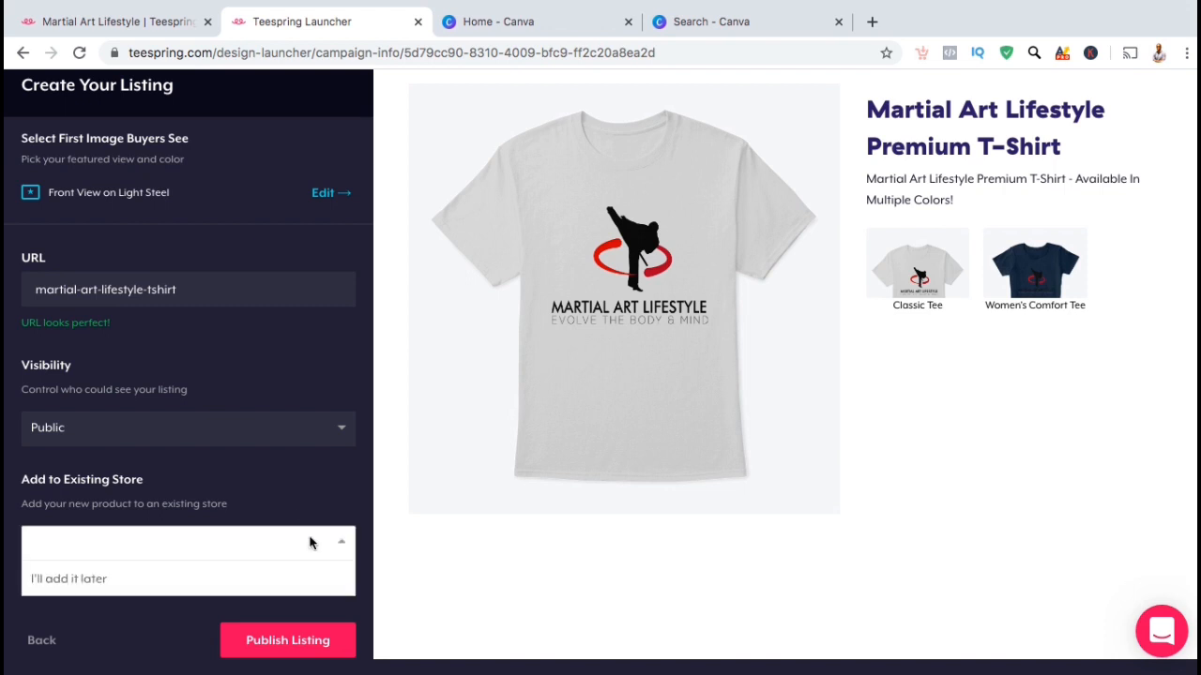
pyautogui.click(301, 521)
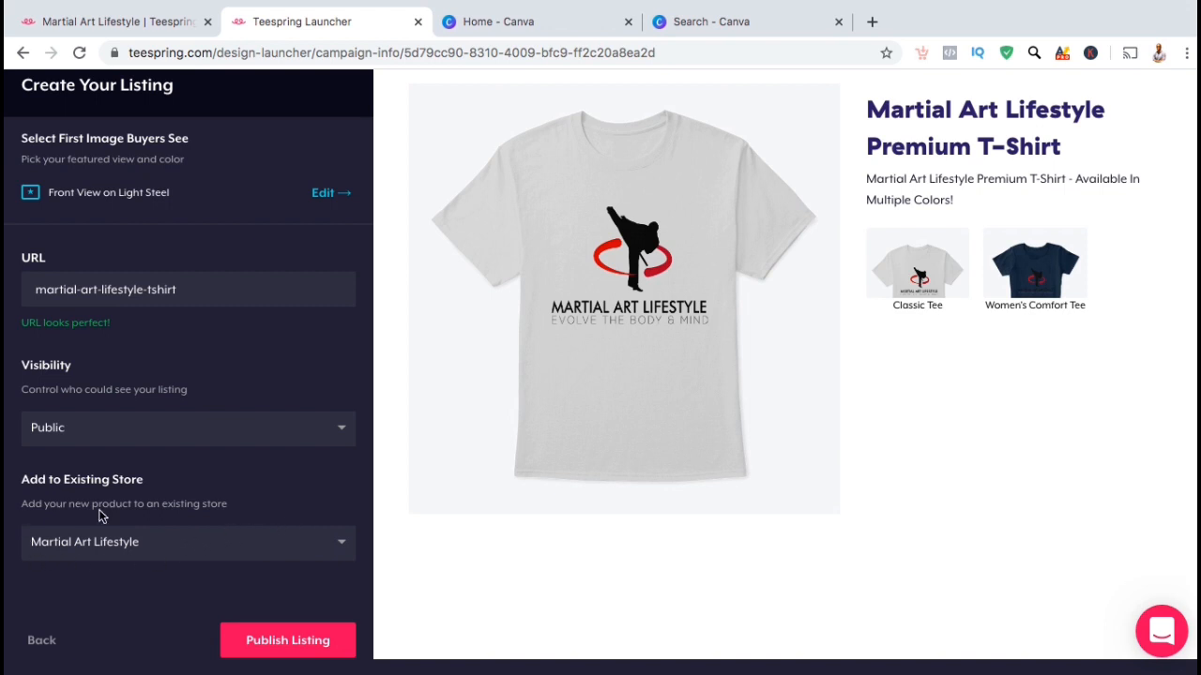
pyautogui.click(244, 637)
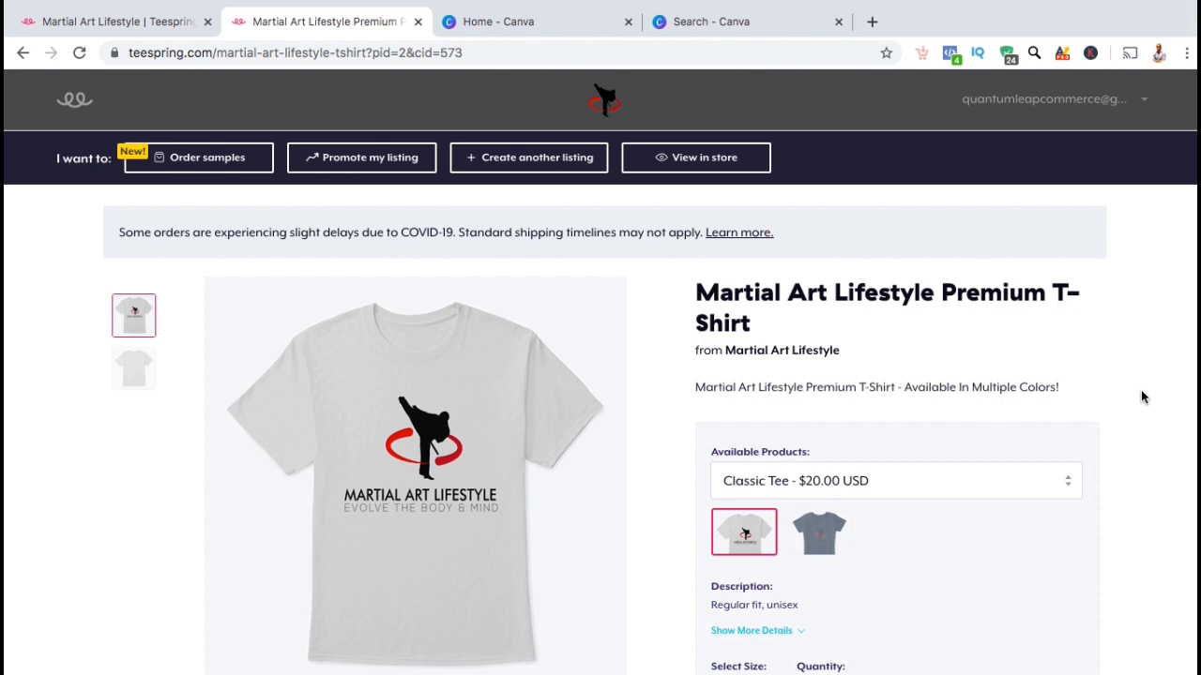
# Step: Preview the Women's Comfort Tee on the published listing page in its different colors and check its size options
pyautogui.scroll(-3, 1140, 397)
pyautogui.scroll(-1, 1140, 397)
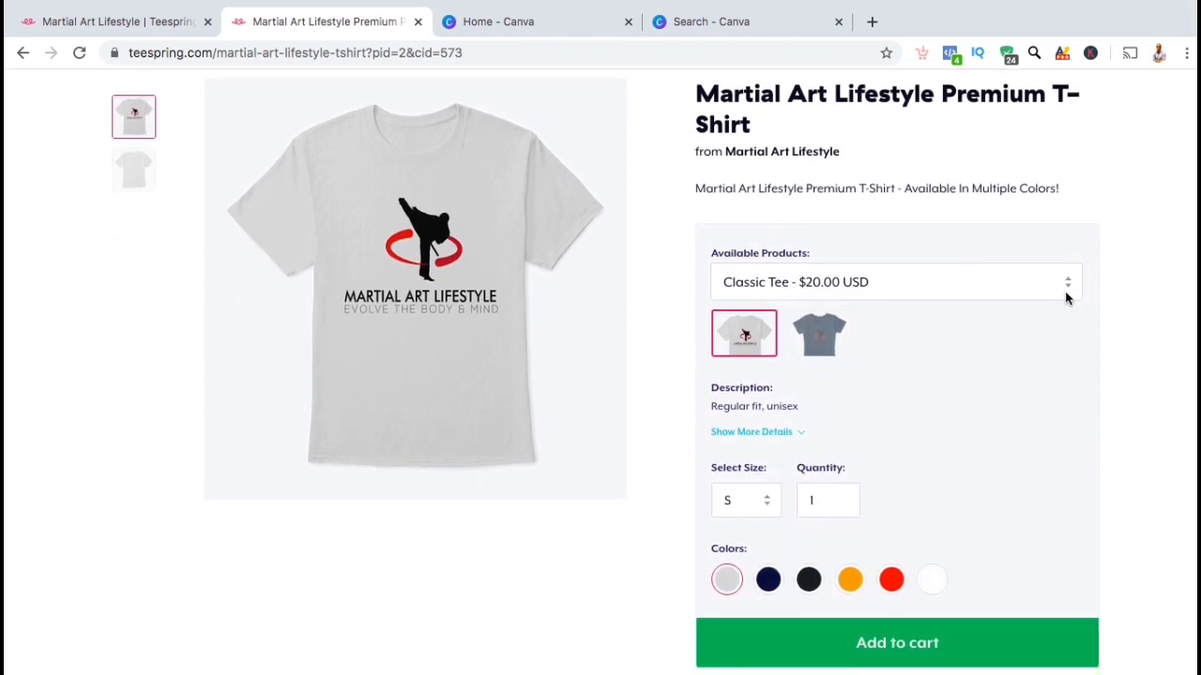
pyautogui.click(1065, 299)
pyautogui.click(1051, 303)
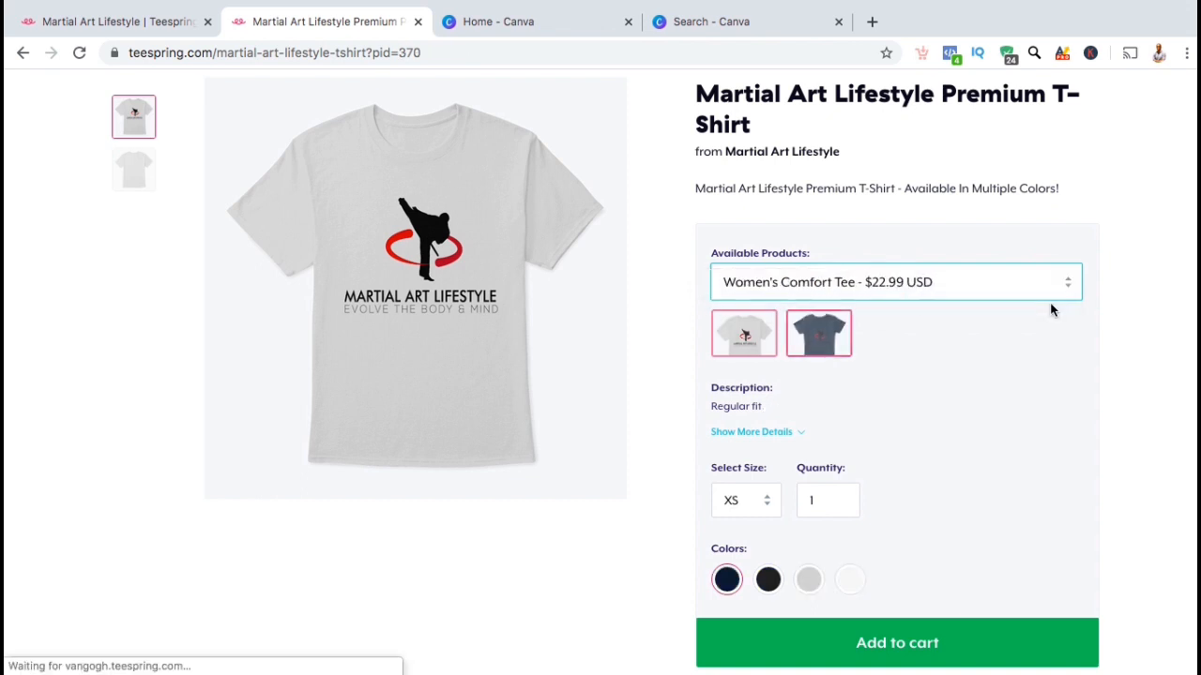
pyautogui.click(768, 579)
pyautogui.click(808, 578)
pyautogui.click(847, 580)
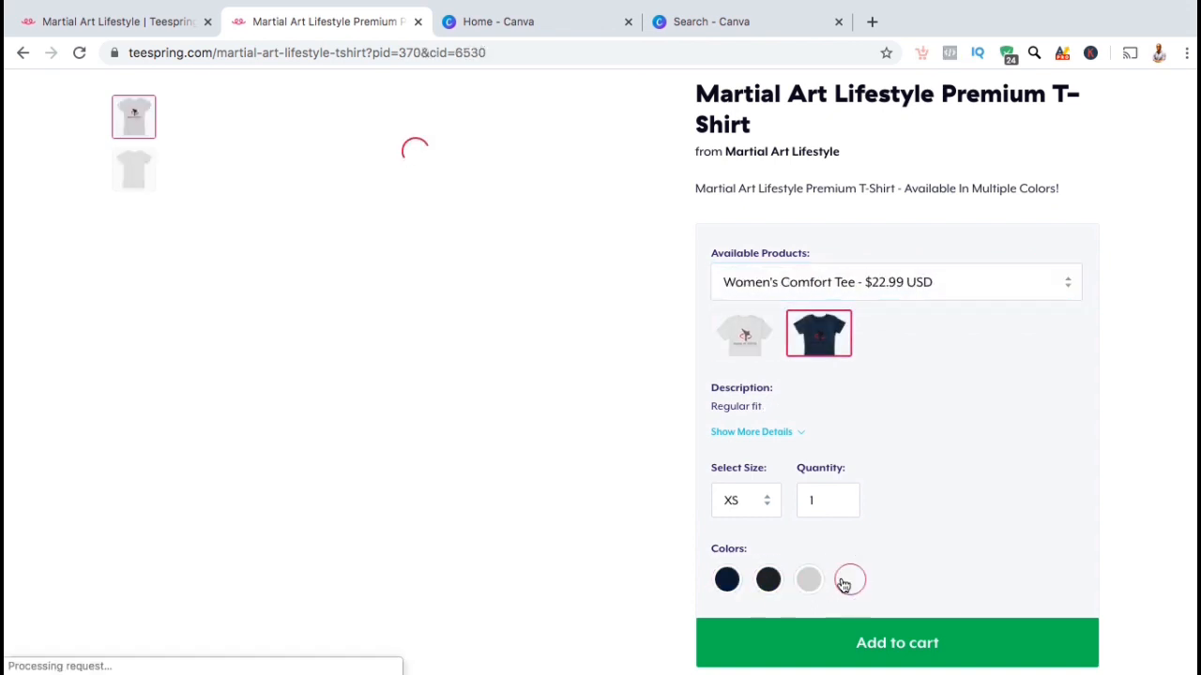
pyautogui.click(769, 505)
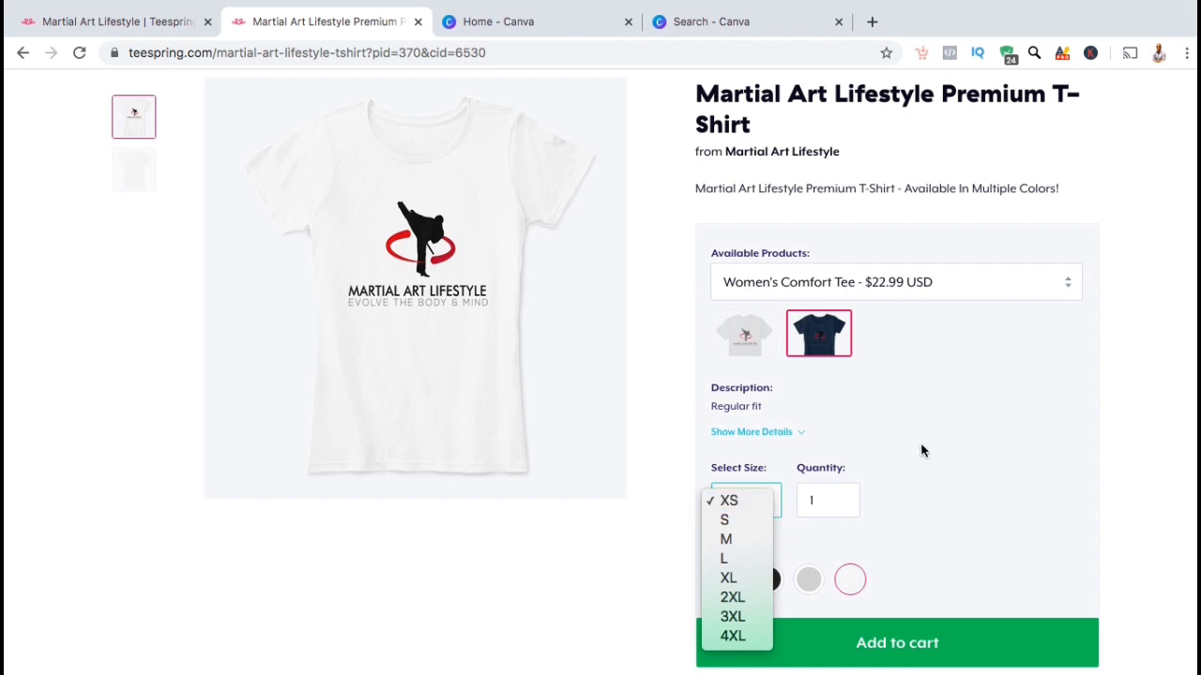
pyautogui.click(972, 449)
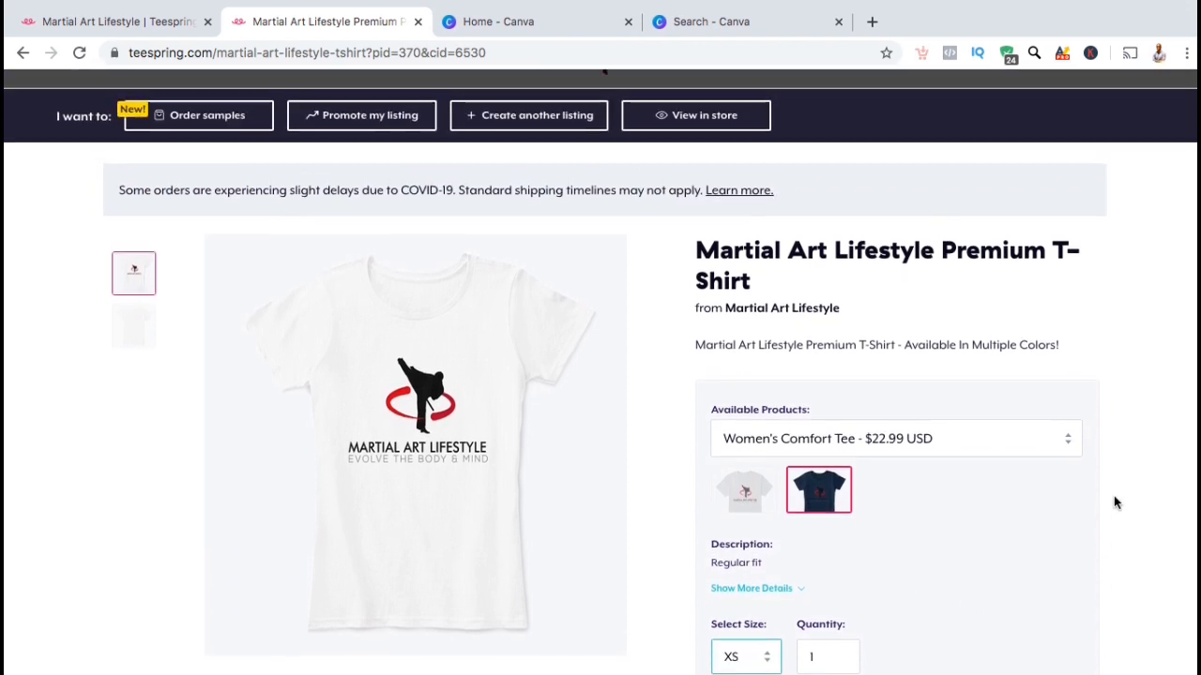
# Step: Open the Martial Art Lifestyle storefront for editing and check which products are in its product list
pyautogui.click(659, 159)
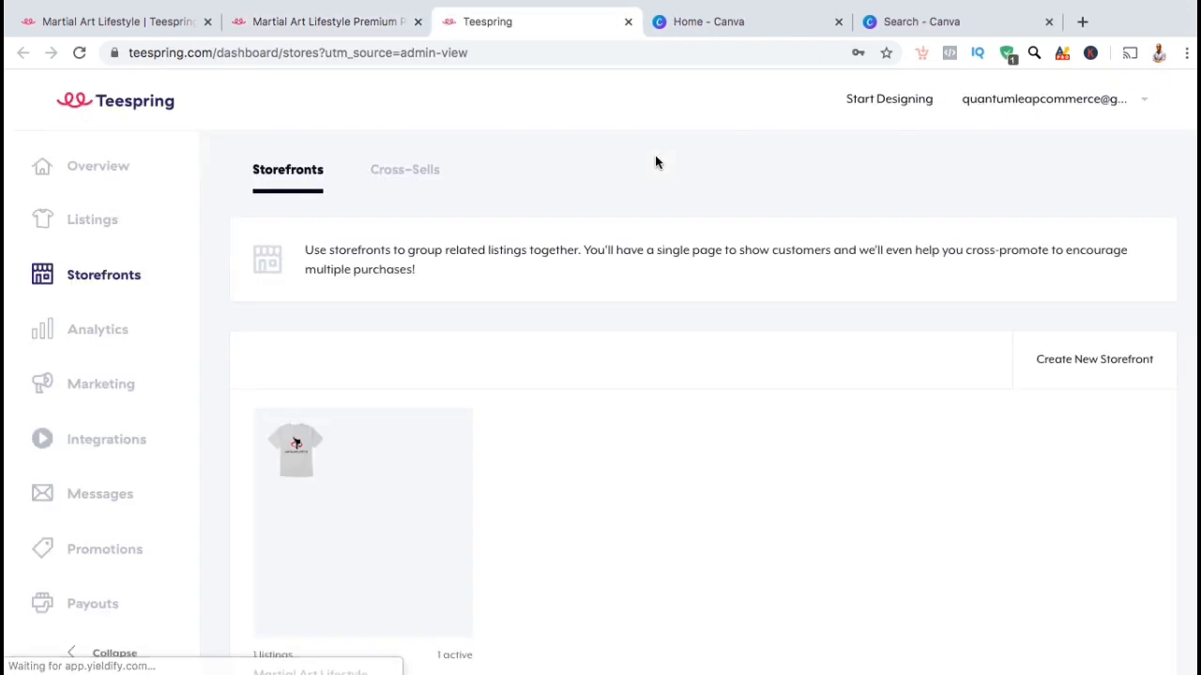
pyautogui.scroll(-1, 655, 300)
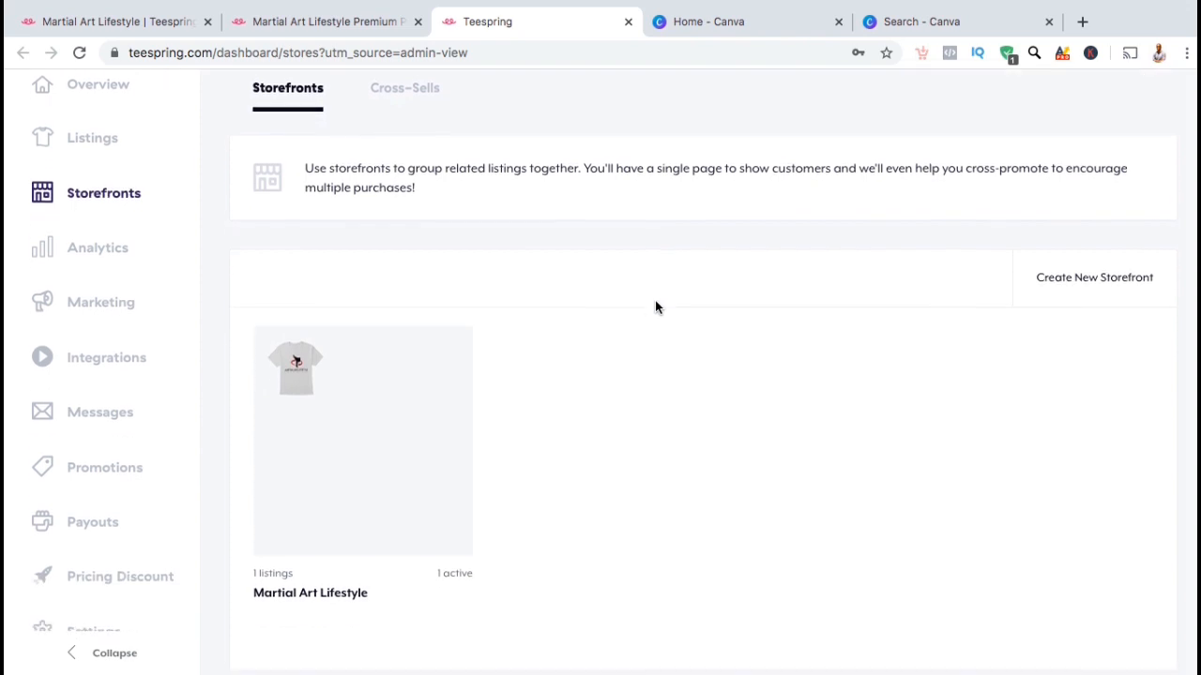
pyautogui.moveTo(401, 441)
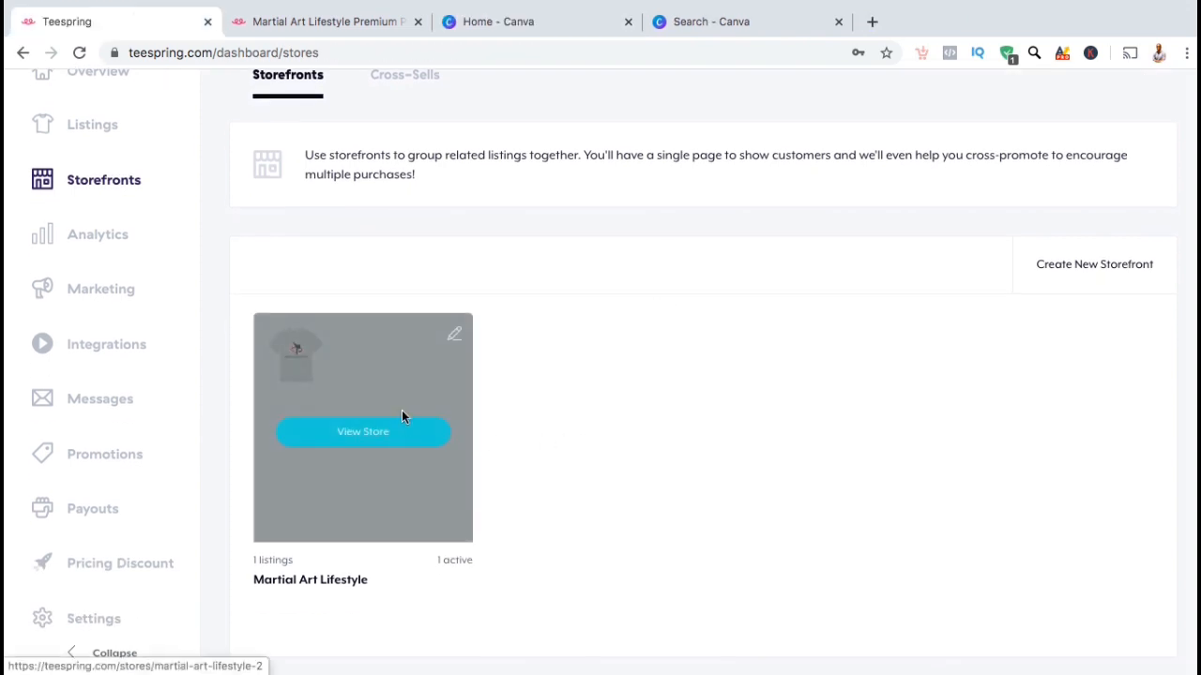
pyautogui.click(454, 344)
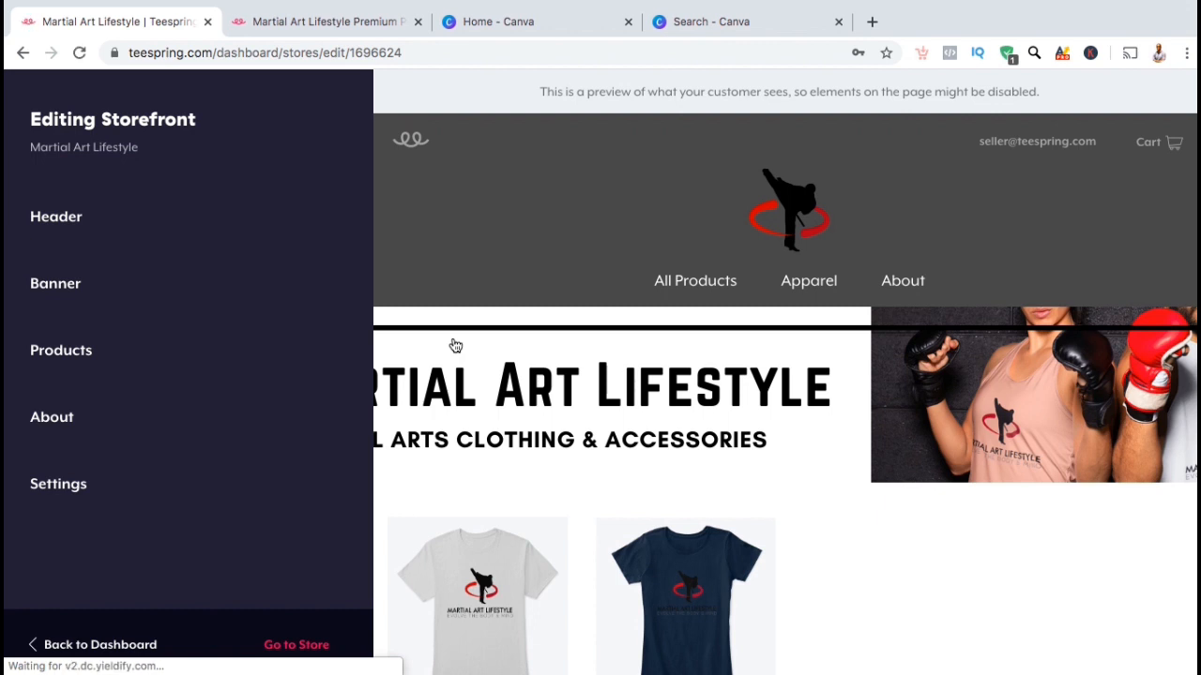
pyautogui.click(266, 347)
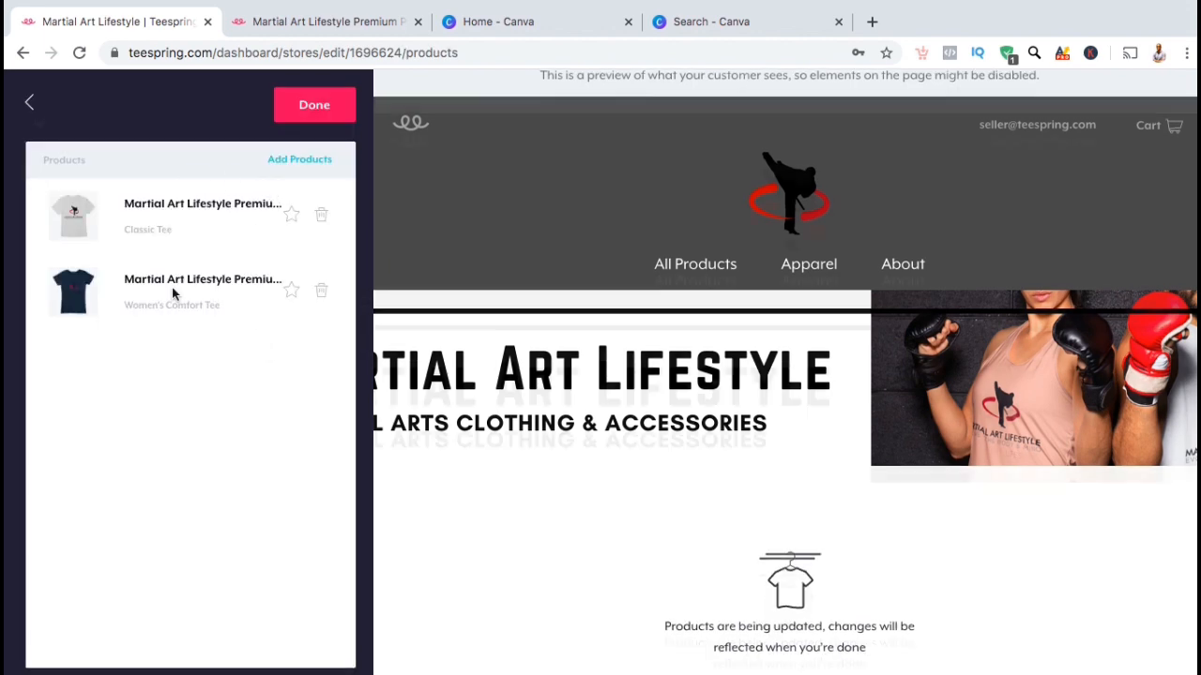
pyautogui.click(31, 103)
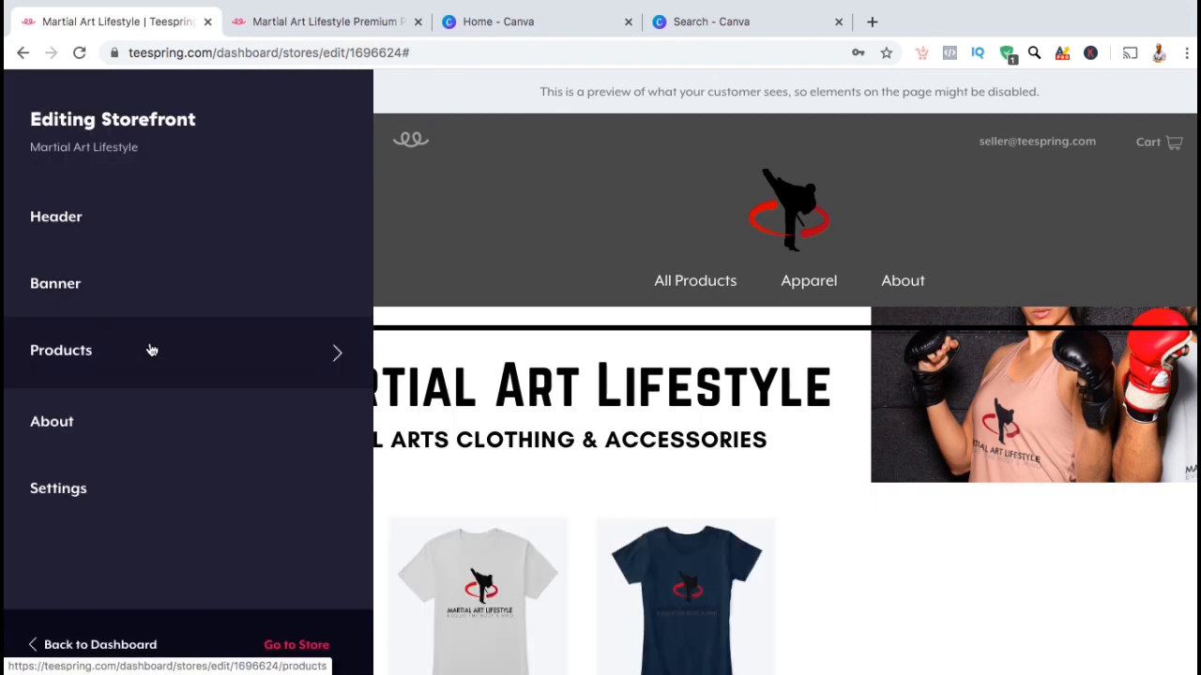
# Step: Set the store description to "Welcome to Martial Art Lifestyle! Your Source for martial arts clothing & accessories. Kung Fu, Muay Thai, Taewondo and more!"
pyautogui.click(148, 433)
pyautogui.click(178, 318)
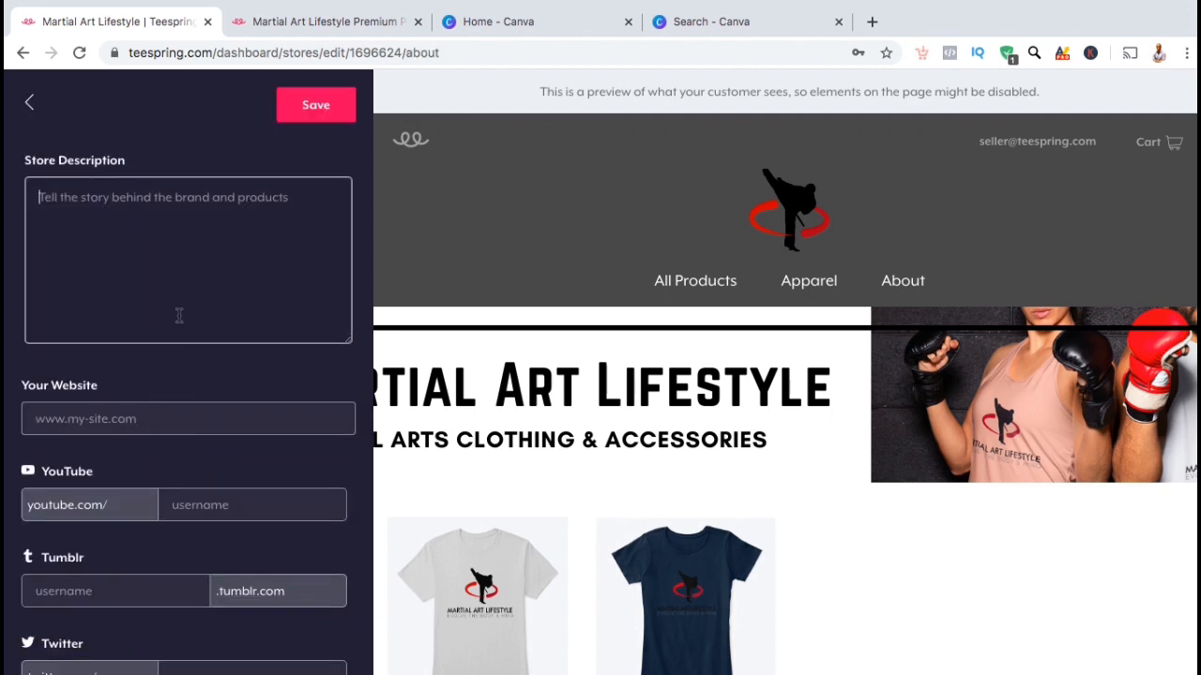
pyautogui.write('Welcome To')
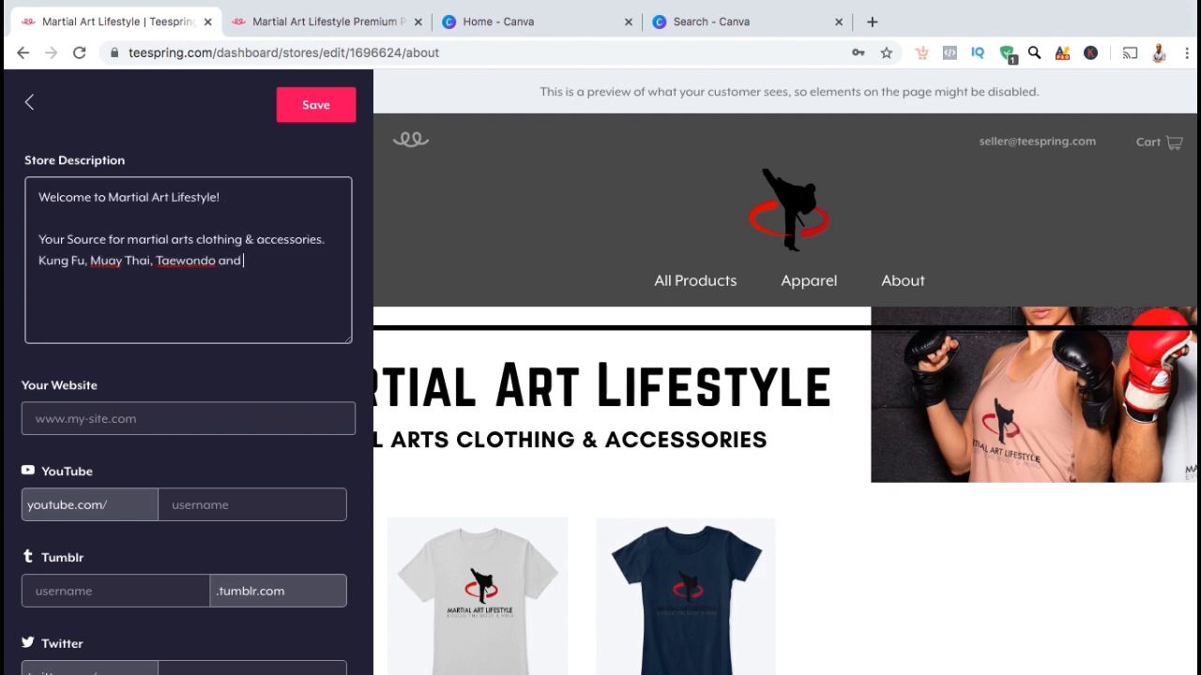
pyautogui.write('more!')
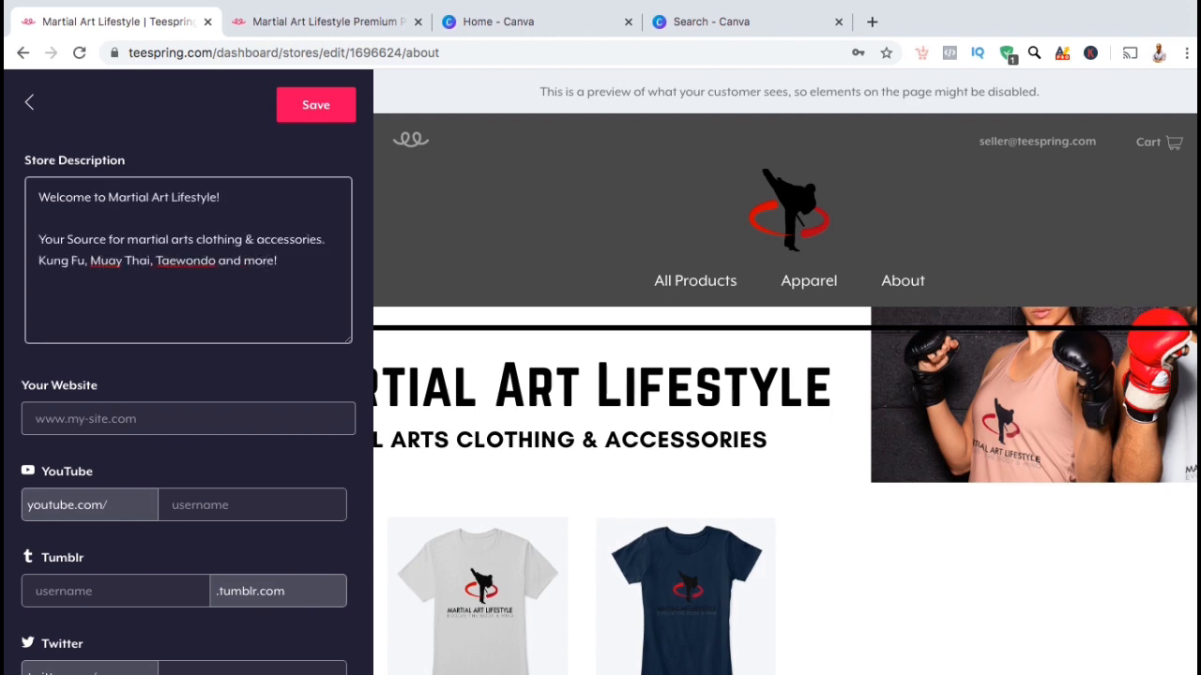
pyautogui.click(175, 358)
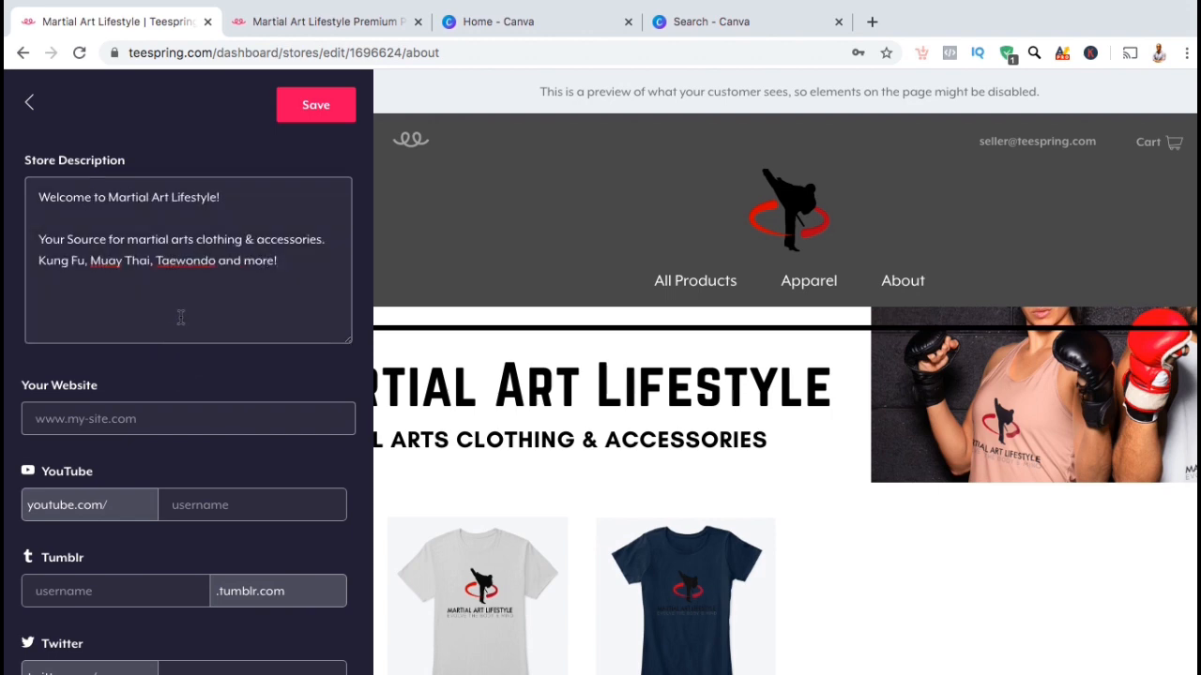
pyautogui.click(165, 421)
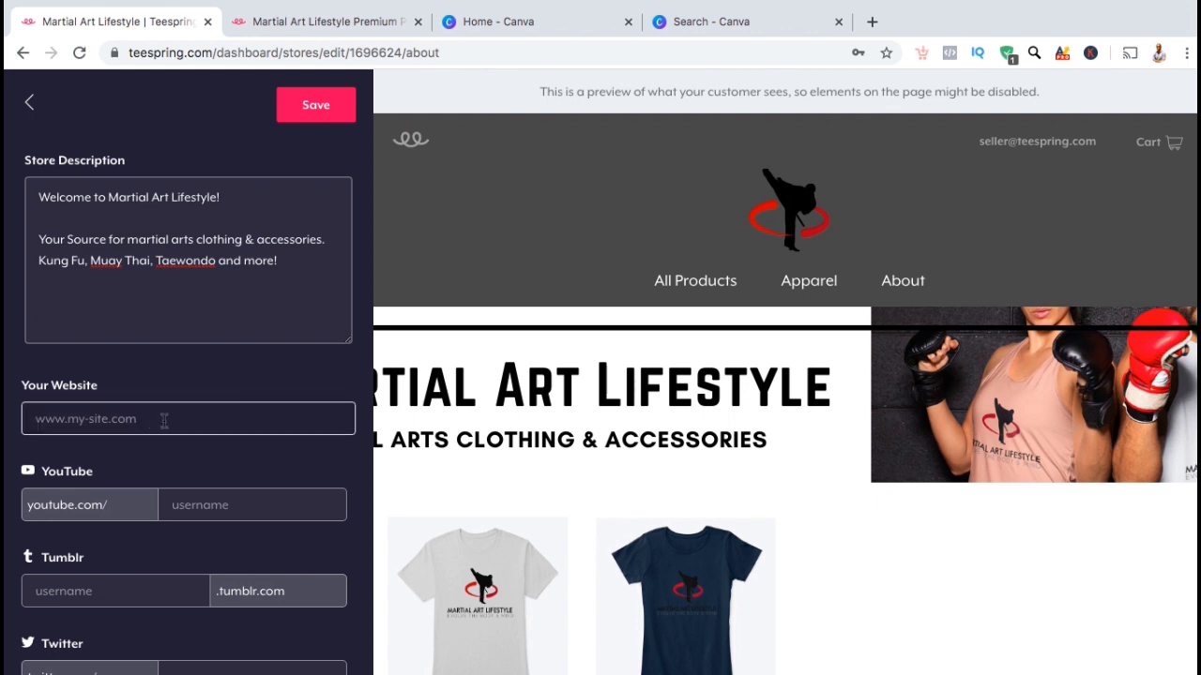
pyautogui.write('www.martialartlifestyle.com')
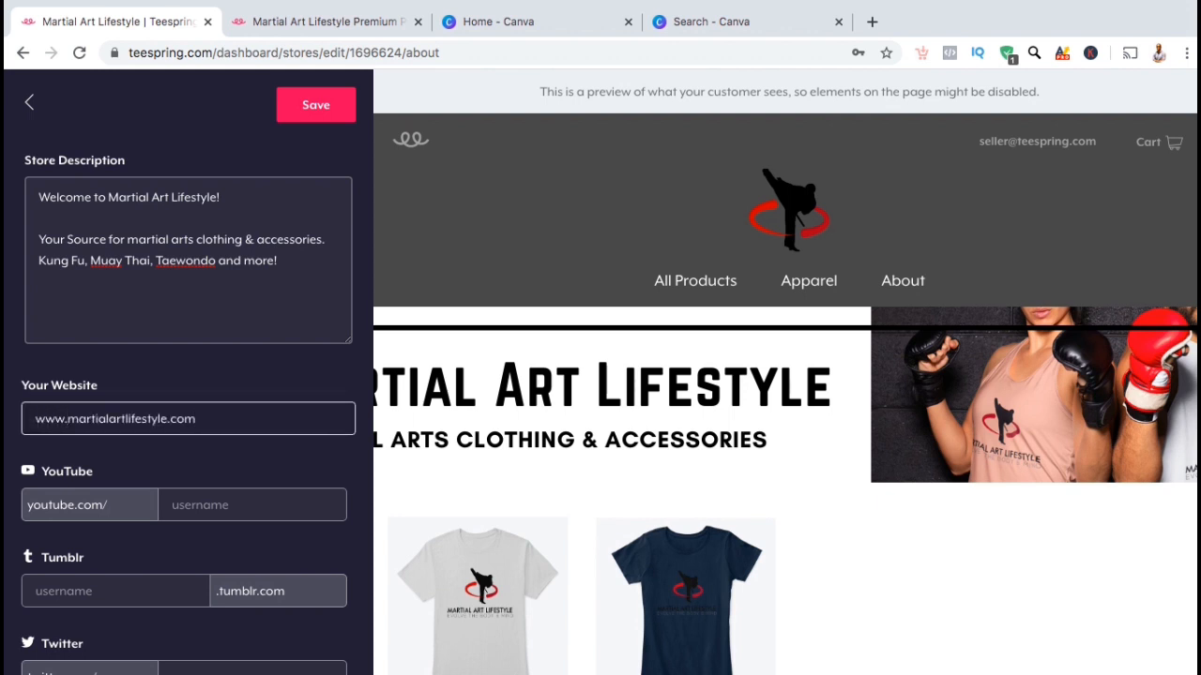
pyautogui.click(227, 460)
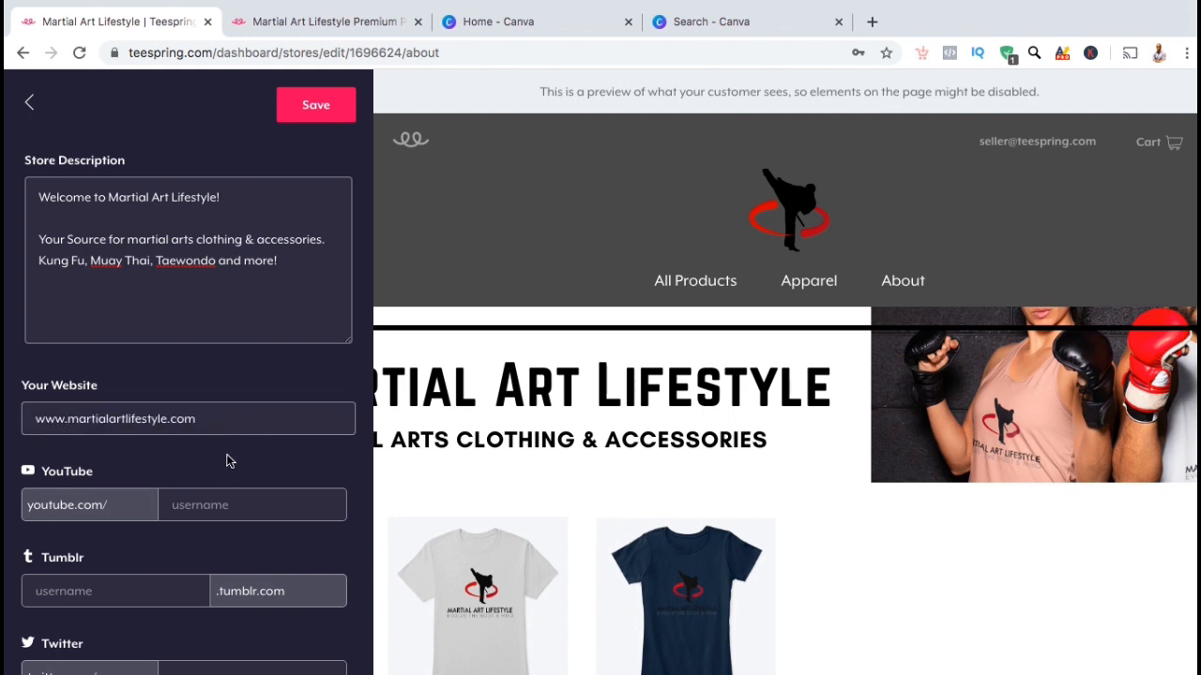
# Step: Set the store's YouTube and Facebook usernames to martialartlifestyle and save the About details
pyautogui.scroll(-2, 229, 460)
pyautogui.click(228, 434)
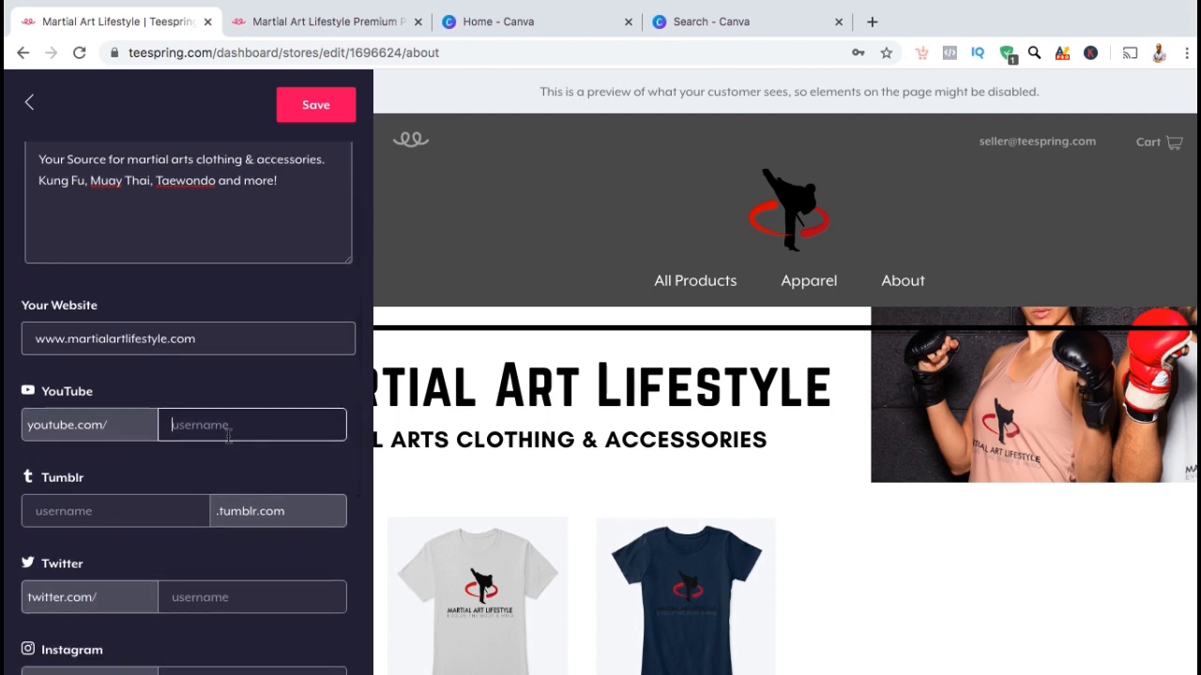
pyautogui.write('martialartlifestyle')
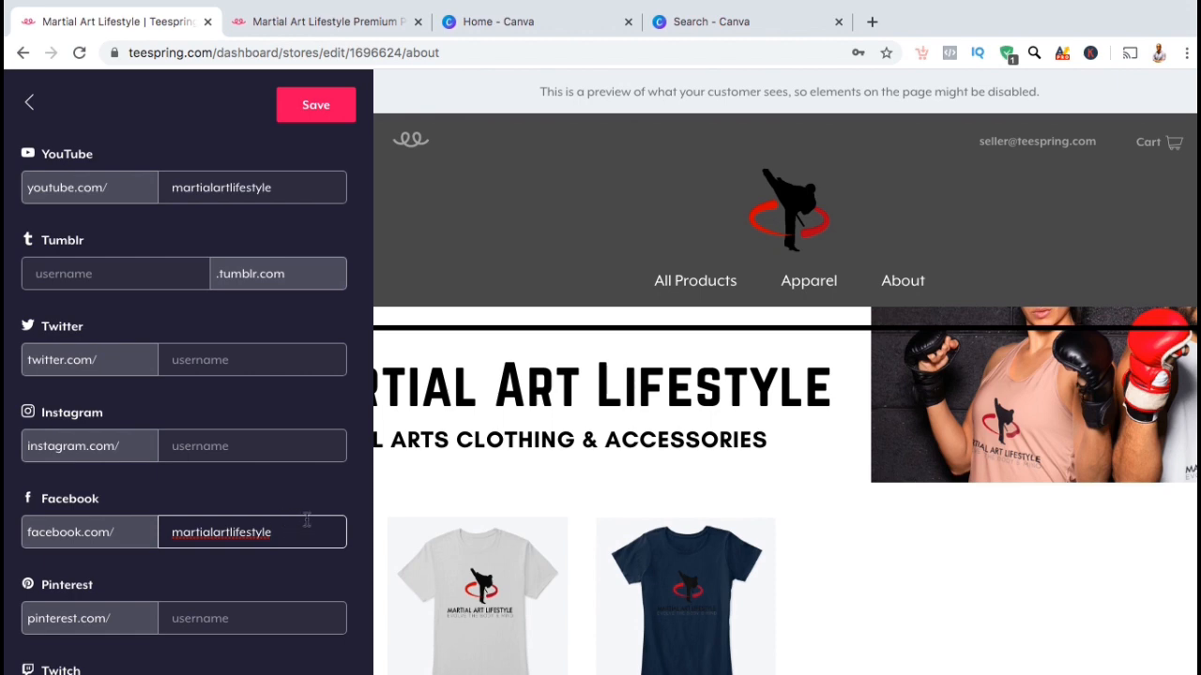
pyautogui.scroll(-2, 353, 569)
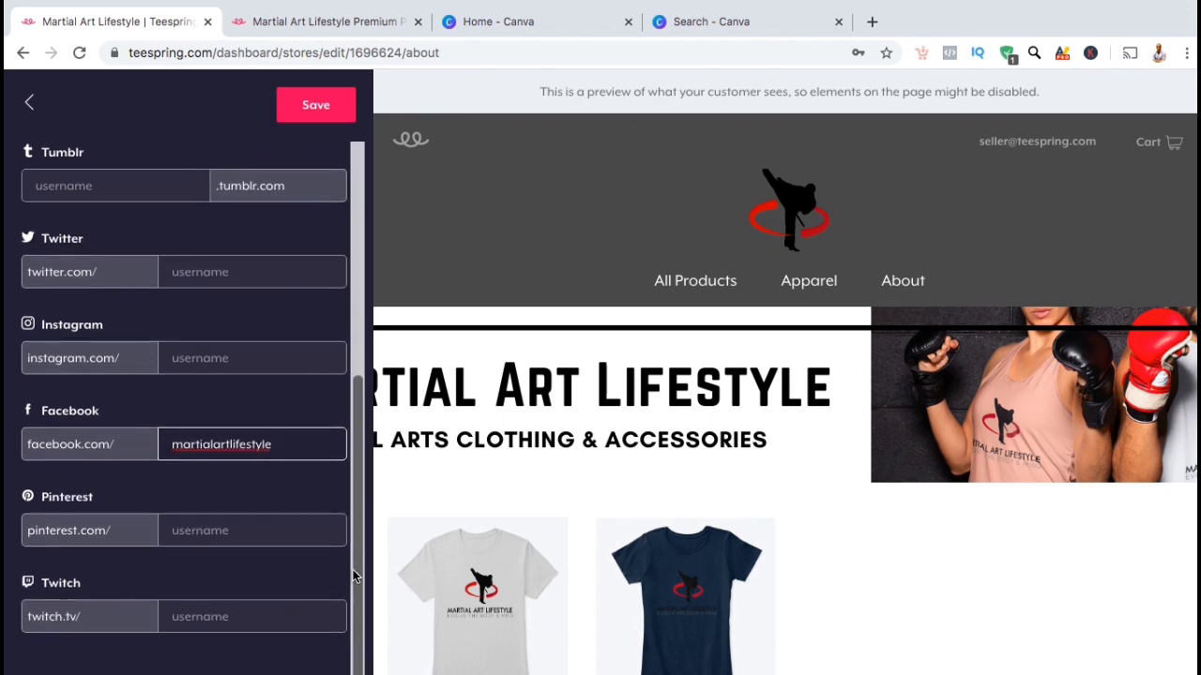
pyautogui.scroll(9, 341, 563)
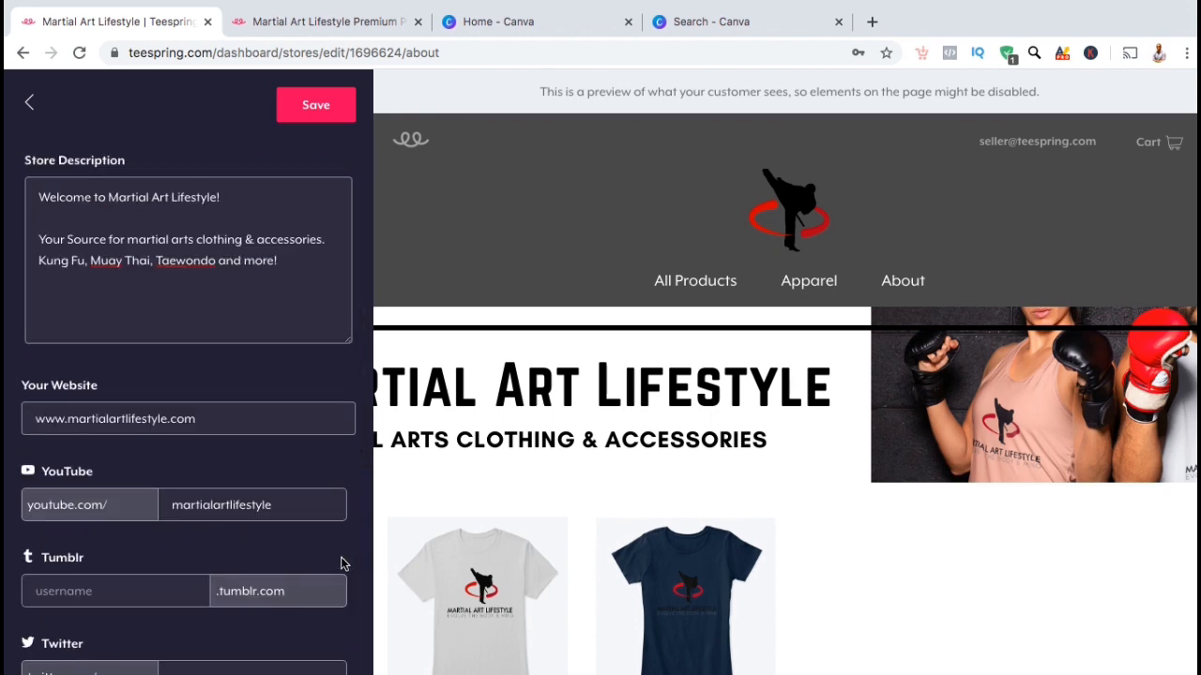
pyautogui.click(332, 119)
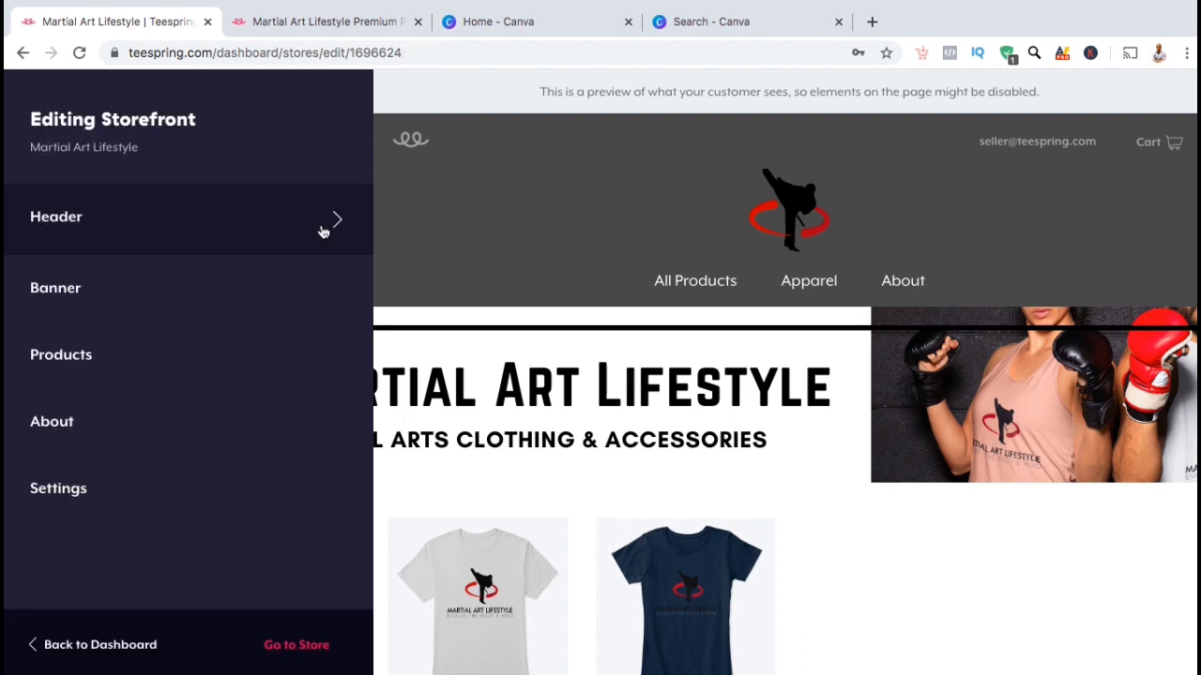
# Step: Change the storefront's URL permalink to martial-art-lifestyle-store and save the store settings
pyautogui.click(250, 484)
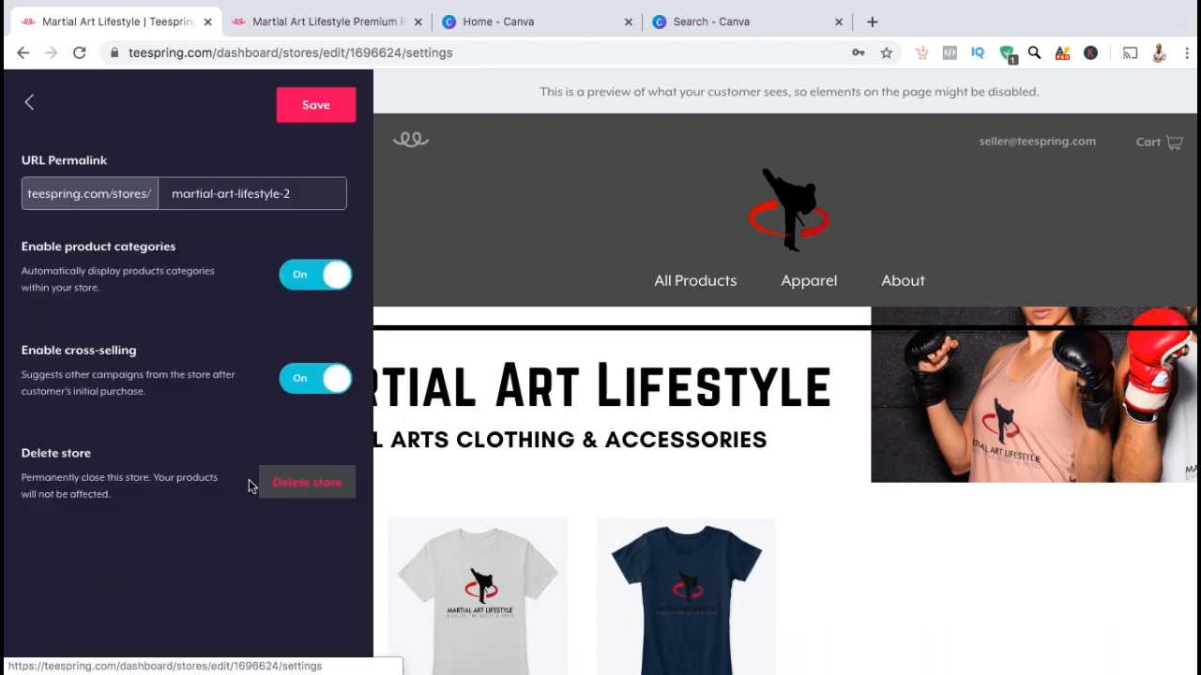
pyautogui.click(295, 195)
pyautogui.press('BackSpace')
pyautogui.write('store')
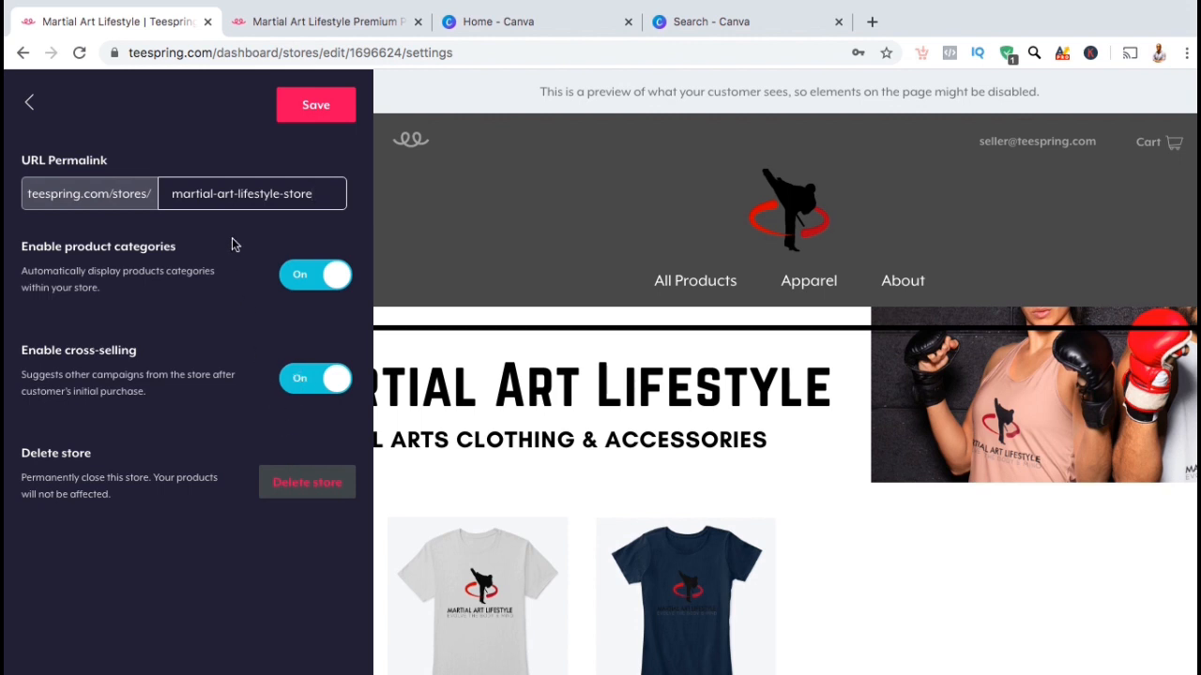
pyautogui.click(305, 108)
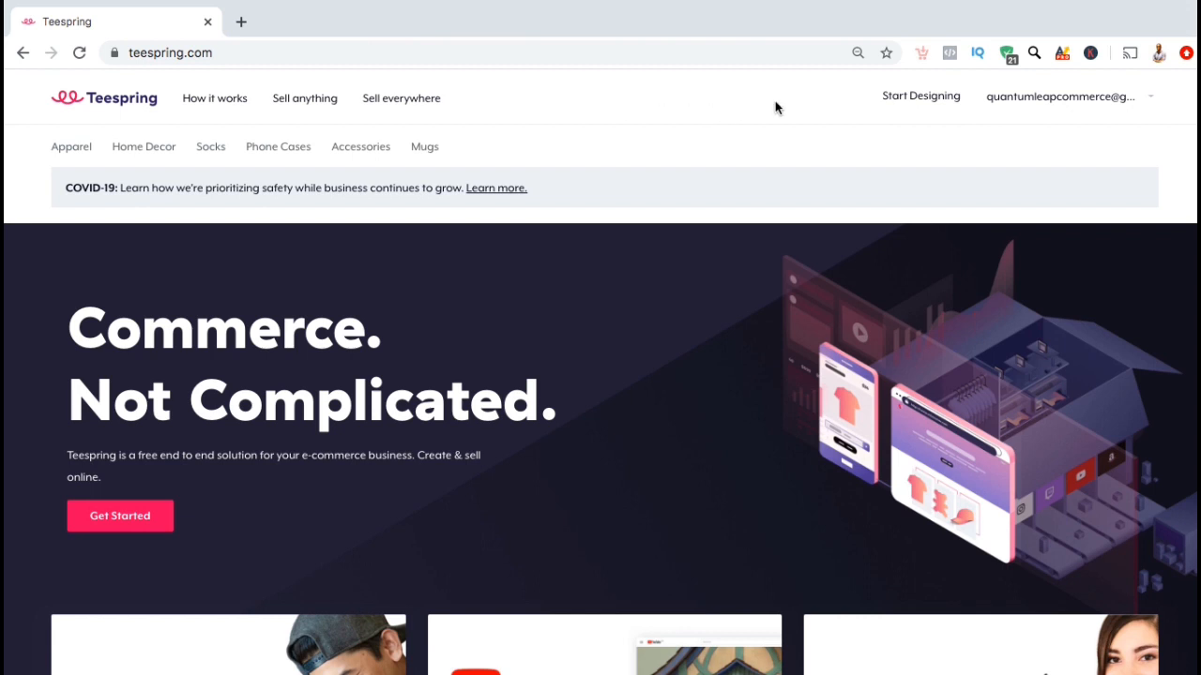
# Step: Open the Martial Art Lifestyle storefront from the account's list of storefronts
pyautogui.click(1013, 100)
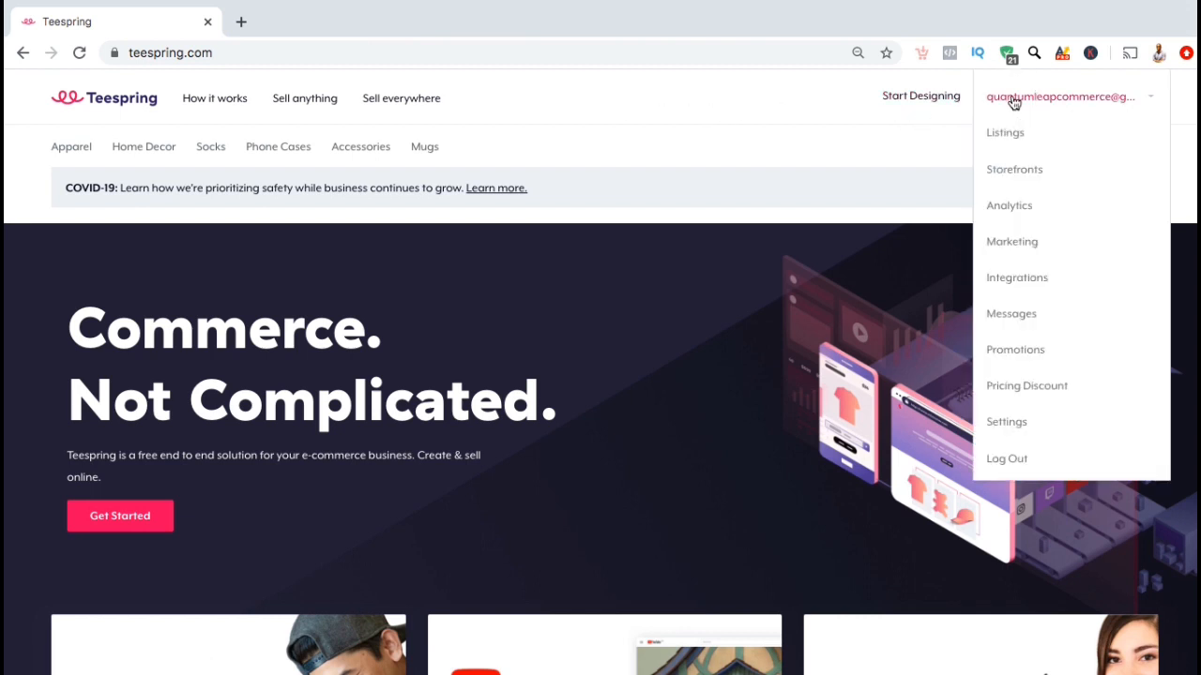
pyautogui.click(1012, 170)
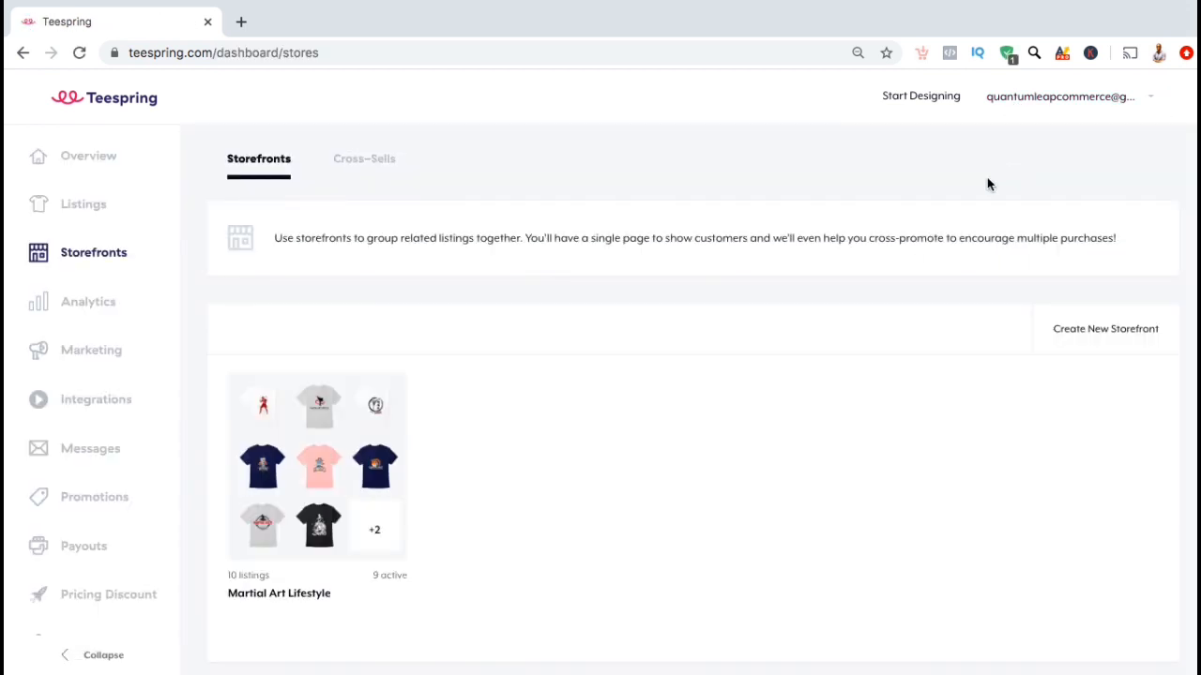
pyautogui.moveTo(348, 432)
pyautogui.click(316, 472)
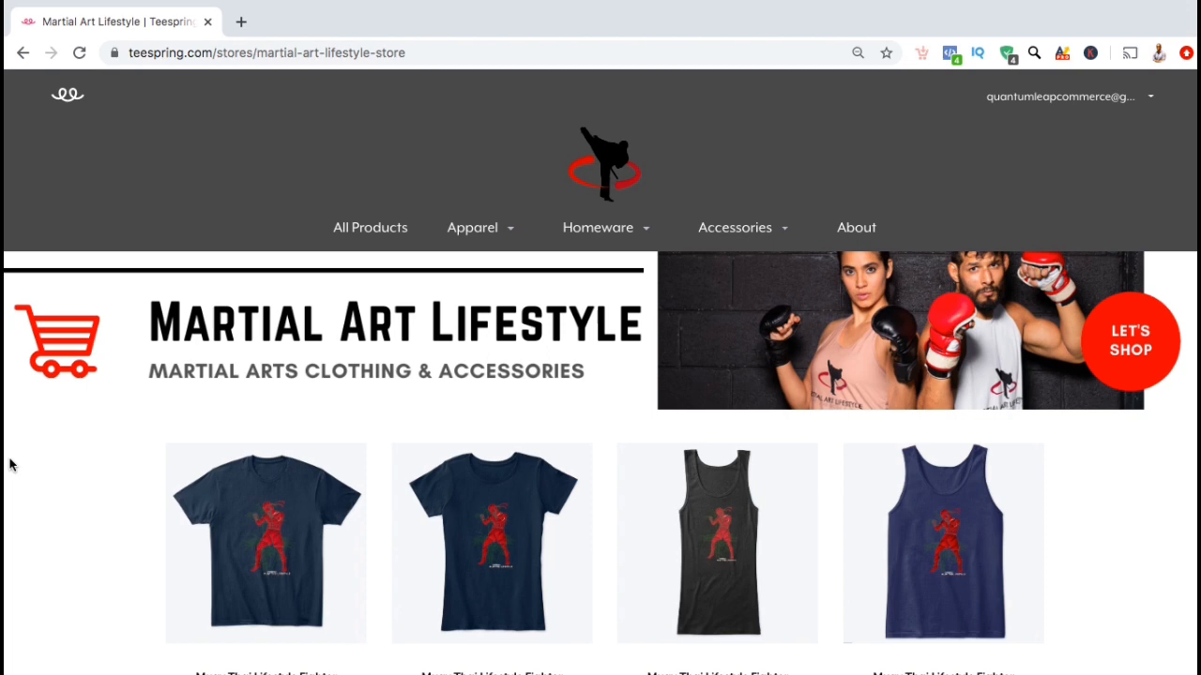
# Step: Look through the products on the storefront's main page and return to its header
pyautogui.scroll(-4, 9, 465)
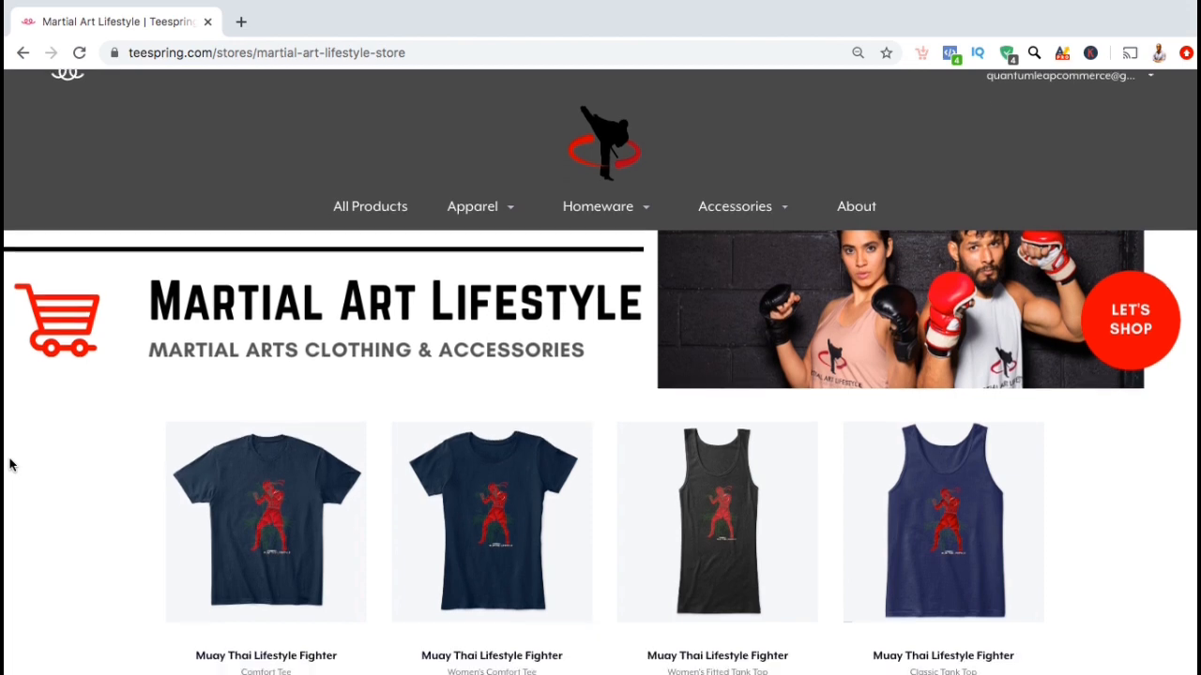
pyautogui.scroll(-5, 9, 465)
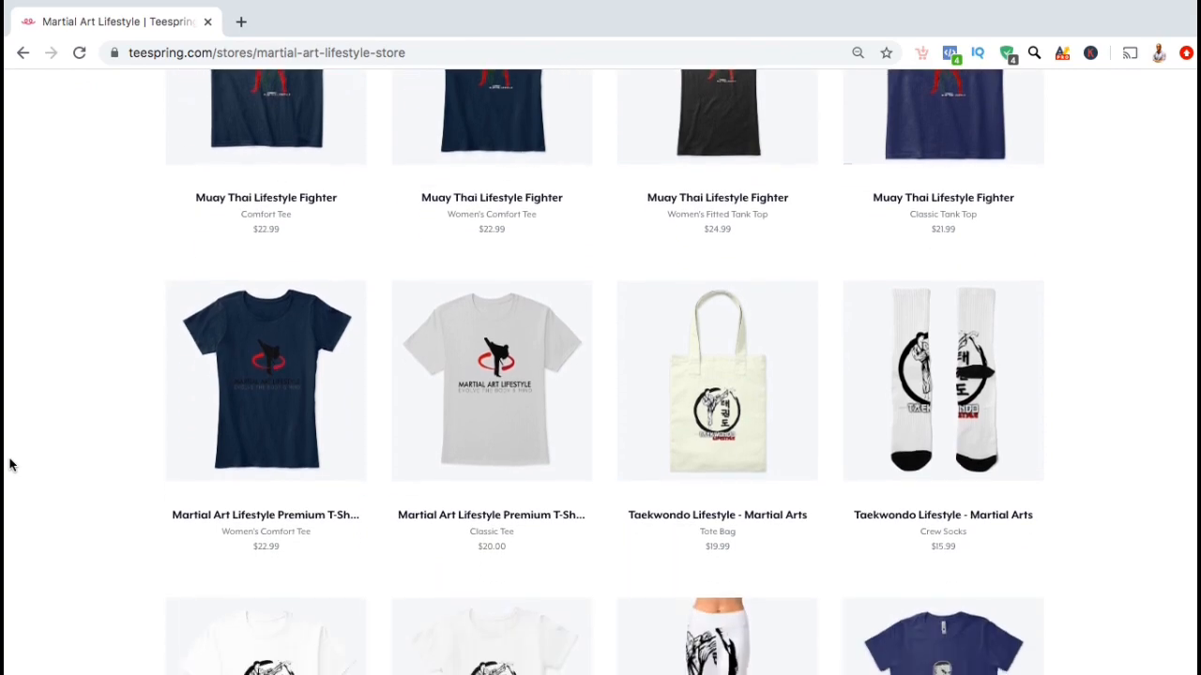
pyautogui.scroll(-5, 10, 464)
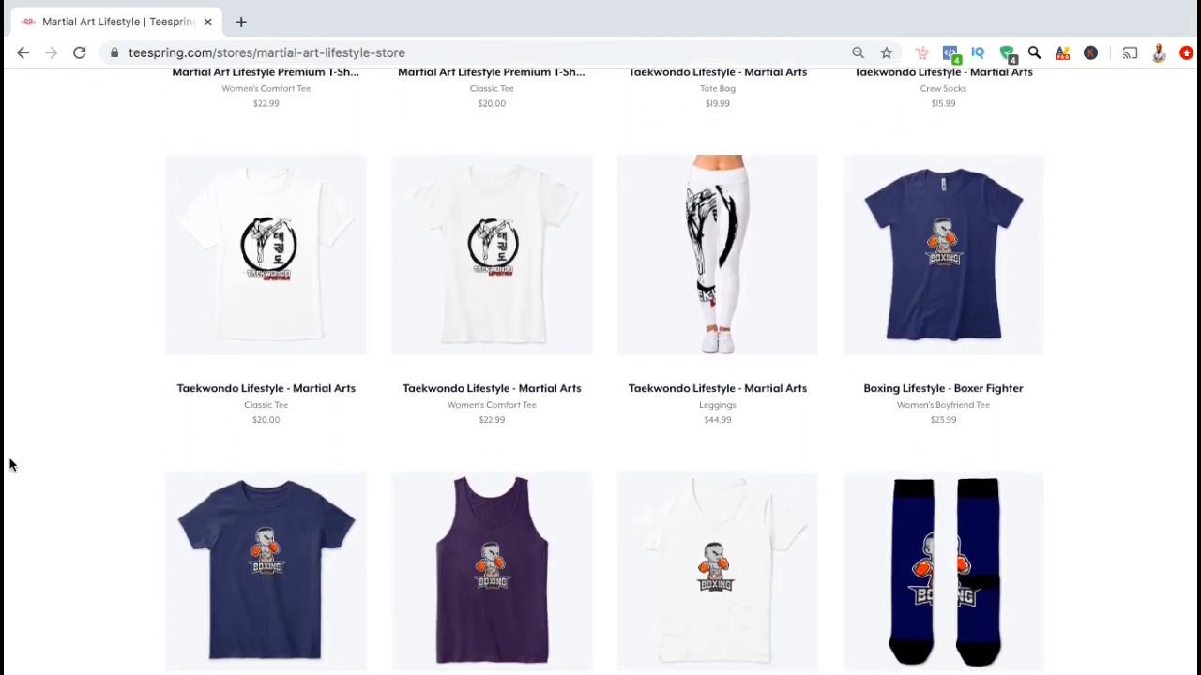
pyautogui.scroll(-3, 10, 464)
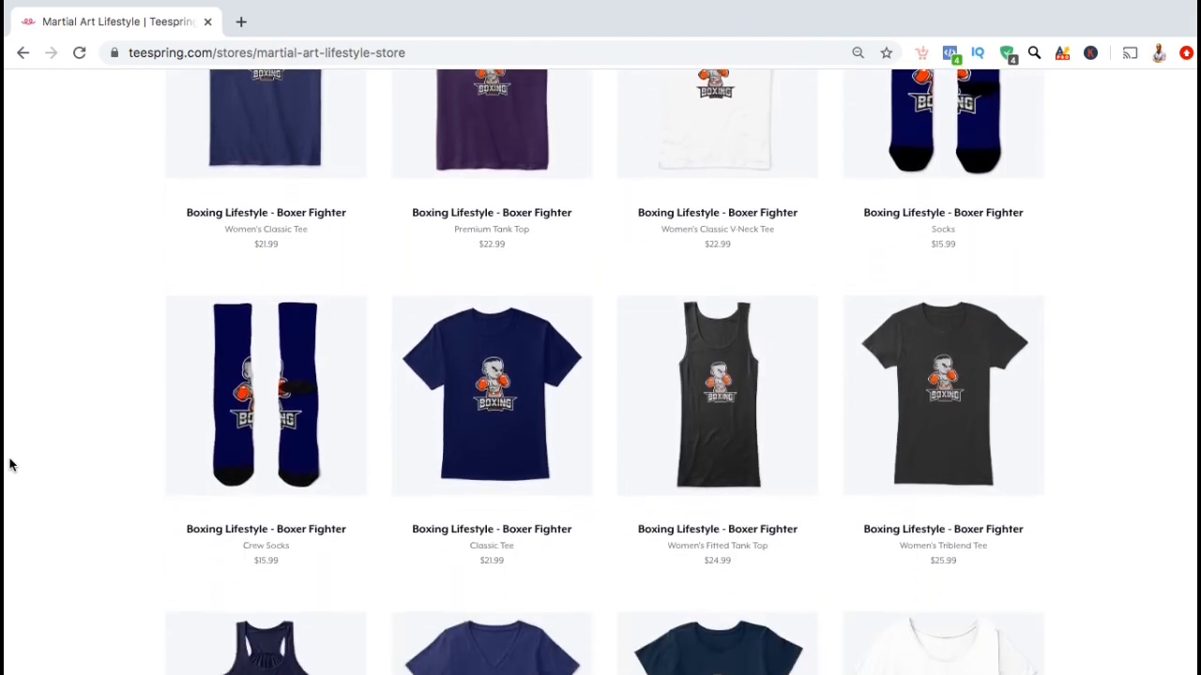
pyautogui.scroll(15, 9, 464)
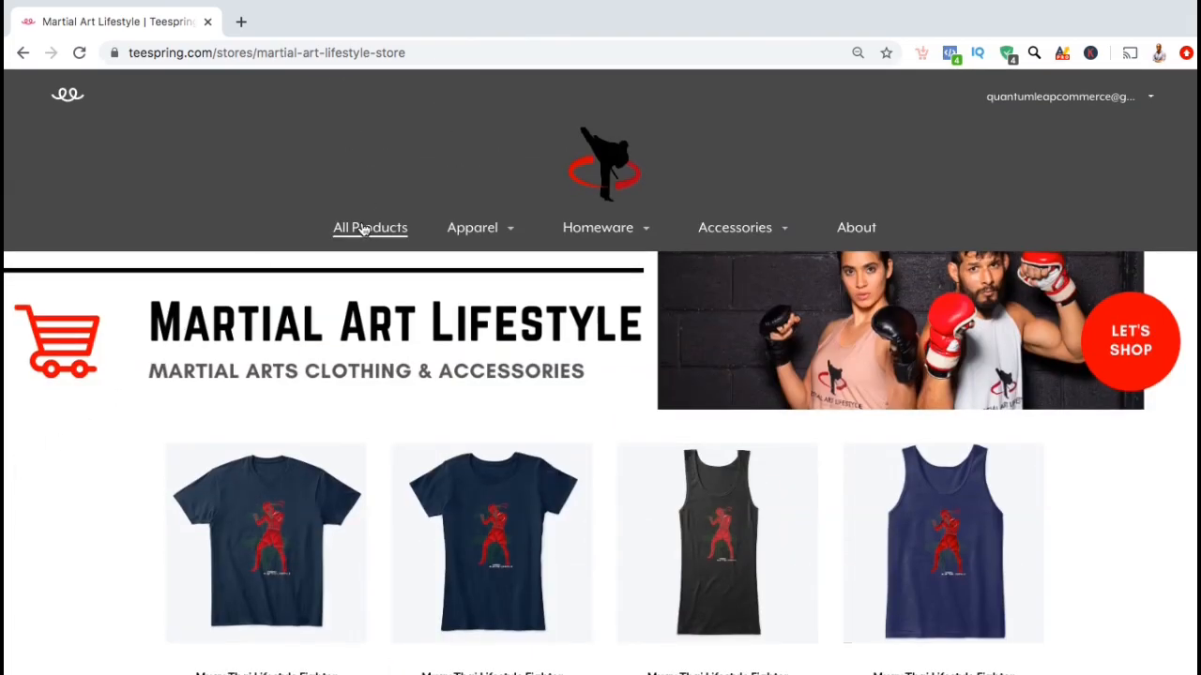
# Step: View the store's Long Sleeve Tees, Mugs and Socks collections in turn
pyautogui.moveTo(467, 231)
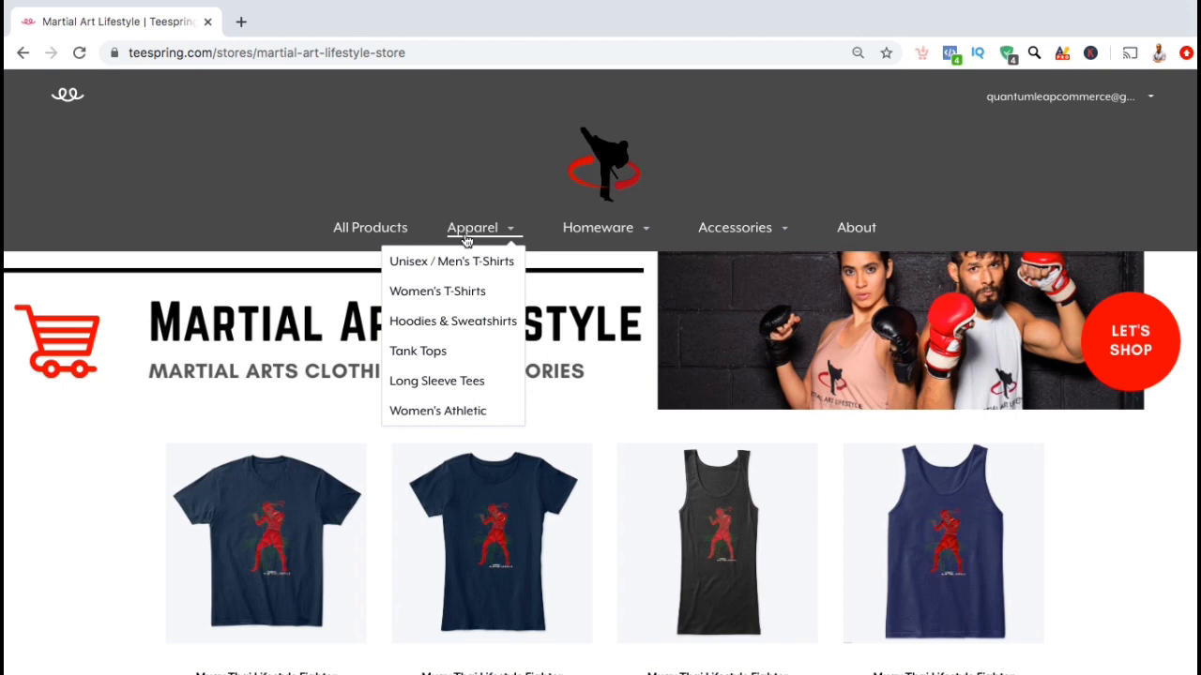
pyautogui.click(437, 382)
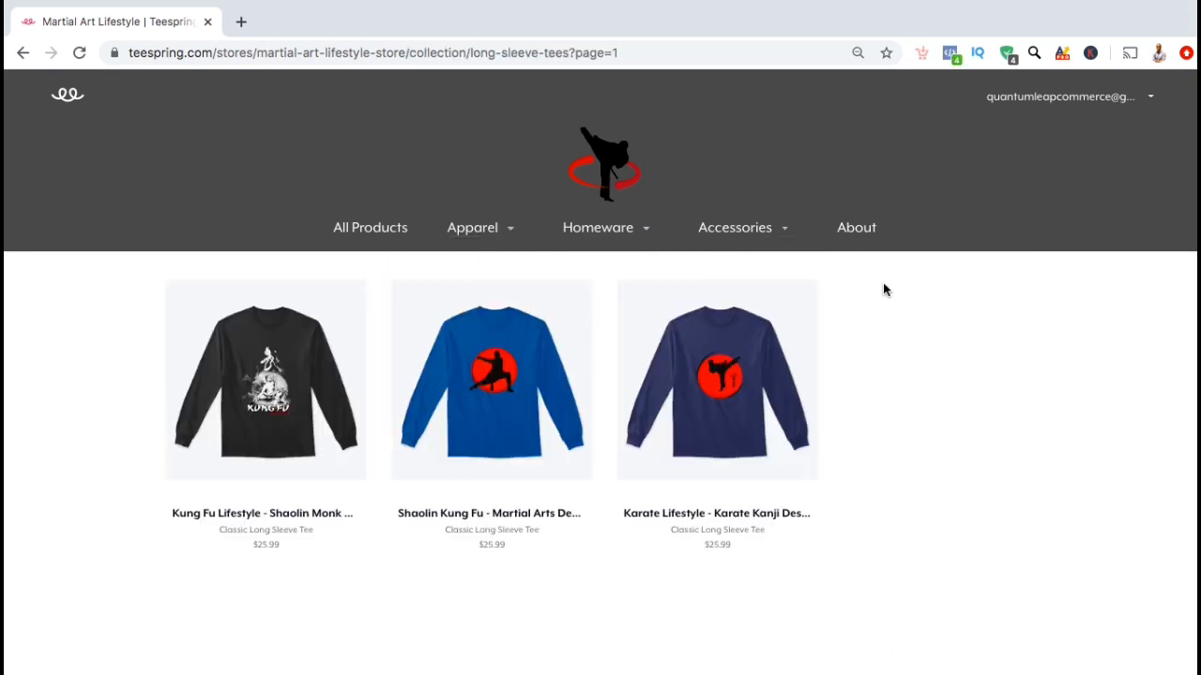
pyautogui.moveTo(624, 235)
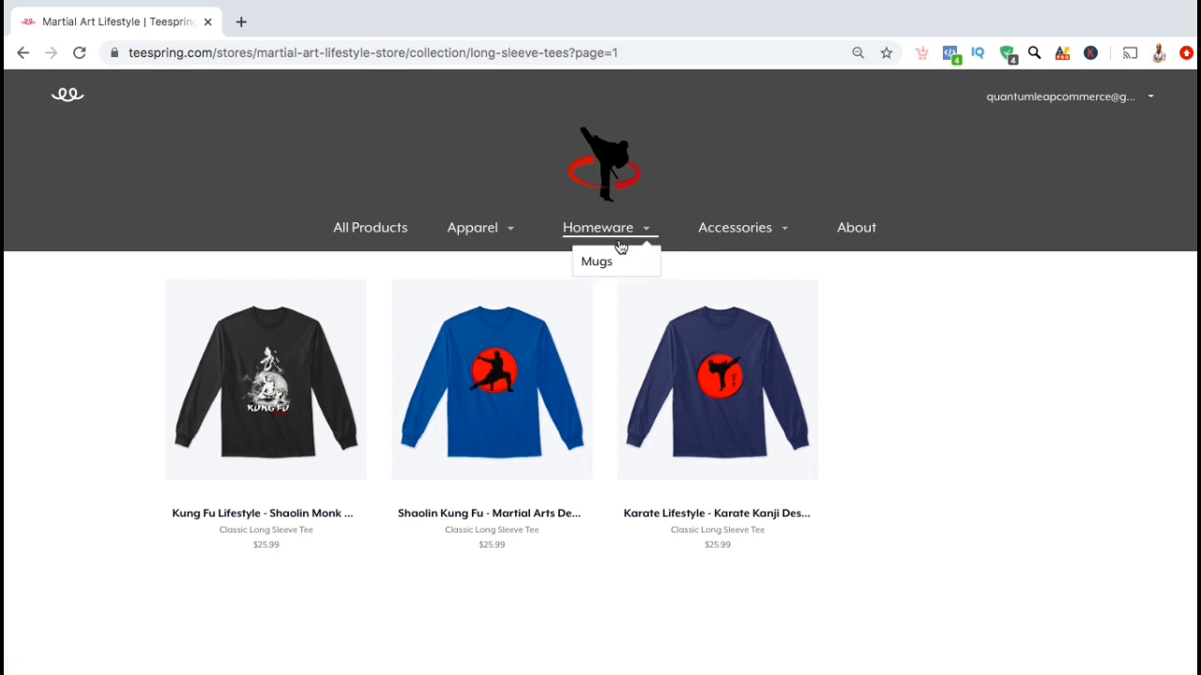
pyautogui.click(610, 269)
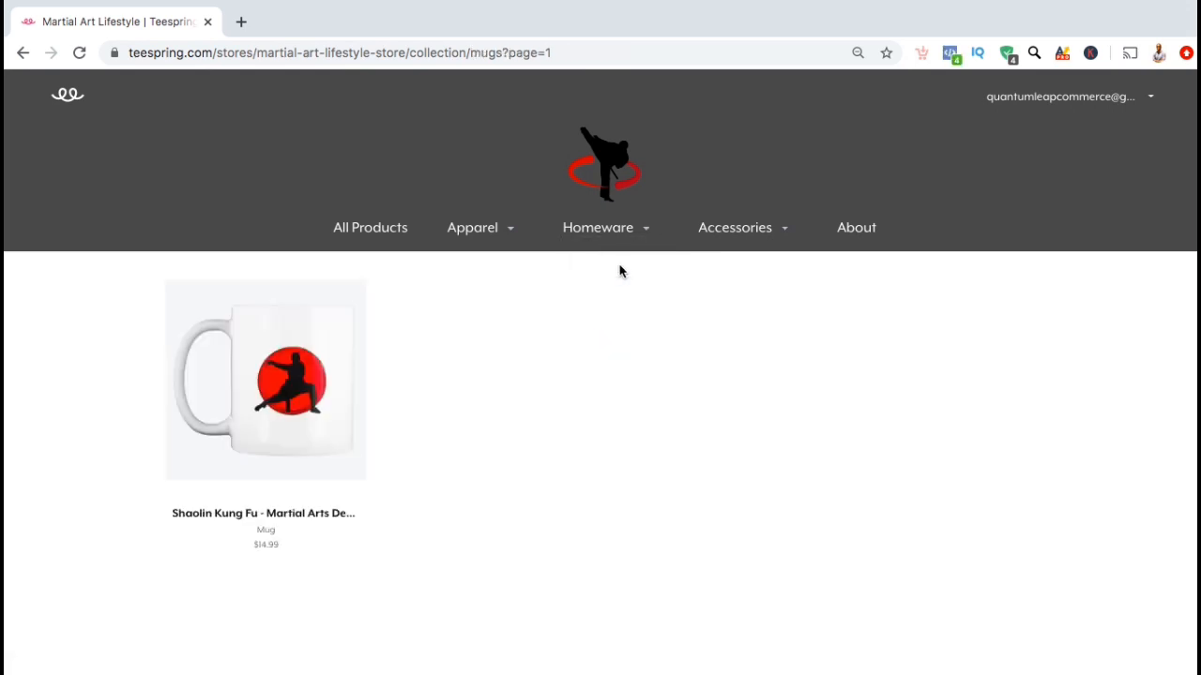
pyautogui.moveTo(692, 246)
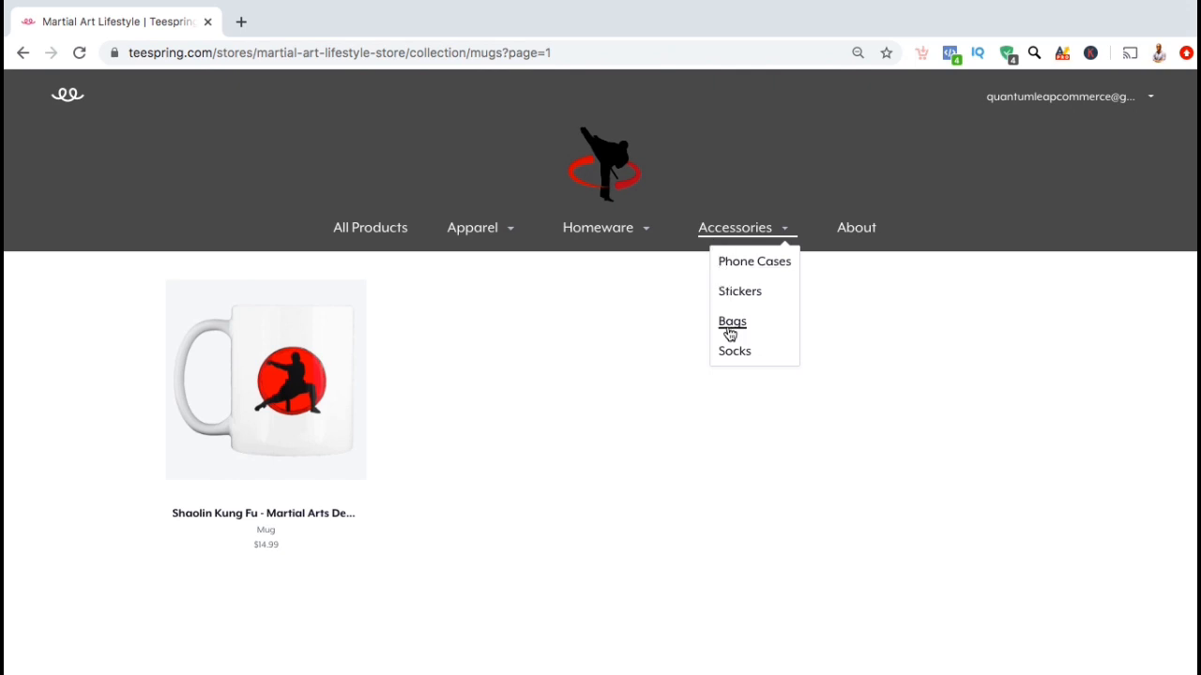
pyautogui.click(731, 360)
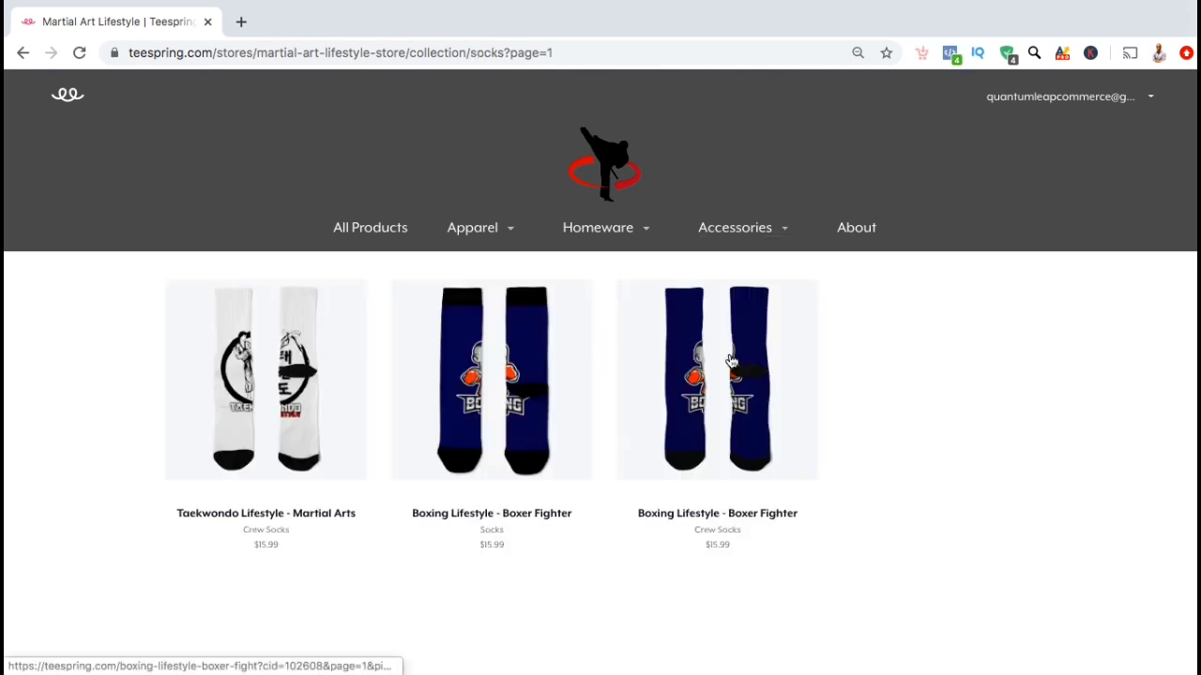
# Step: Check the store's About page, then return to the full product range
pyautogui.click(857, 228)
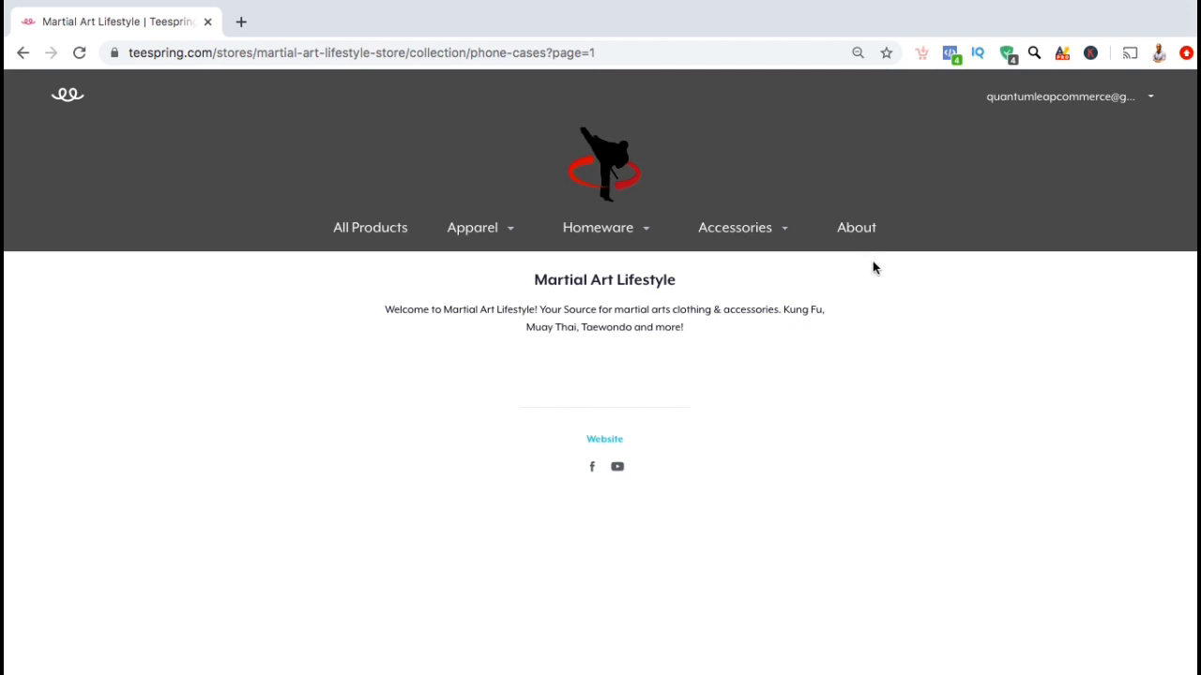
pyautogui.click(385, 238)
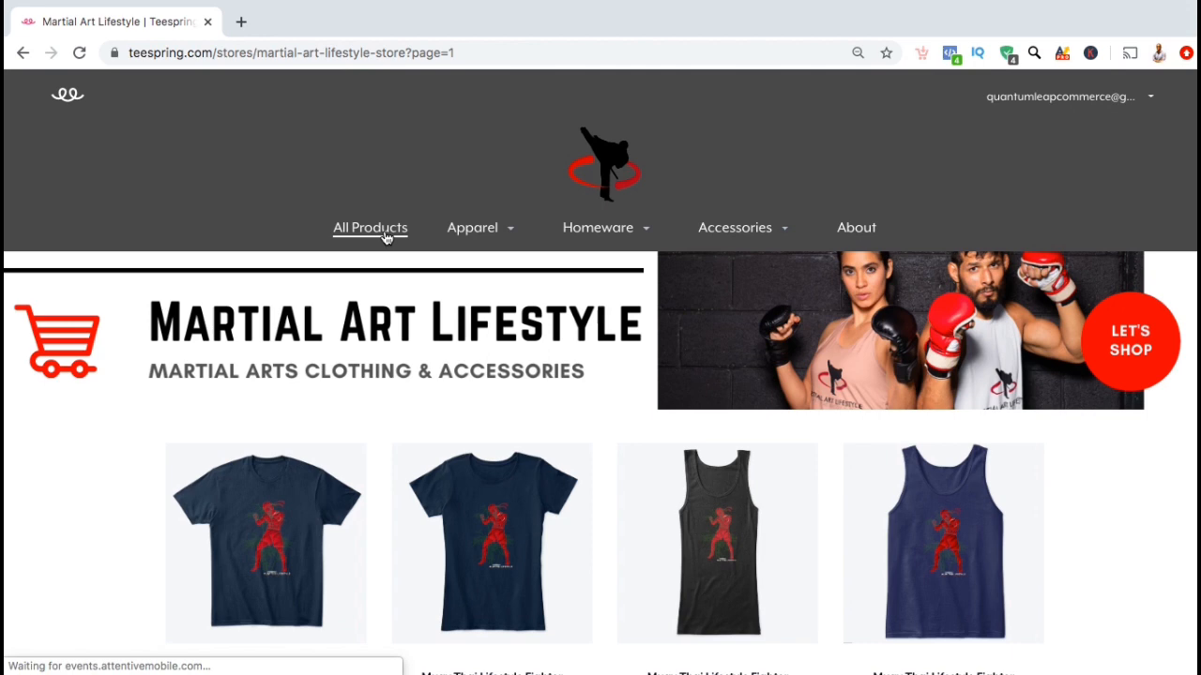